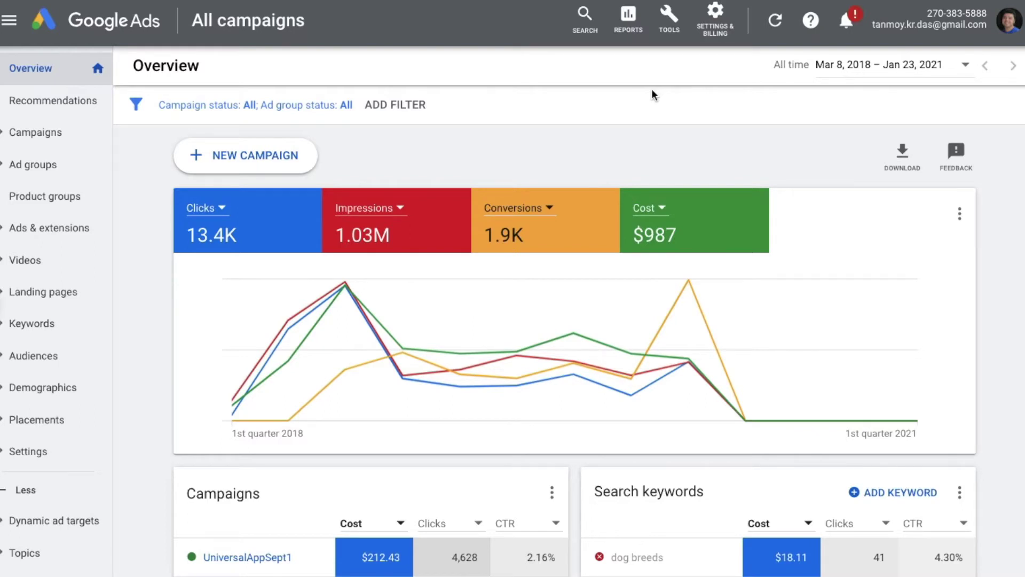
- Open the Audience manager and start a new remarketing list for website visitors
left_click(669, 20)
triple_click(372, 67)
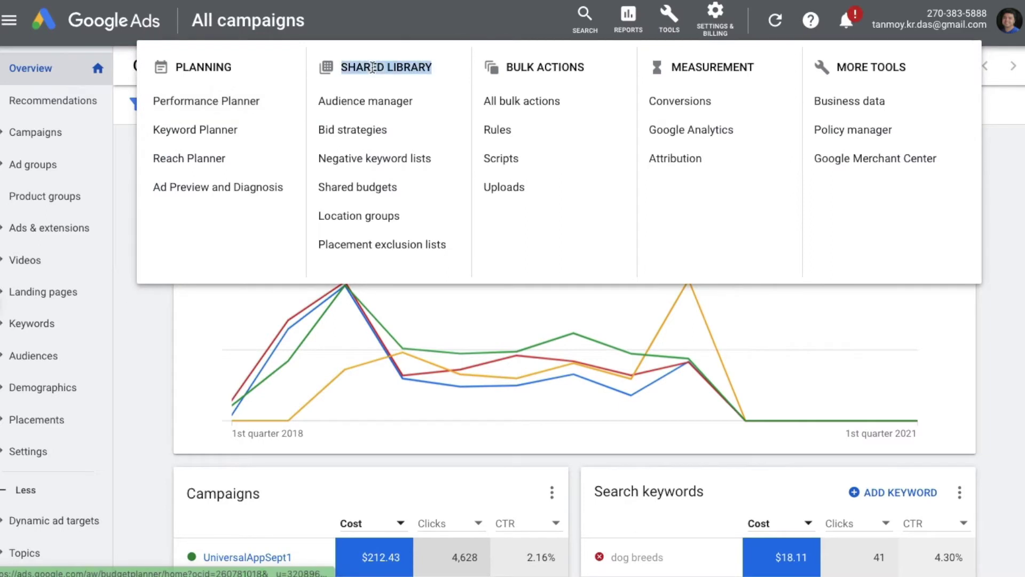
left_click(395, 105)
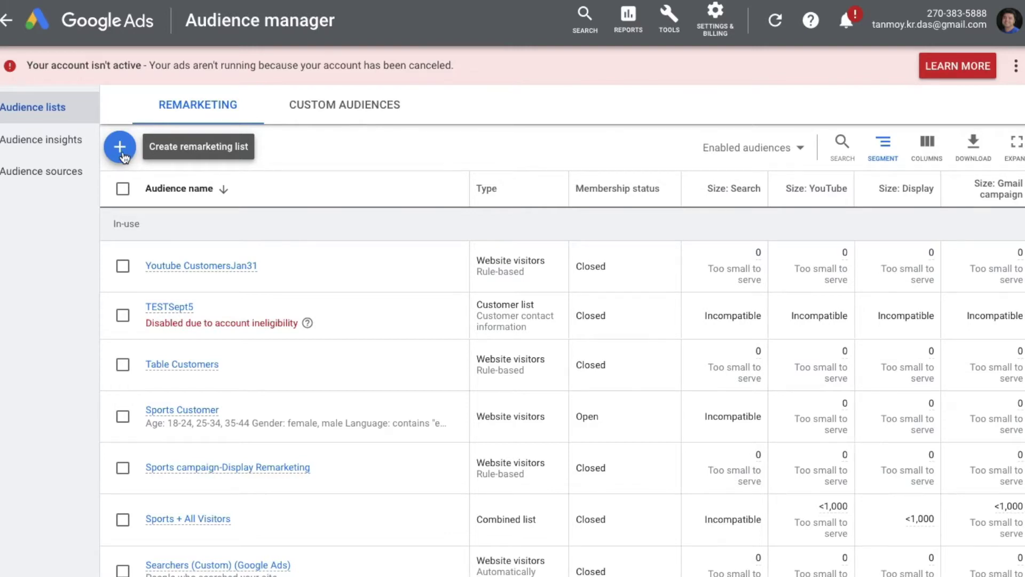
left_click(124, 156)
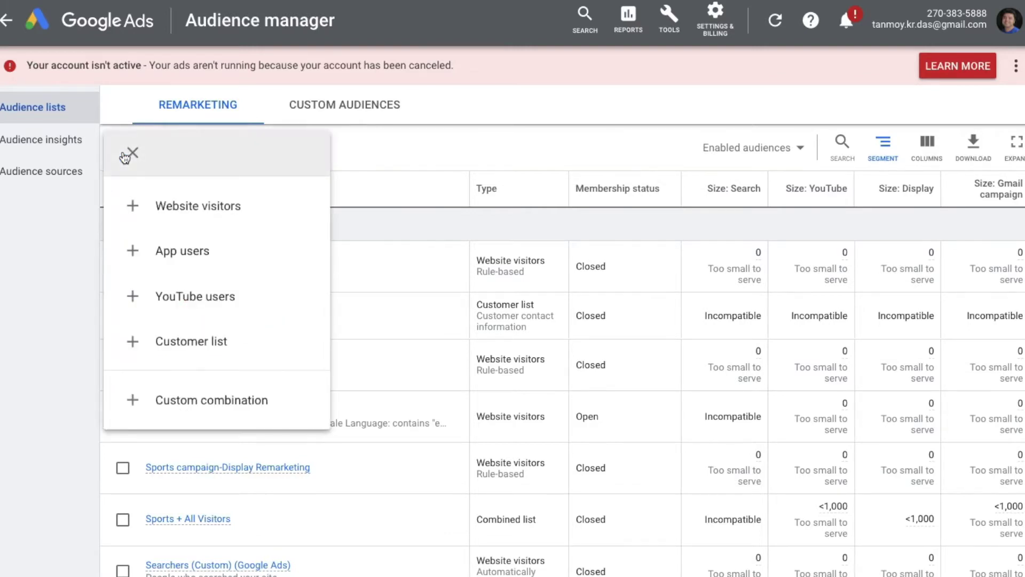
left_click(282, 219)
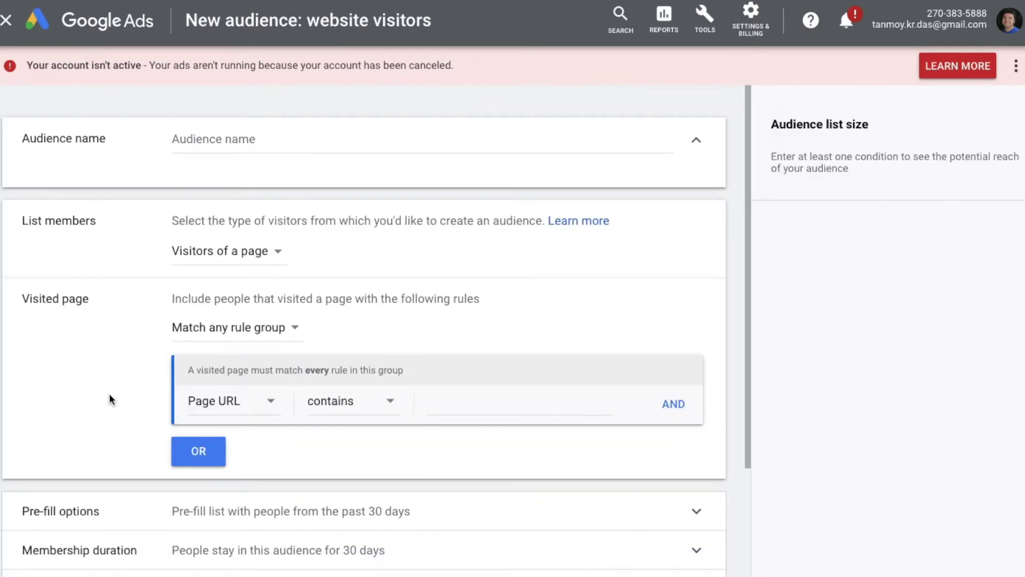
- Name the new website visitors audience "Laptop Buyers"
left_click(242, 138)
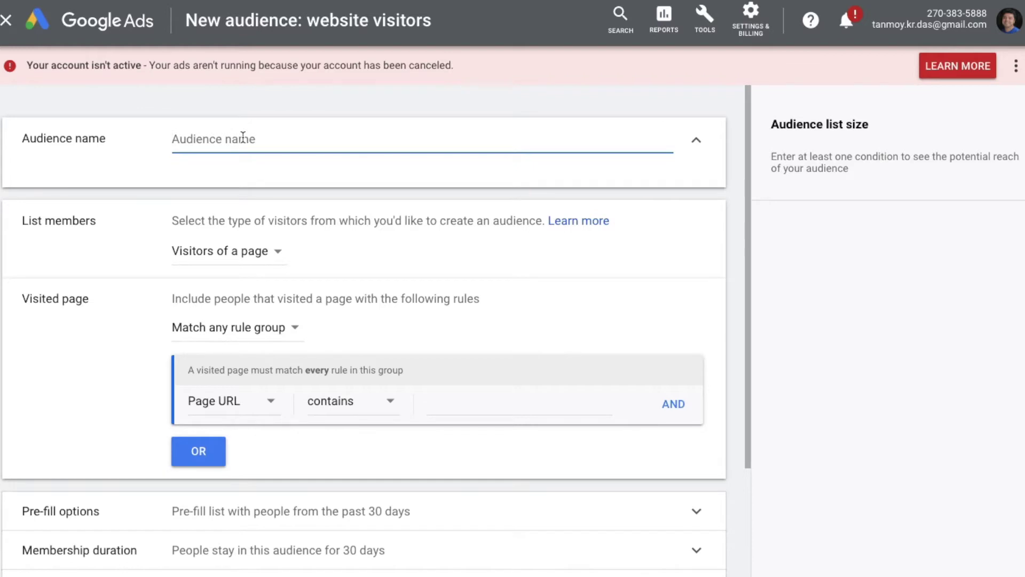
type("Laptop Buyers")
left_click(63, 220)
double_click(62, 221)
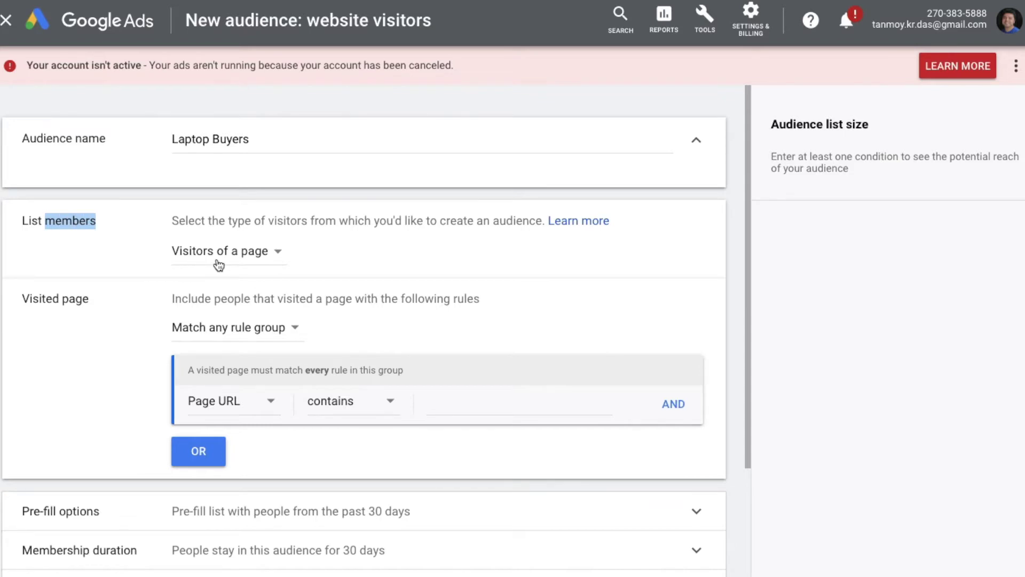
- Set the visited page rule so that the Page URL contains the website's domain followed by /laptops
triple_click(56, 295)
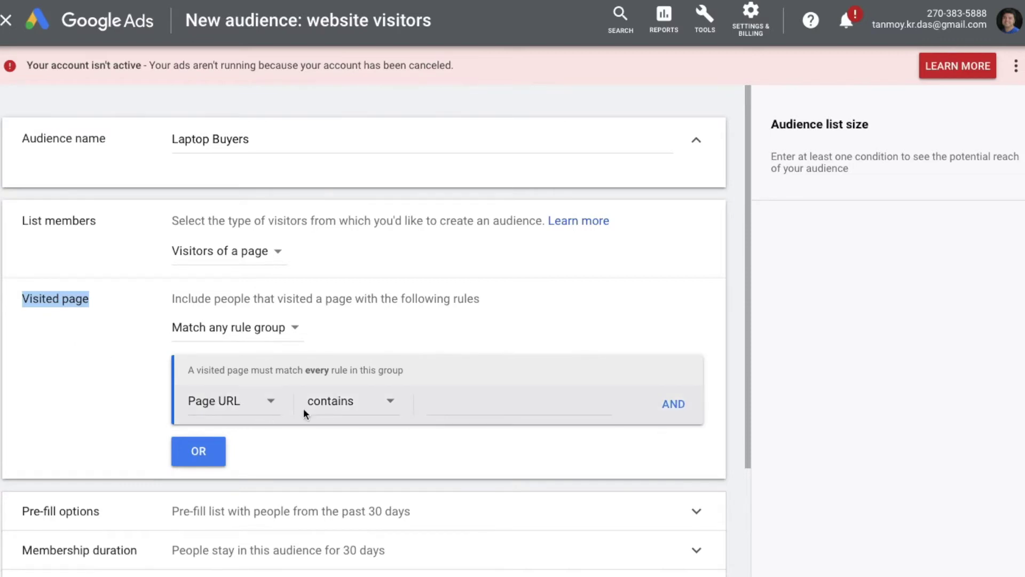
left_click(452, 404)
type("www")
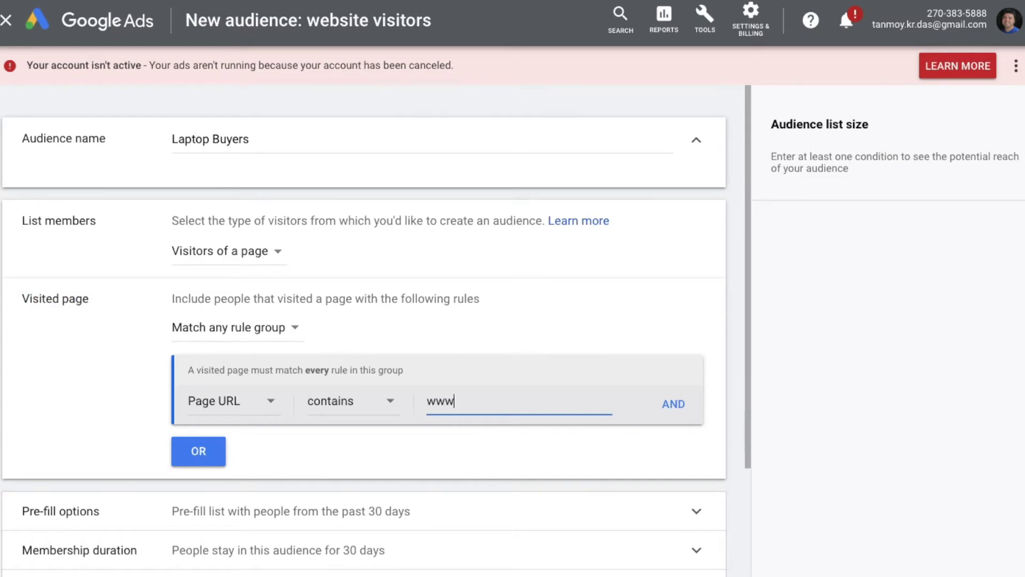
type(".tanmoy")
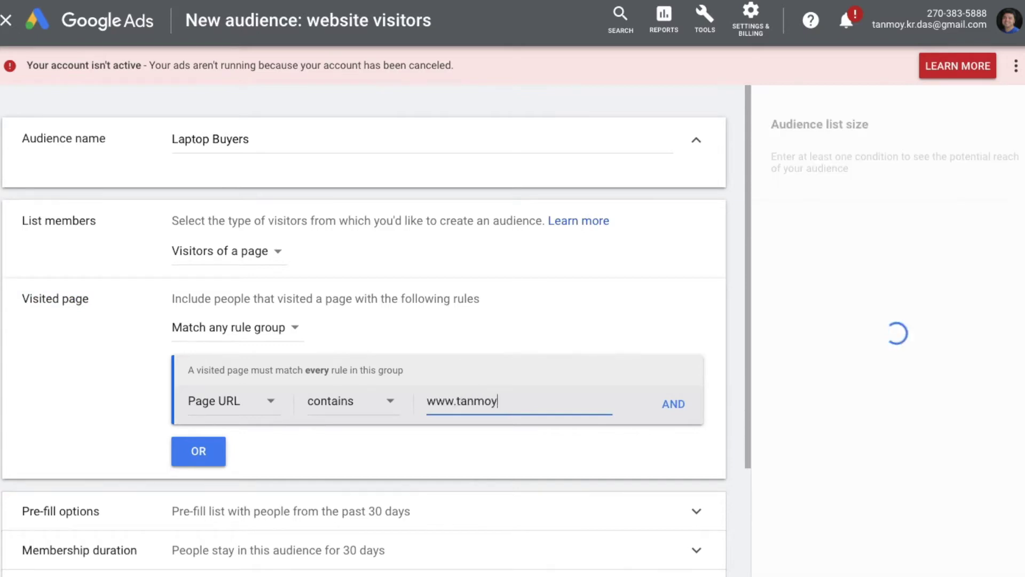
type(".")
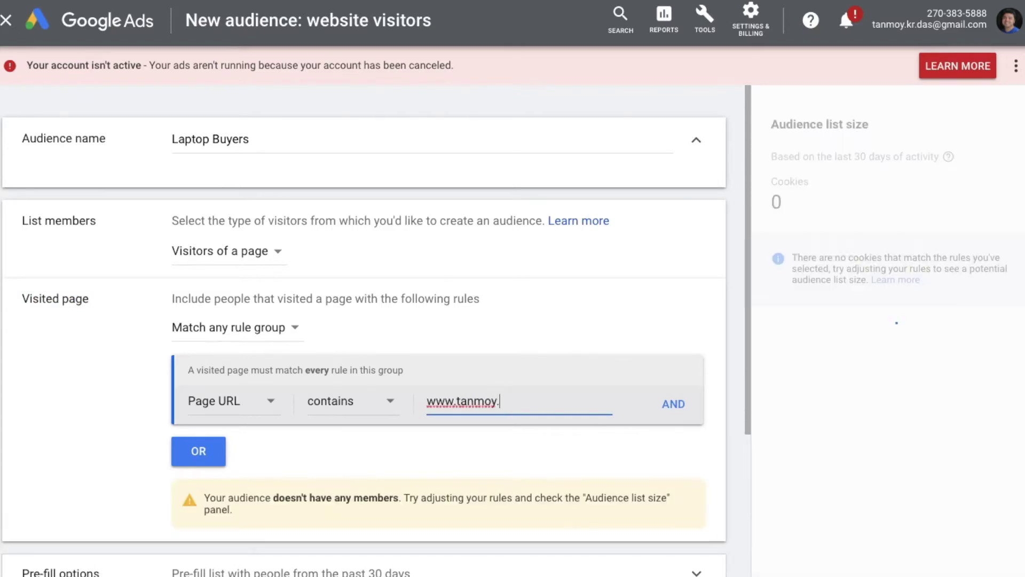
type("in/laptops")
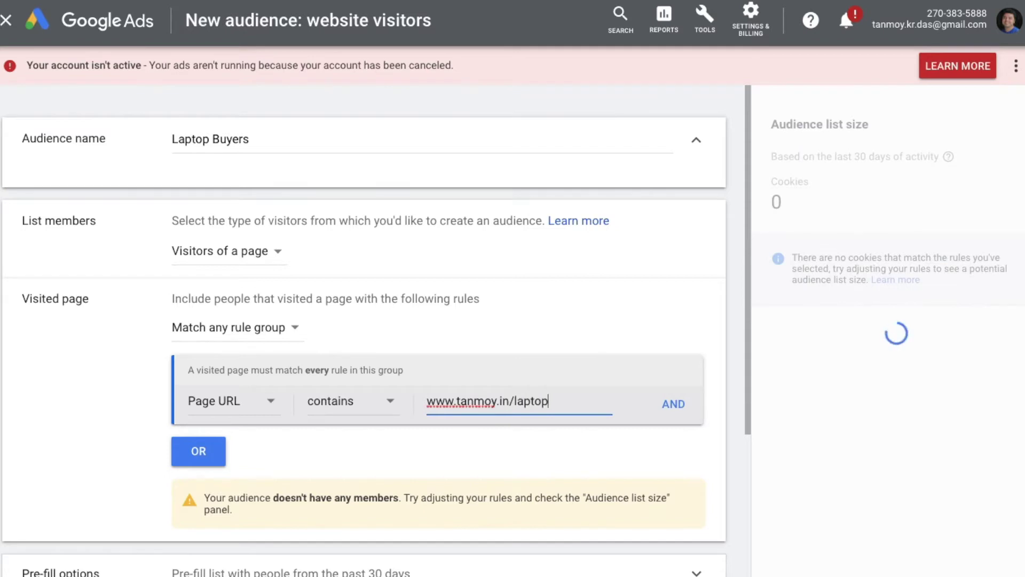
left_click(128, 421)
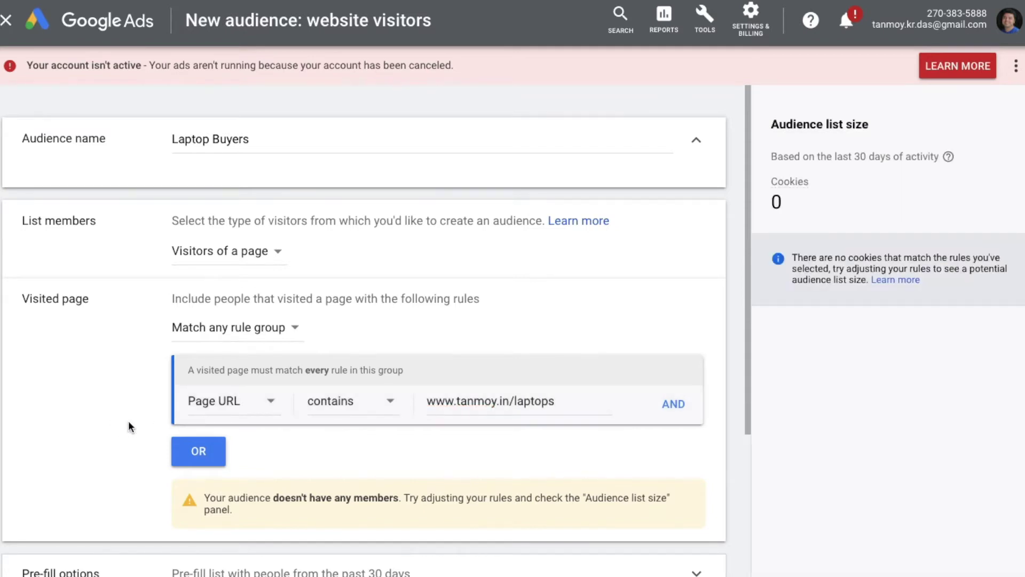
- Set the membership duration to 45 days and create the audience
scroll(128, 421, "down", 4)
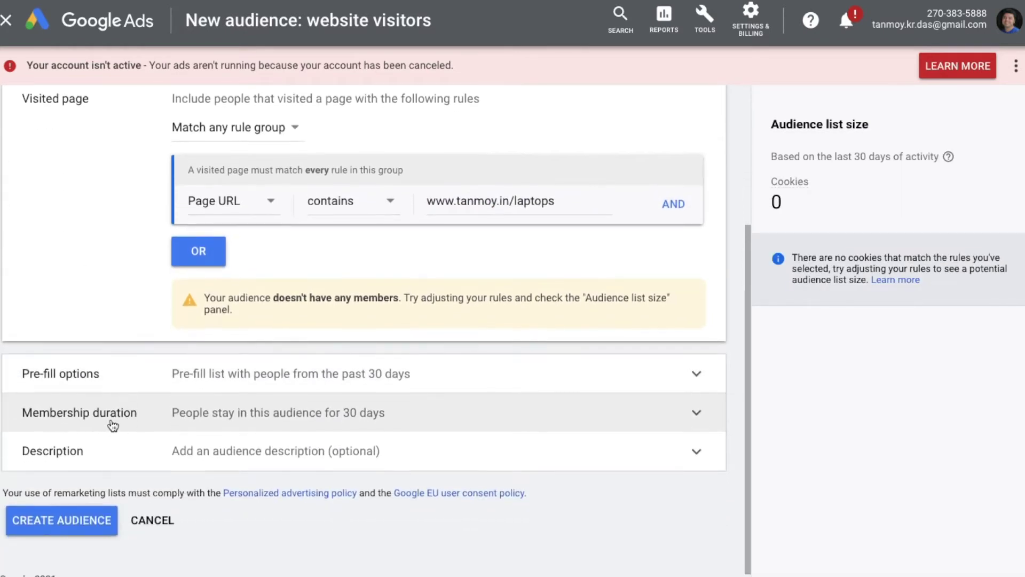
left_click(110, 419)
scroll(99, 452, "down", 1)
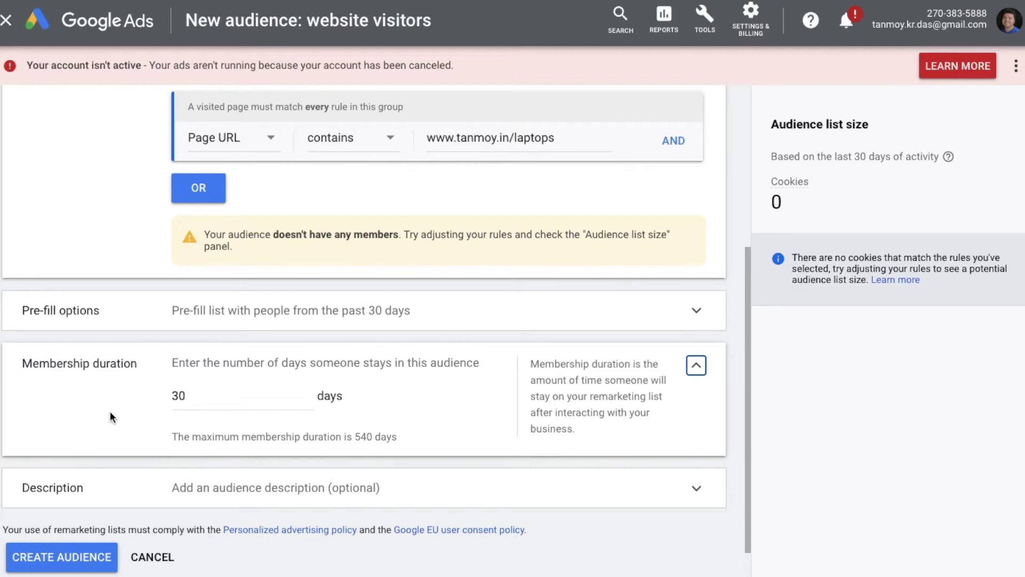
left_click(200, 395)
key("BackSpace")
key("BackSpace")
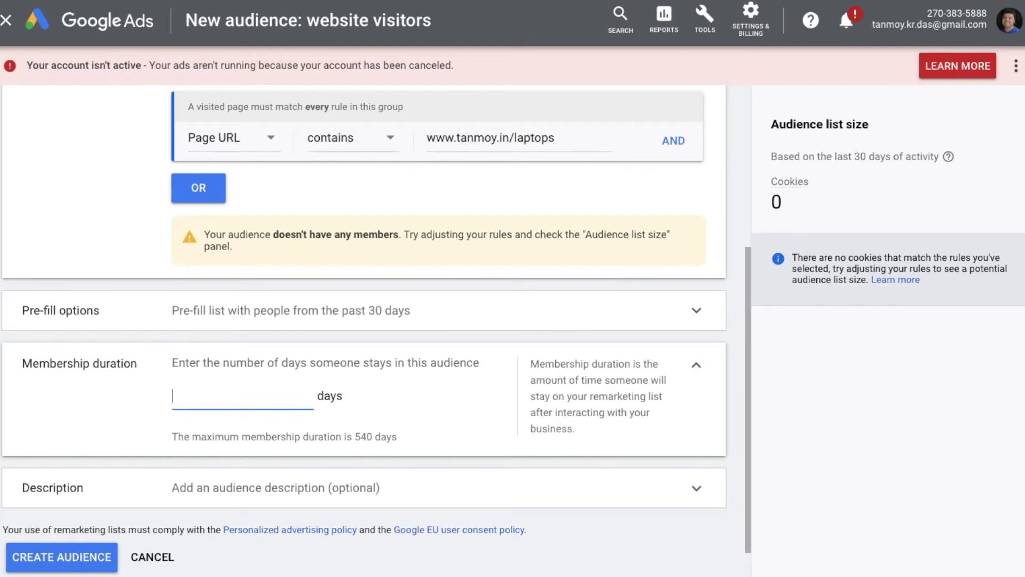
type("45")
left_click(106, 419)
left_click(70, 565)
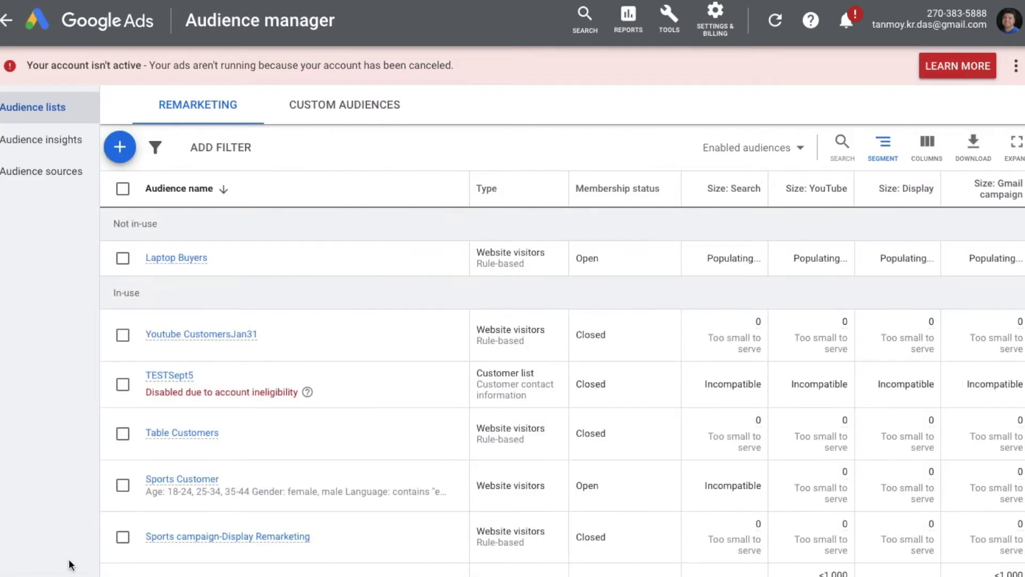
- View the Laptop Buyers list's details and the Google Ads tag's setup instructions for installing the tag yourself
left_click(190, 258)
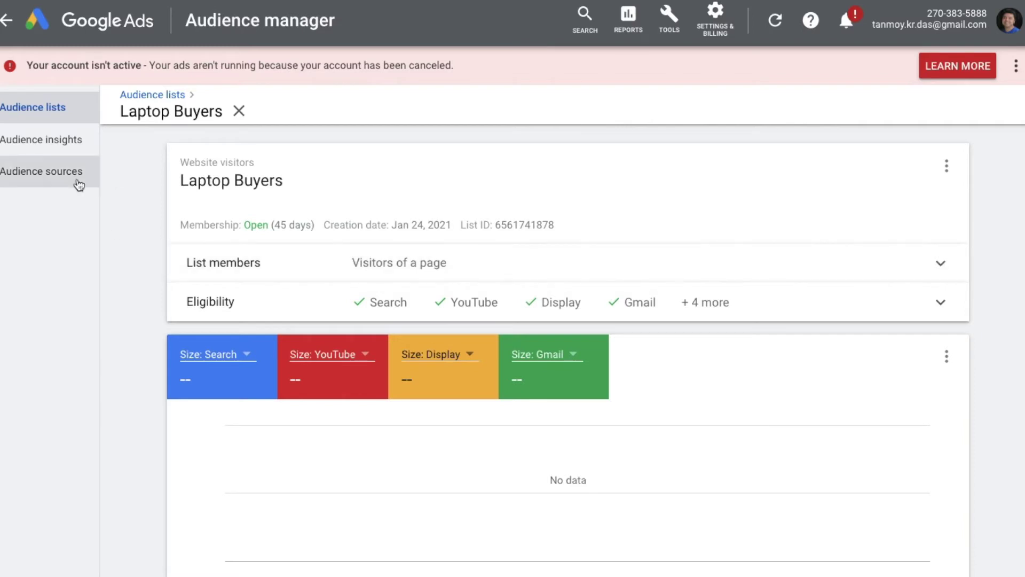
left_click(47, 183)
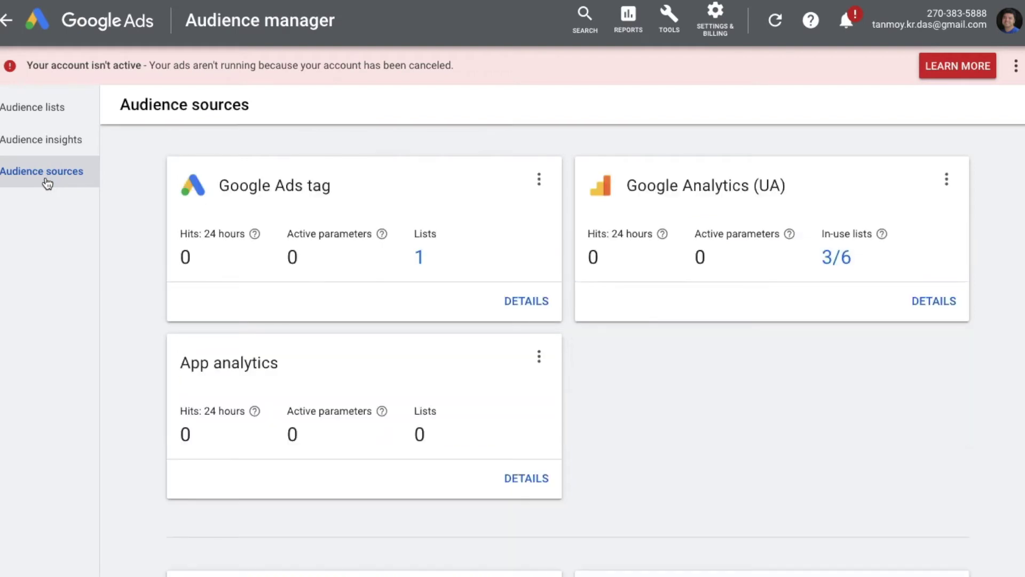
left_click(510, 302)
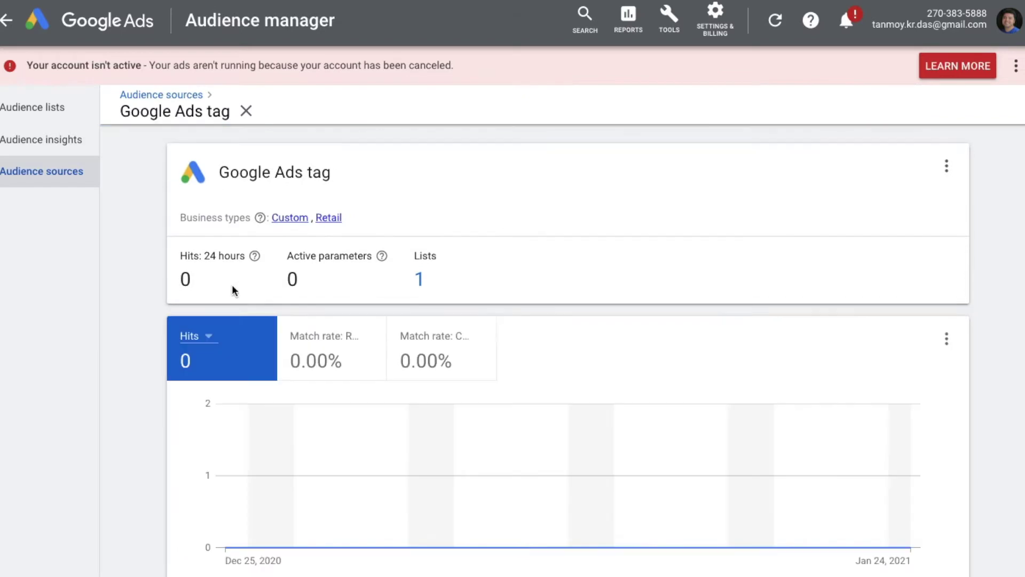
scroll(124, 377, "down", 5)
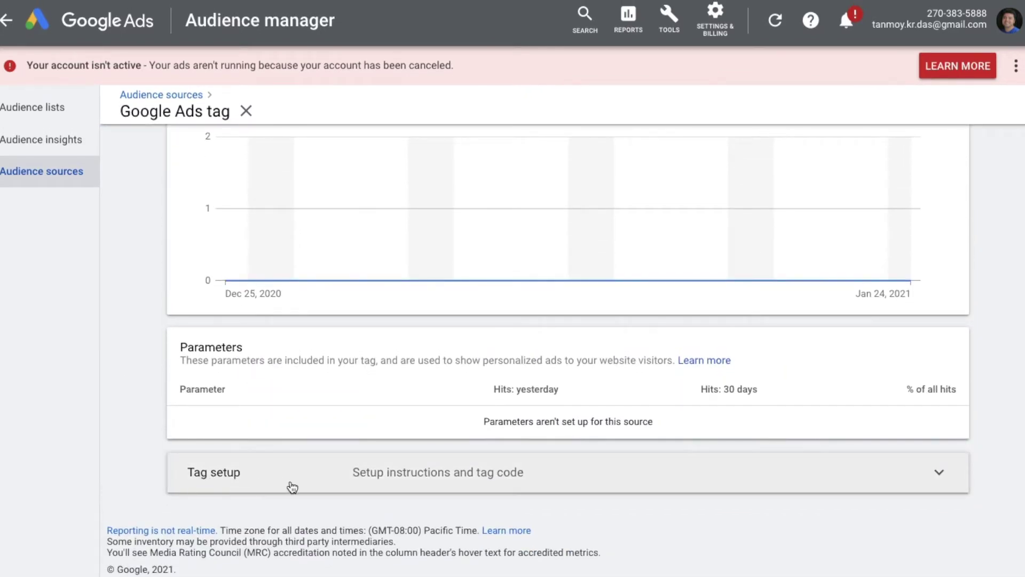
left_click(384, 486)
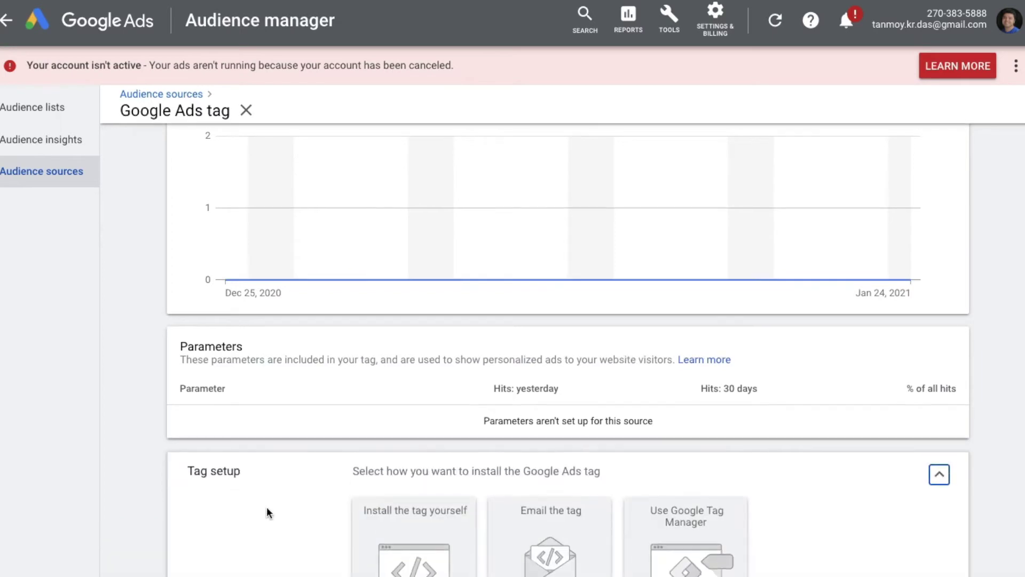
scroll(267, 510, "down", 4)
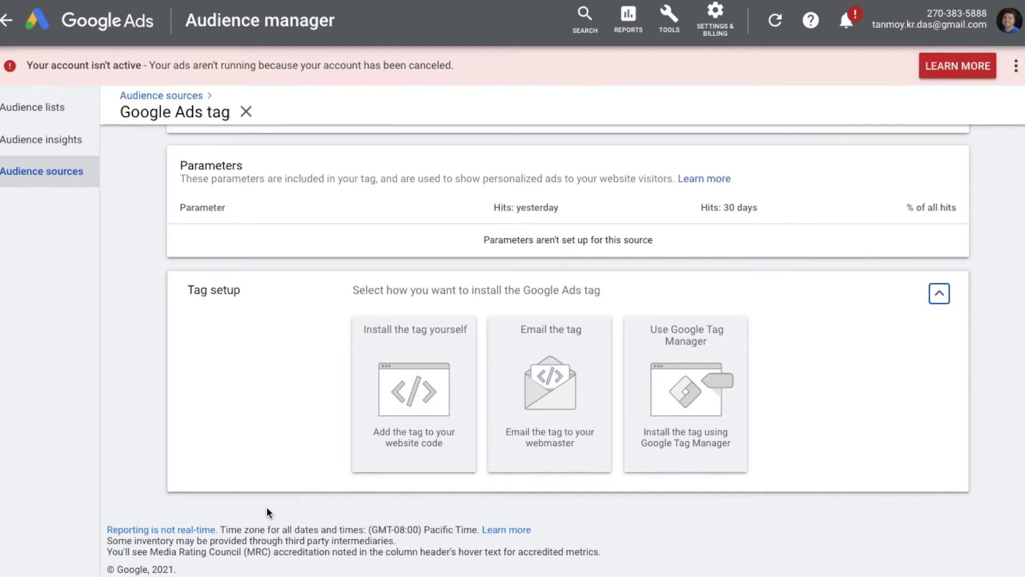
left_click(433, 412)
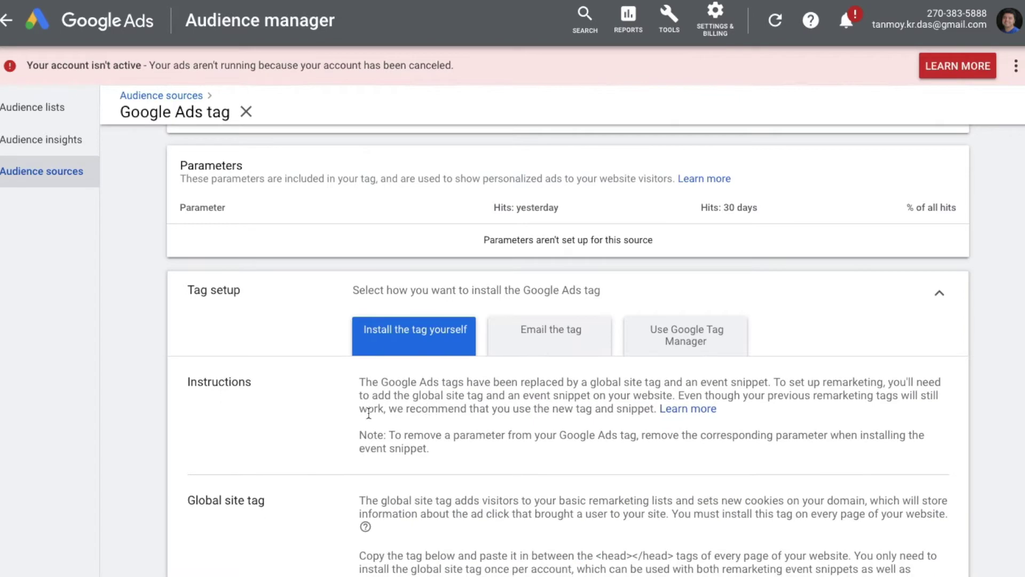
- Examine the global site tag's code and the instructions for placing it on every page of the website
scroll(315, 462, "down", 1)
scroll(315, 462, "down", 4)
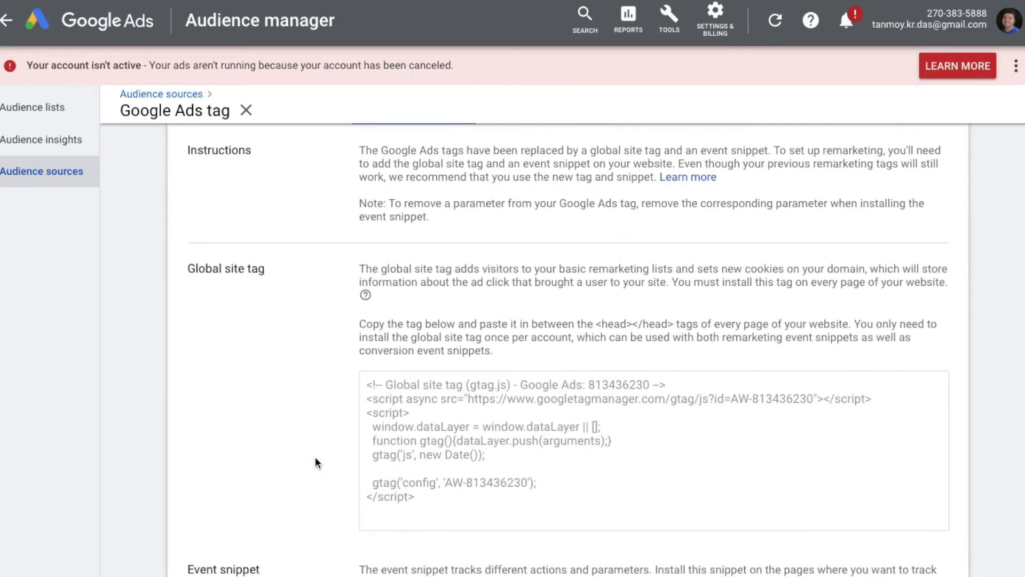
left_click_drag(367, 427, 602, 427)
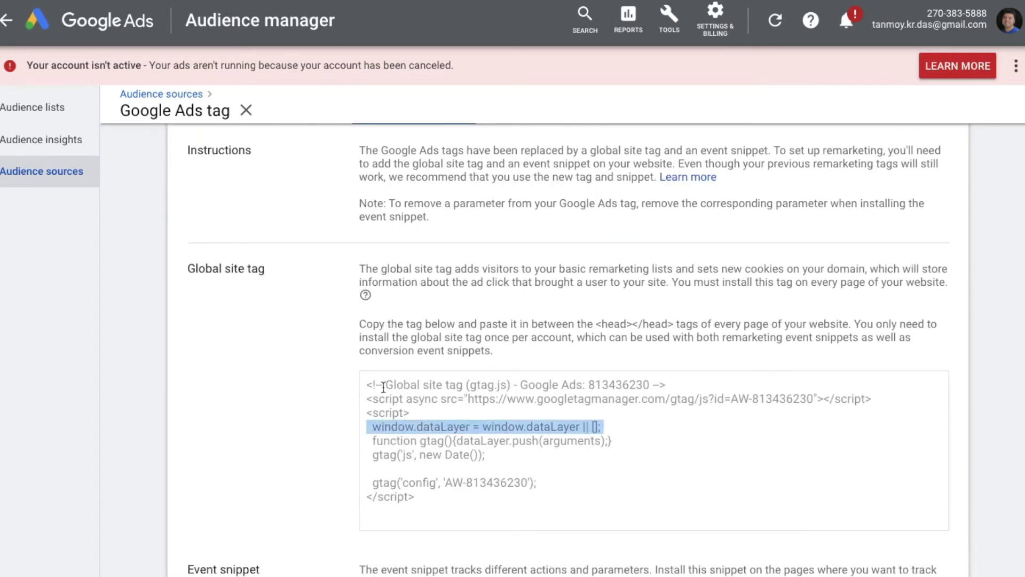
left_click_drag(372, 384, 433, 497)
left_click_drag(360, 269, 785, 279)
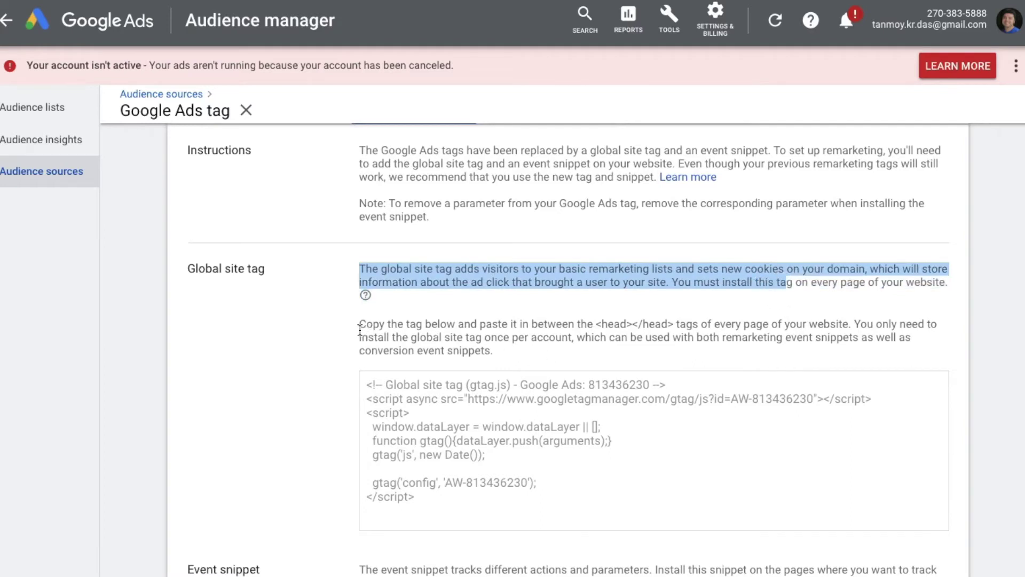
left_click_drag(360, 324, 850, 325)
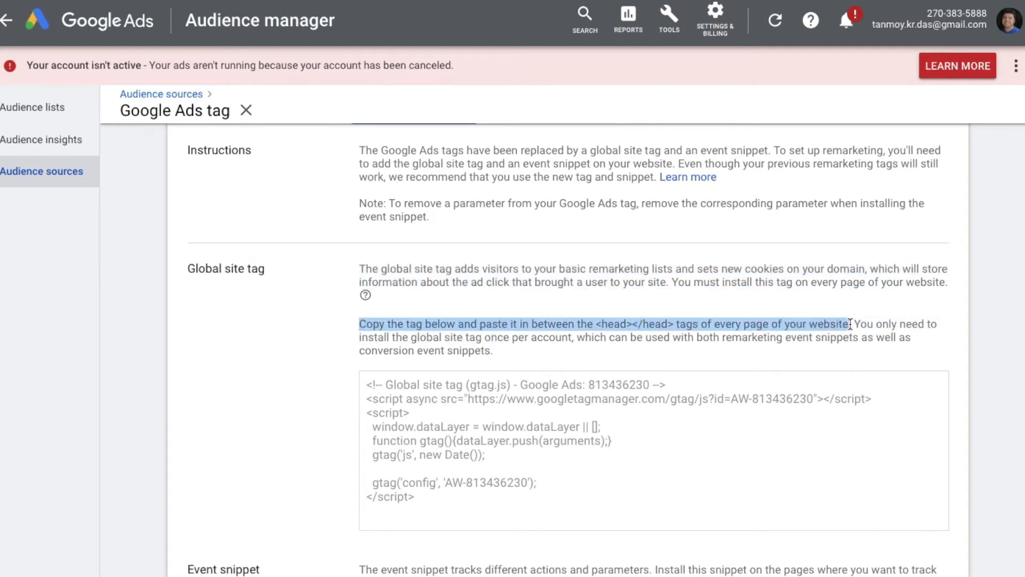
double_click(404, 441)
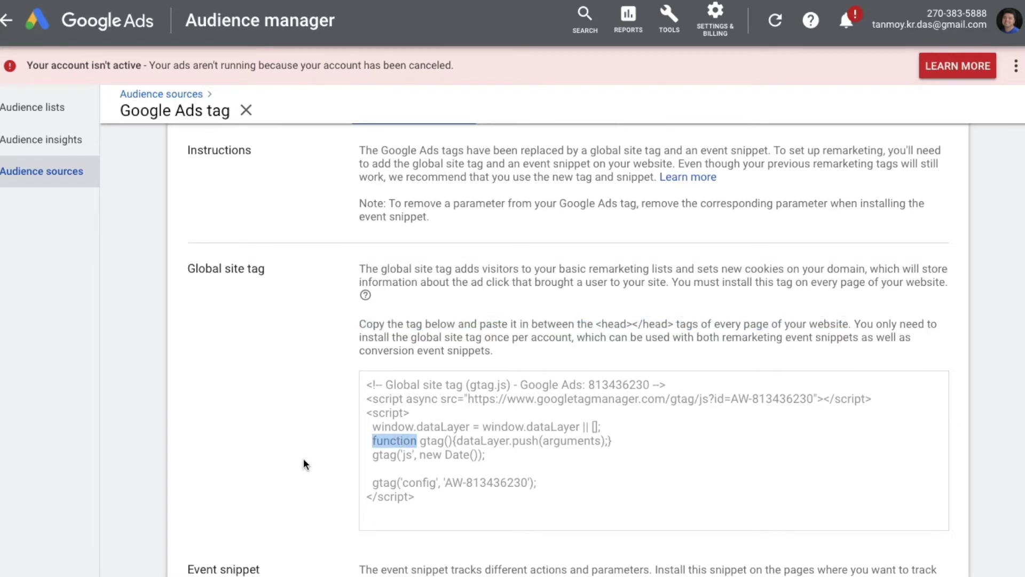
scroll(304, 464, "down", 3)
scroll(303, 464, "up", 4)
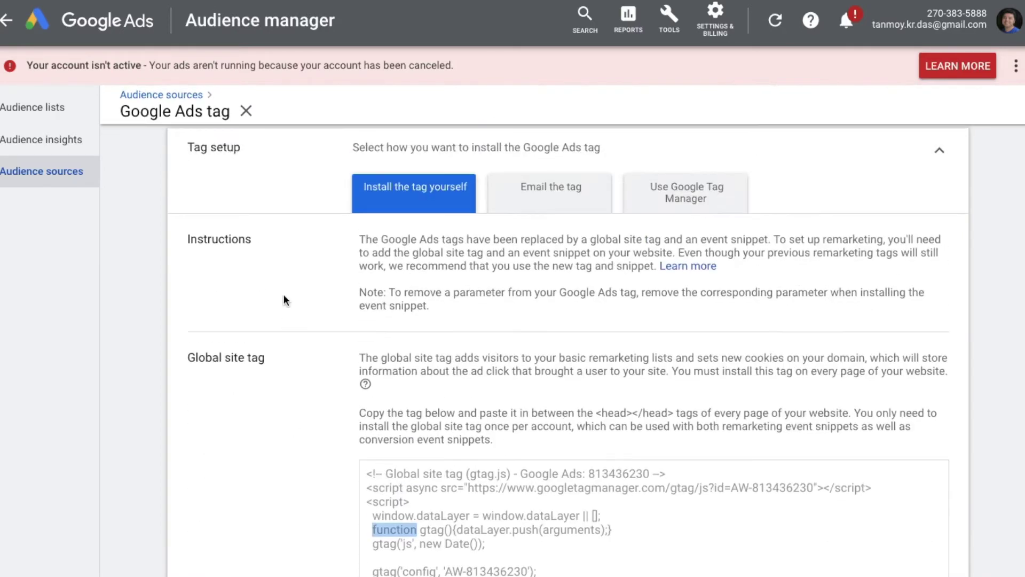
- Return to the campaigns overview and start a new Standard display campaign with the Sales goal
left_click(247, 111)
left_click(103, 30)
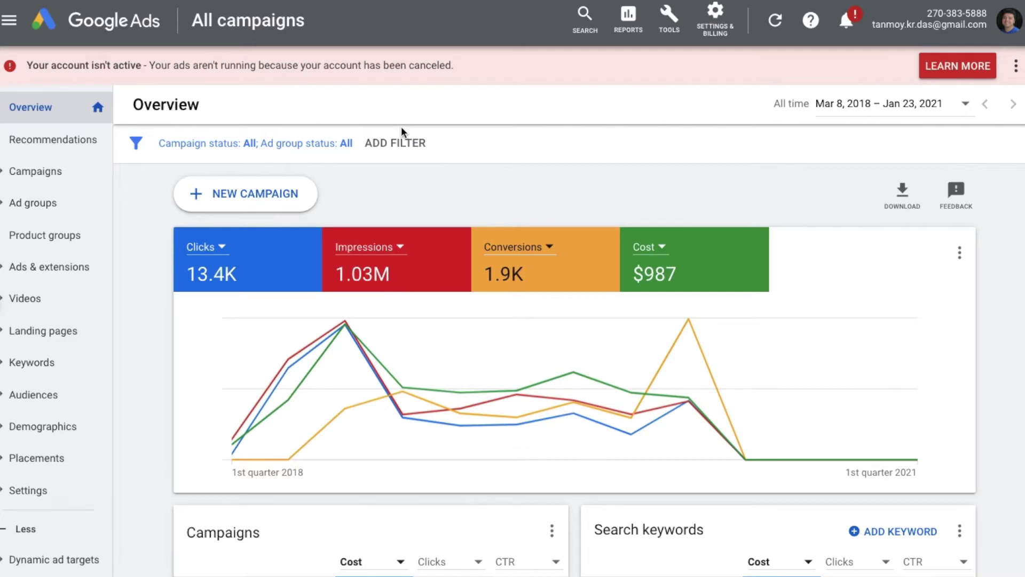
left_click(277, 196)
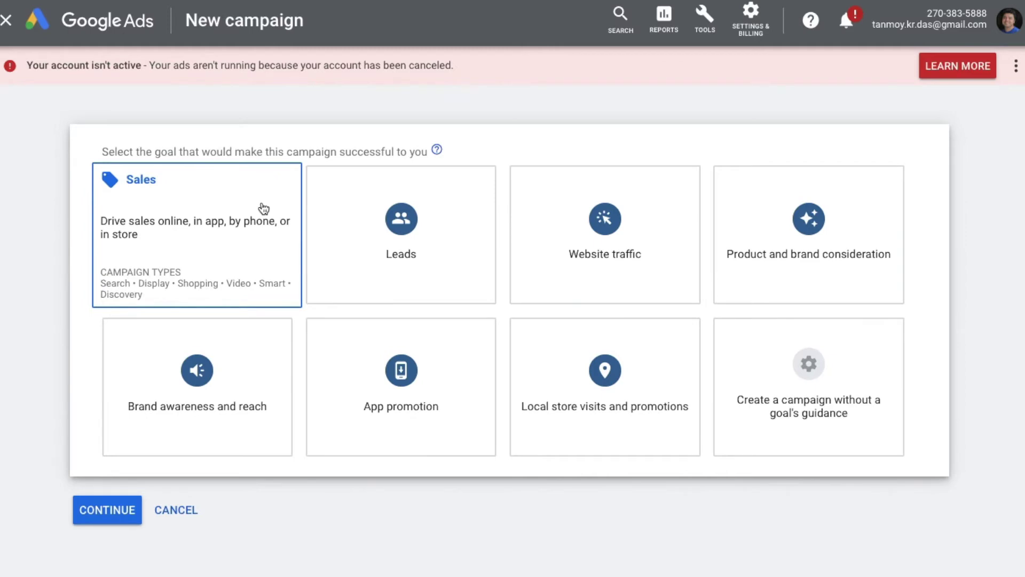
left_click(232, 211)
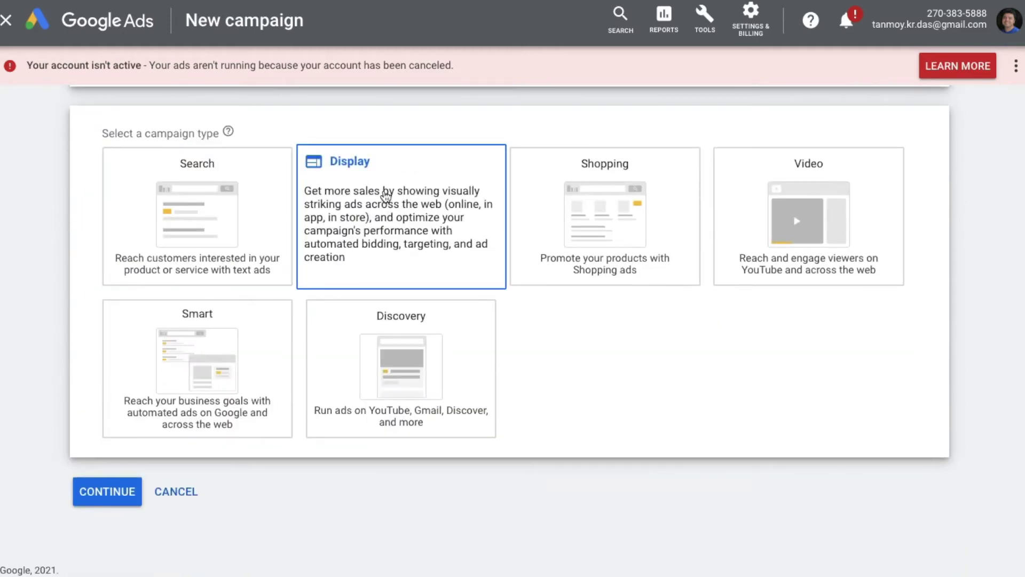
left_click(386, 196)
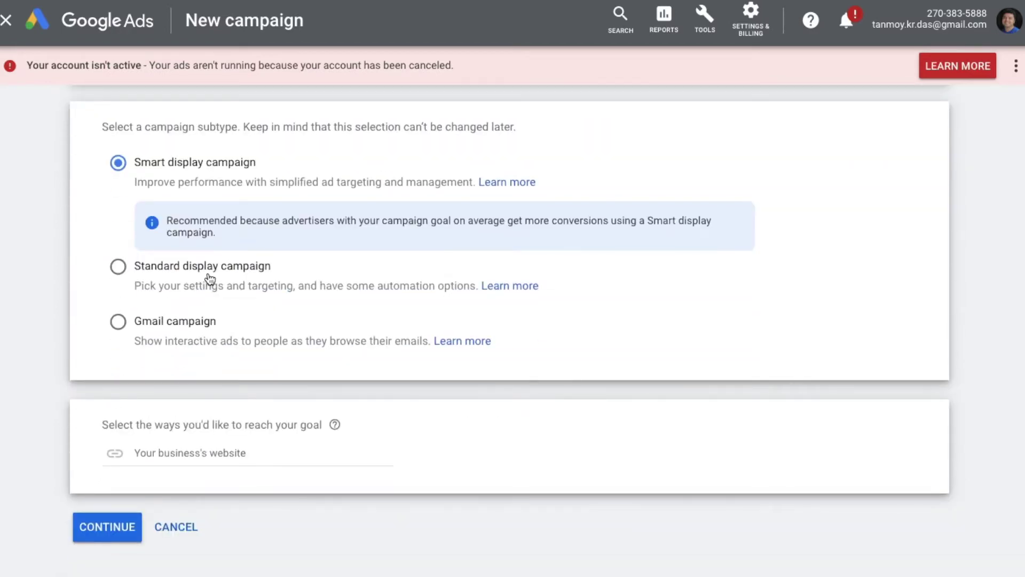
left_click(207, 272)
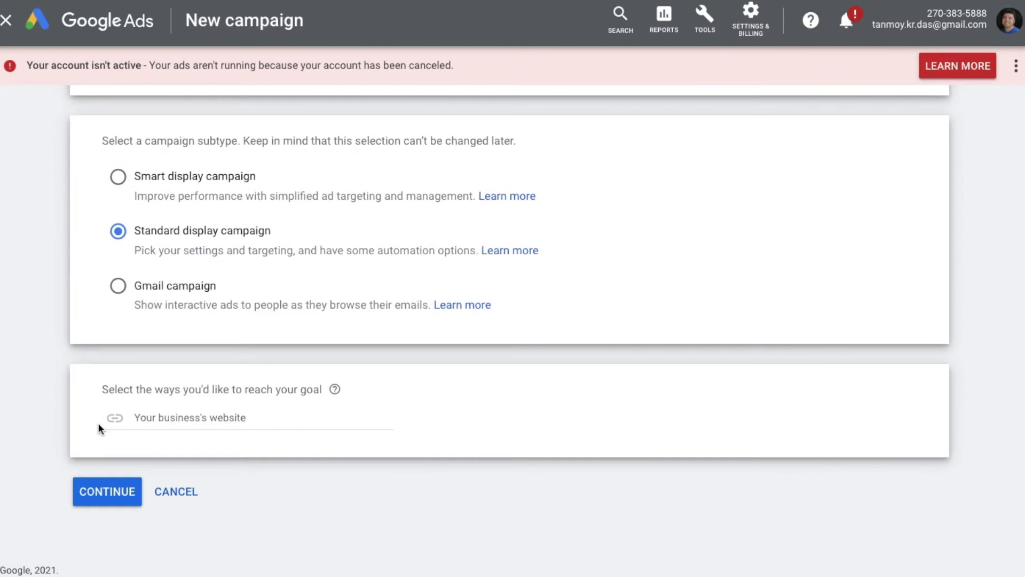
left_click(103, 492)
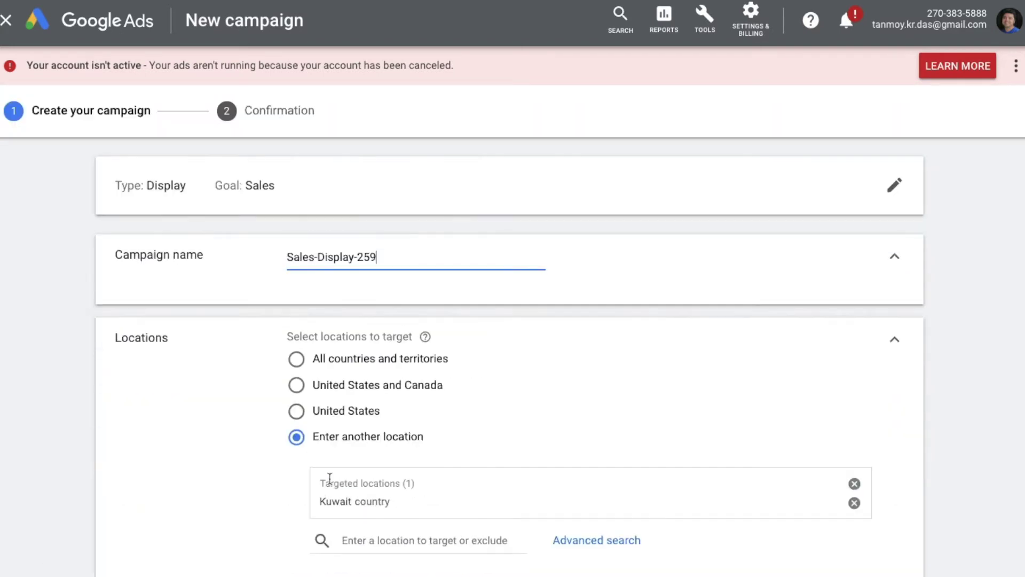
- Replace the suggested campaign name with DisplayRemarketJan23
key("BackSpace")
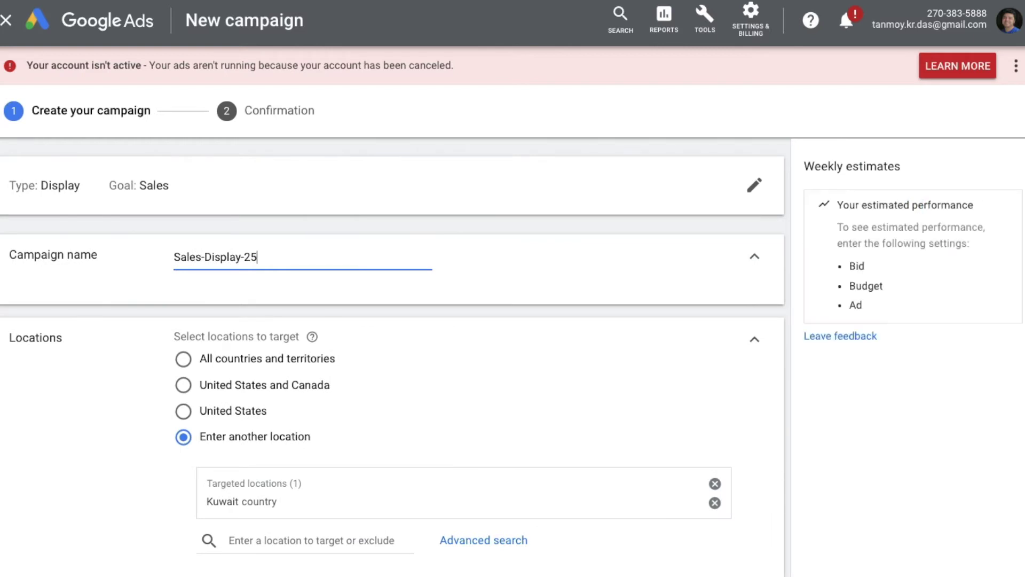
key("ctrl+a")
key("BackSpace")
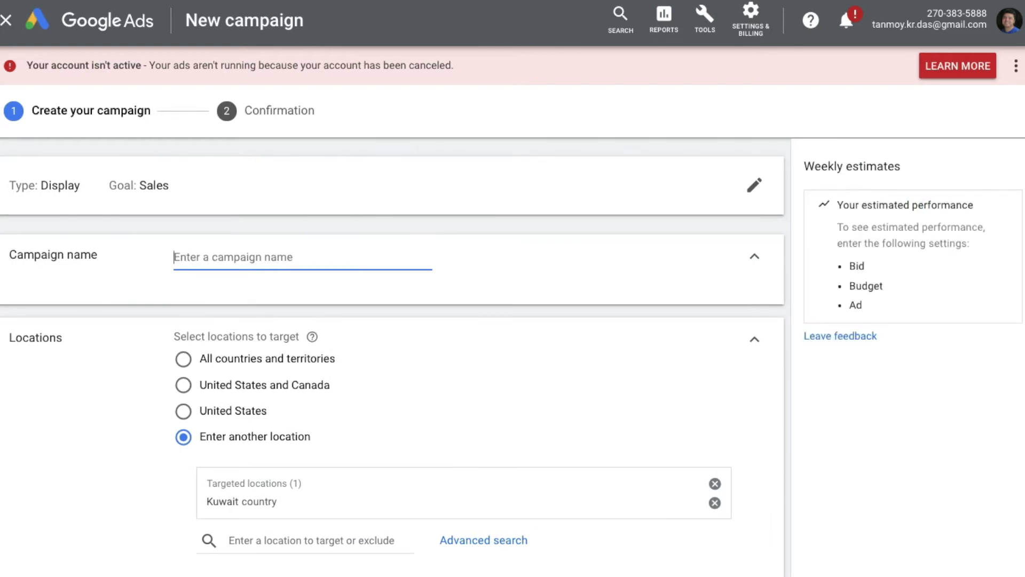
type("DisplayRemaket")
key("BackSpace")
key("BackSpace")
type("rketJan23")
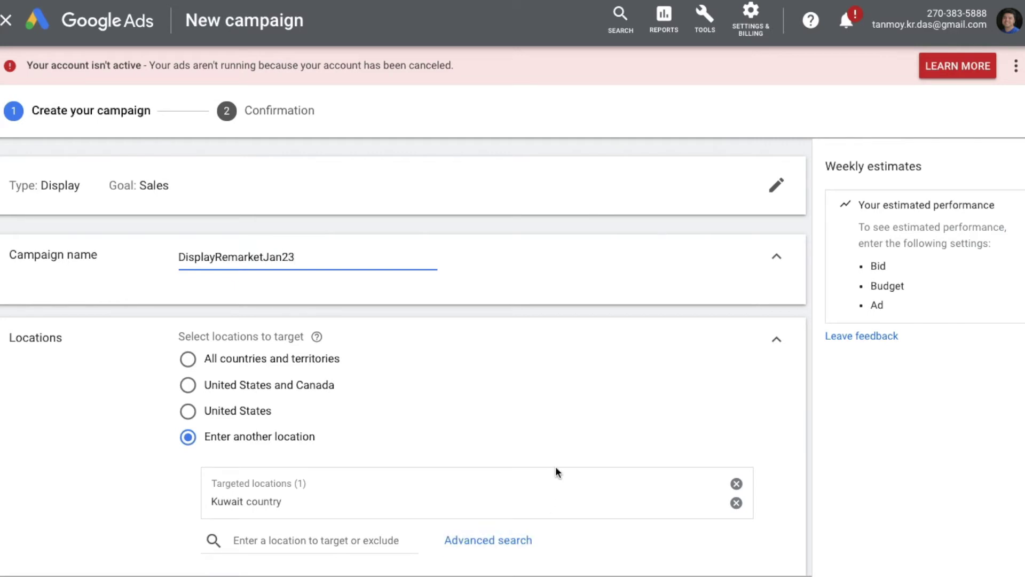
- Remove Kuwait from the campaign's targeted locations and target the country India instead
scroll(555, 472, "down", 3)
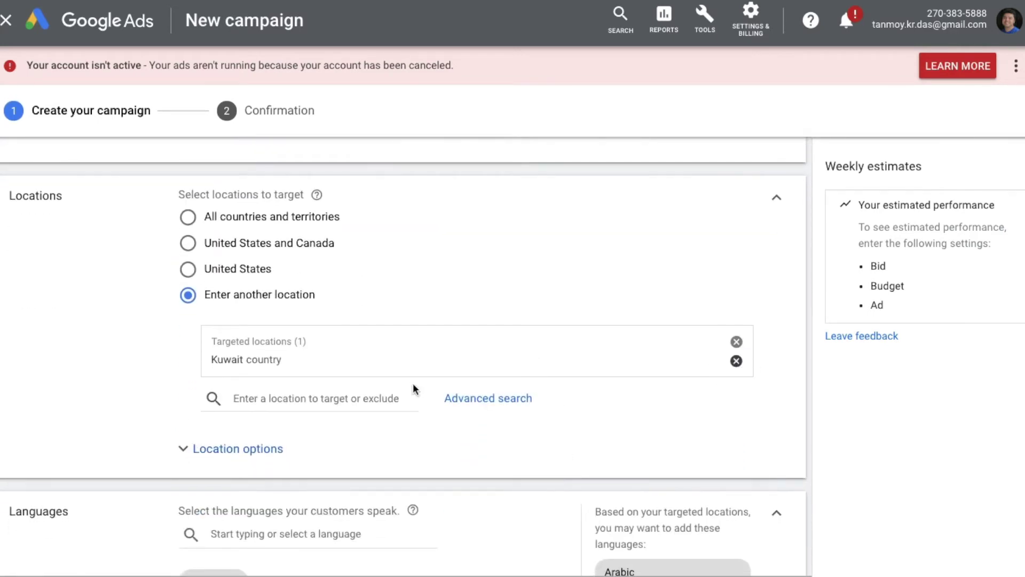
left_click(295, 334)
type("in")
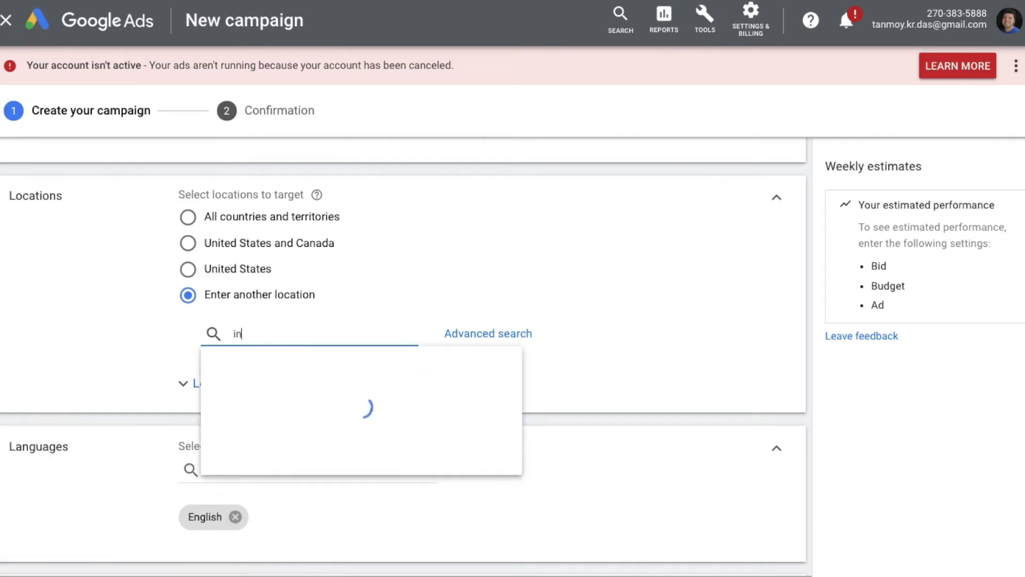
type("dia")
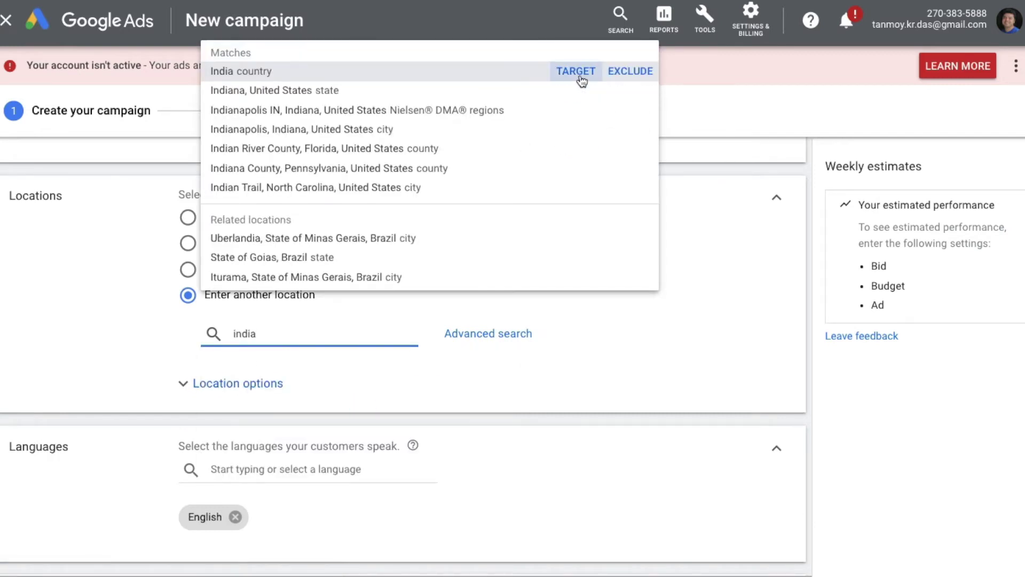
left_click(581, 80)
- View the list of customer languages available for the campaign
scroll(577, 389, "down", 3)
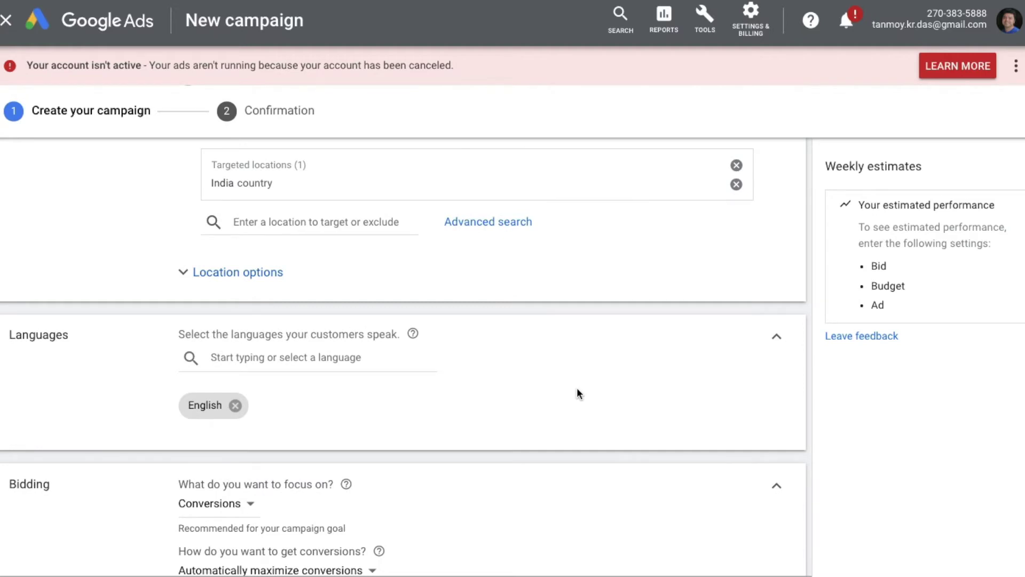
left_click(338, 361)
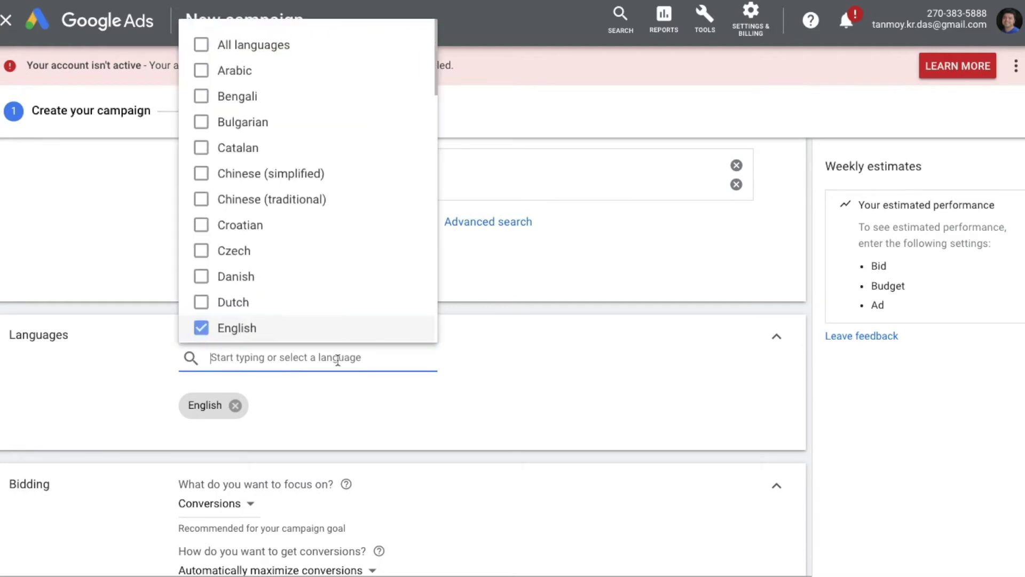
left_click(529, 358)
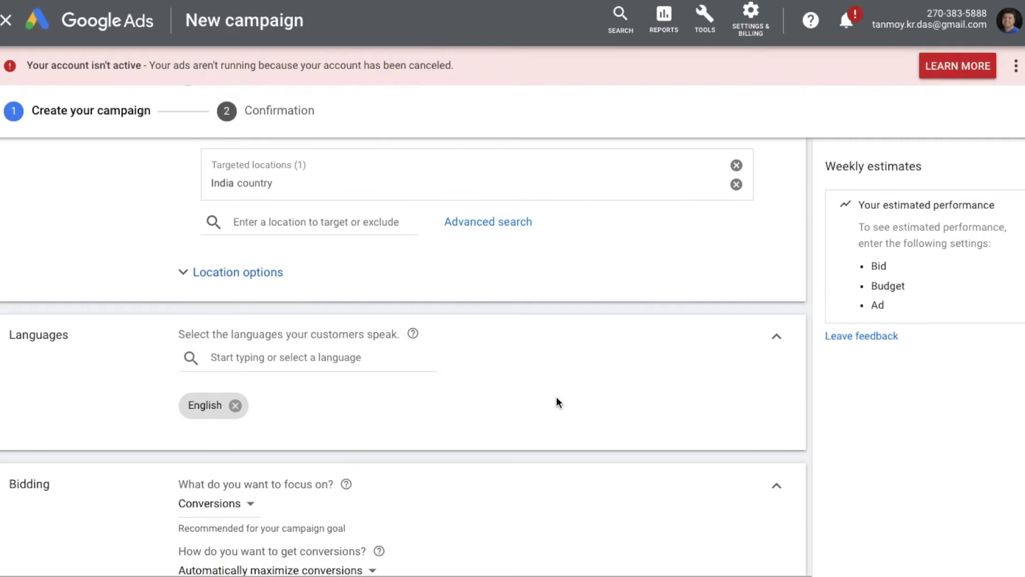
- Choose to select a bid strategy directly and set it to Maximize conversions
scroll(557, 402, "down", 6)
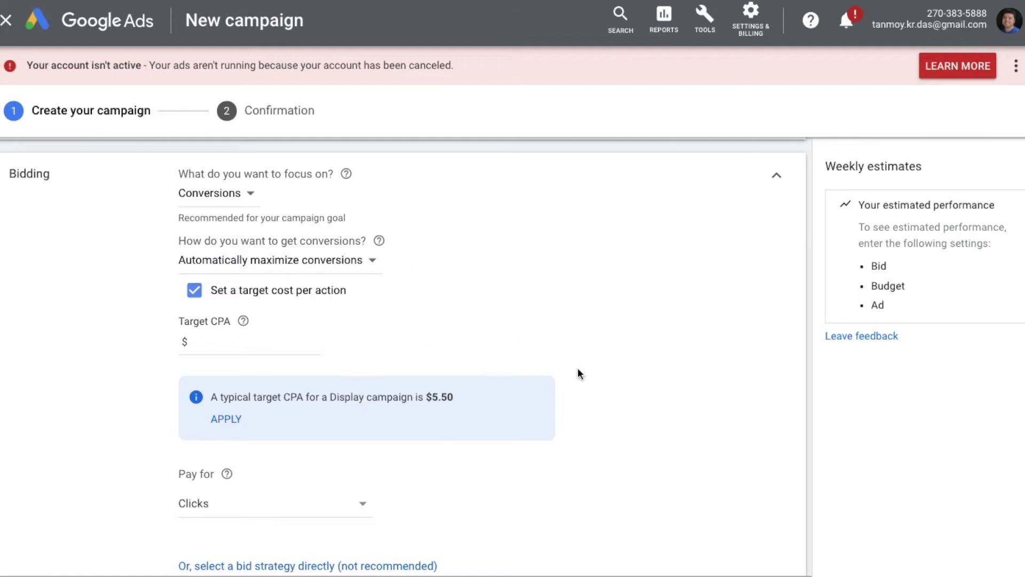
scroll(578, 368, "down", 1)
left_click(324, 498)
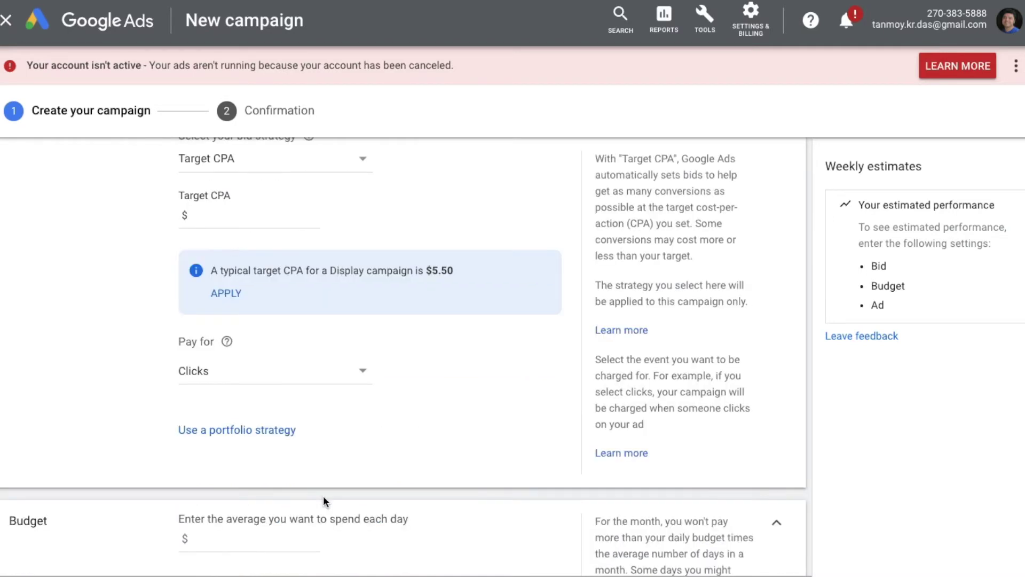
scroll(360, 360, "up", 1)
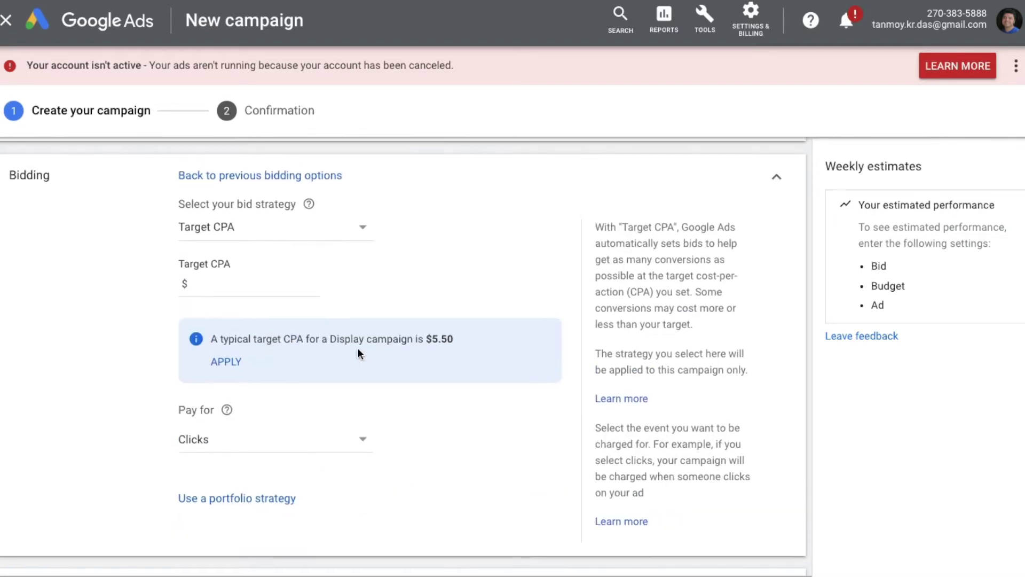
left_click(345, 238)
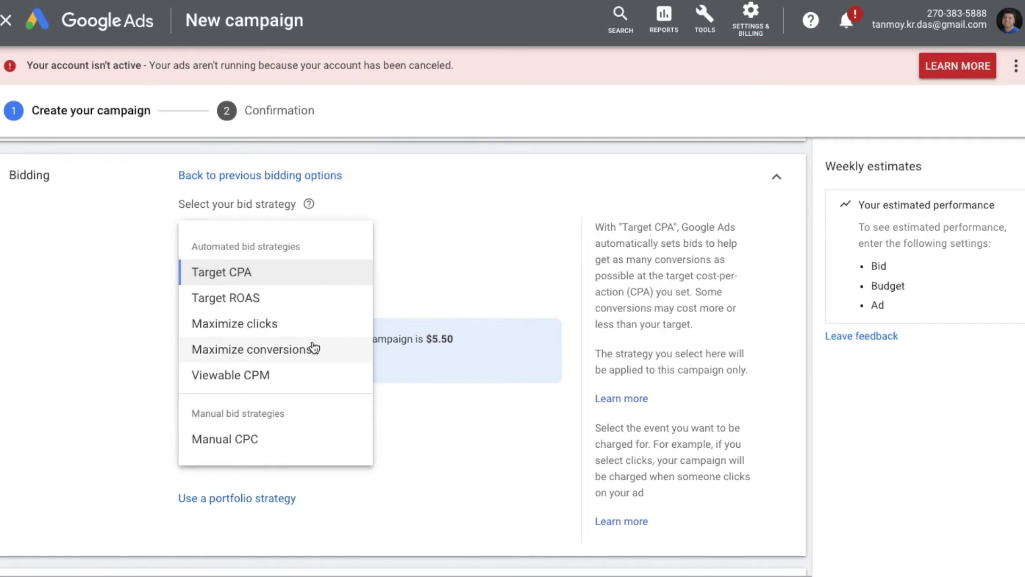
left_click(314, 348)
- Set the campaign's average daily budget to $1
scroll(479, 355, "down", 2)
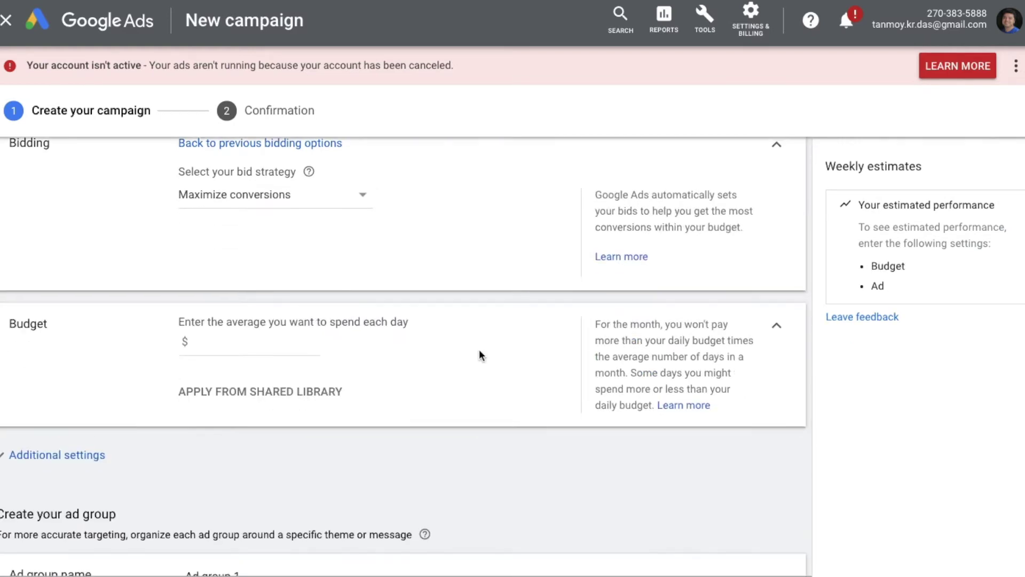
left_click(276, 260)
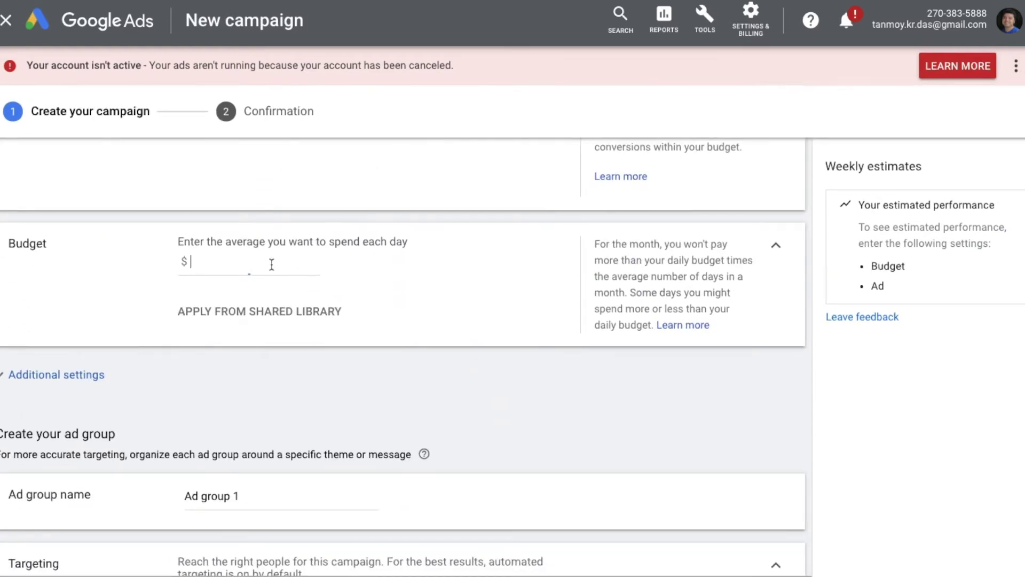
type("1")
left_click(462, 334)
- Rename the ad group as Ad group12345
scroll(488, 398, "down", 4)
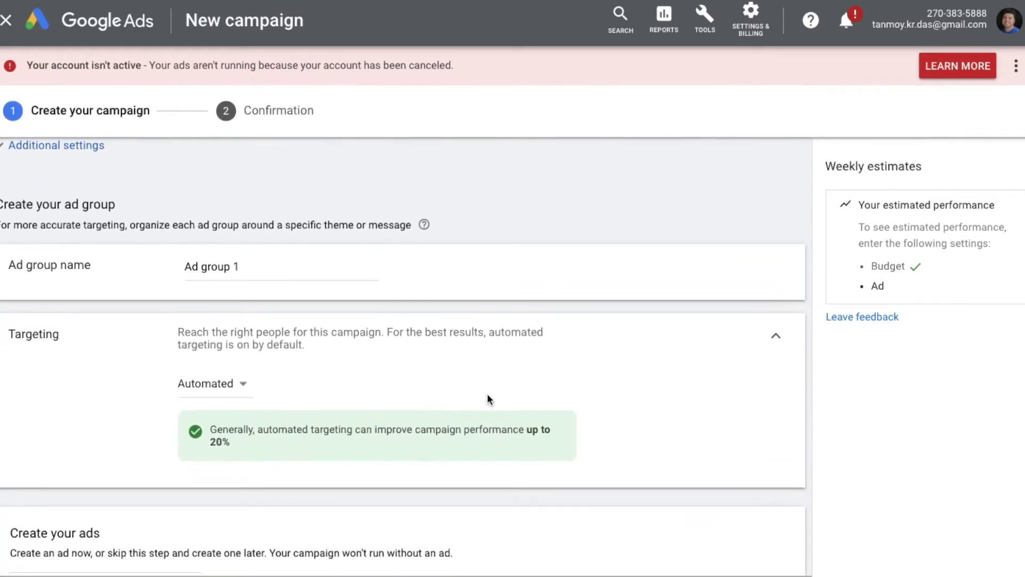
scroll(487, 400, "down", 1)
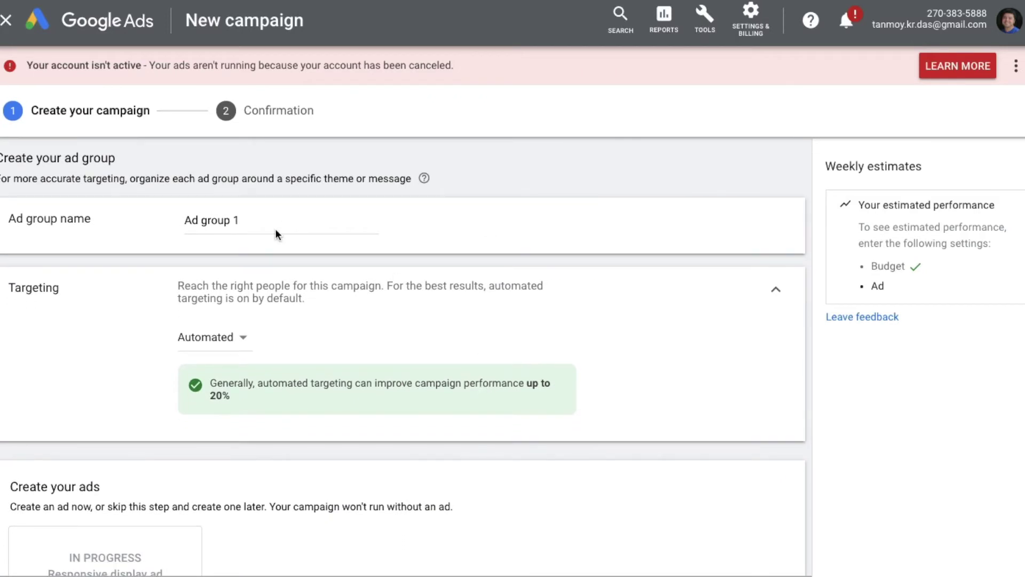
left_click(276, 234)
key("BackSpace")
key("BackSpace")
type("12345")
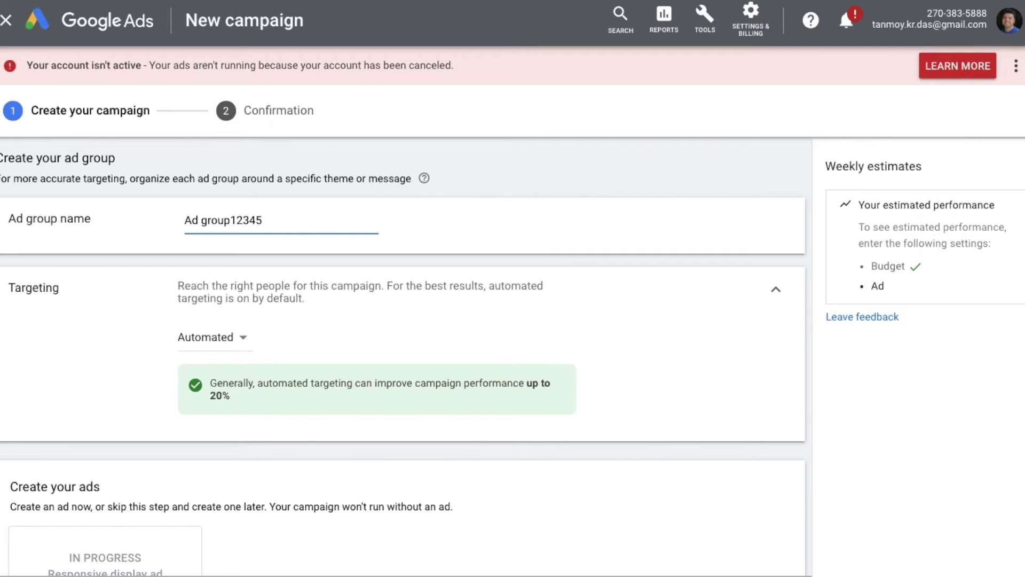
- Switch the ad group's targeting from automated to manual
scroll(108, 380, "down", 2)
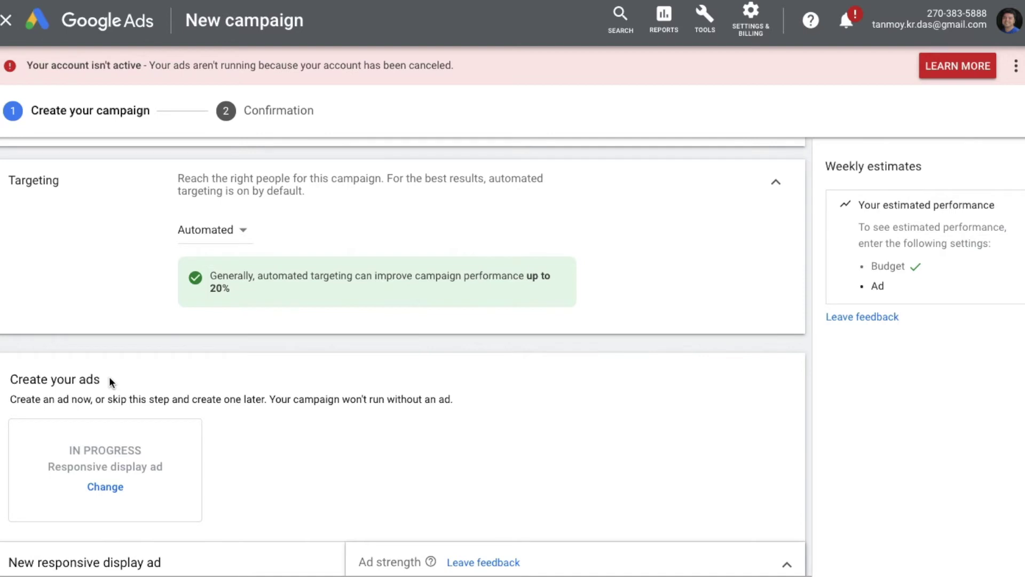
left_click(232, 242)
left_click(240, 274)
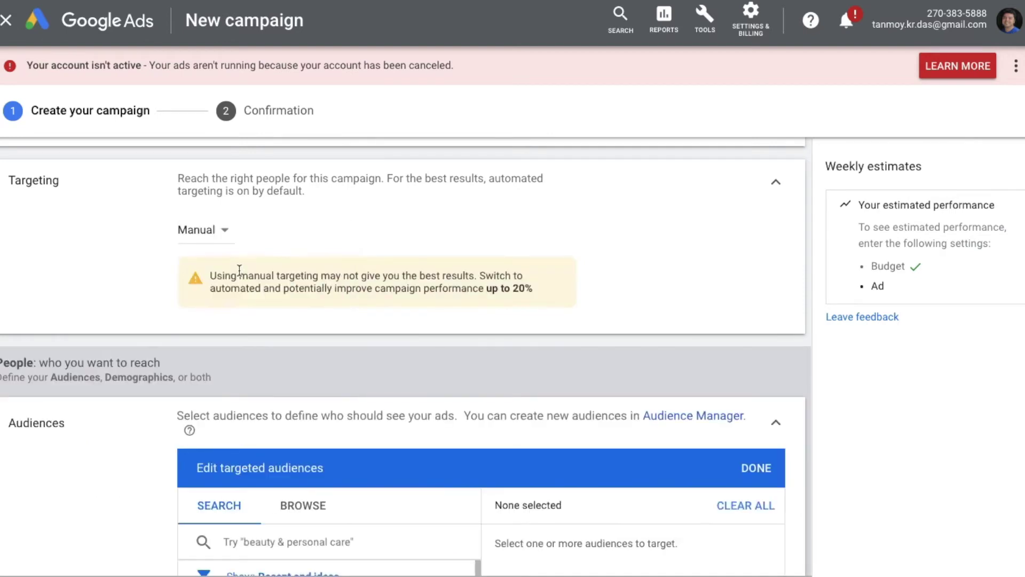
- Browse the remarketing audiences' website visitors lists and add Laptop Buyers as the ad group's targeted audience
scroll(119, 490, "down", 4)
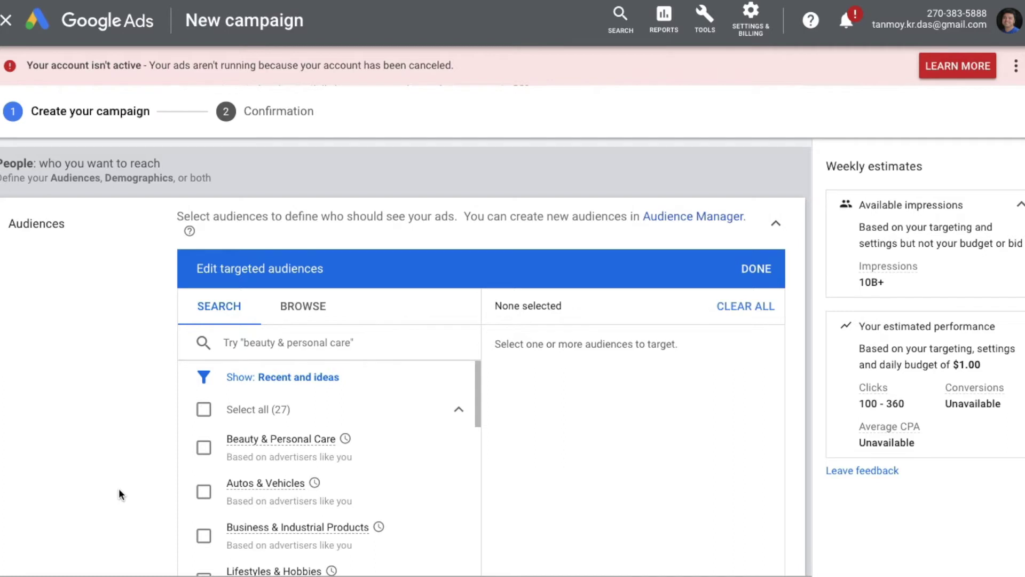
scroll(119, 488, "down", 1)
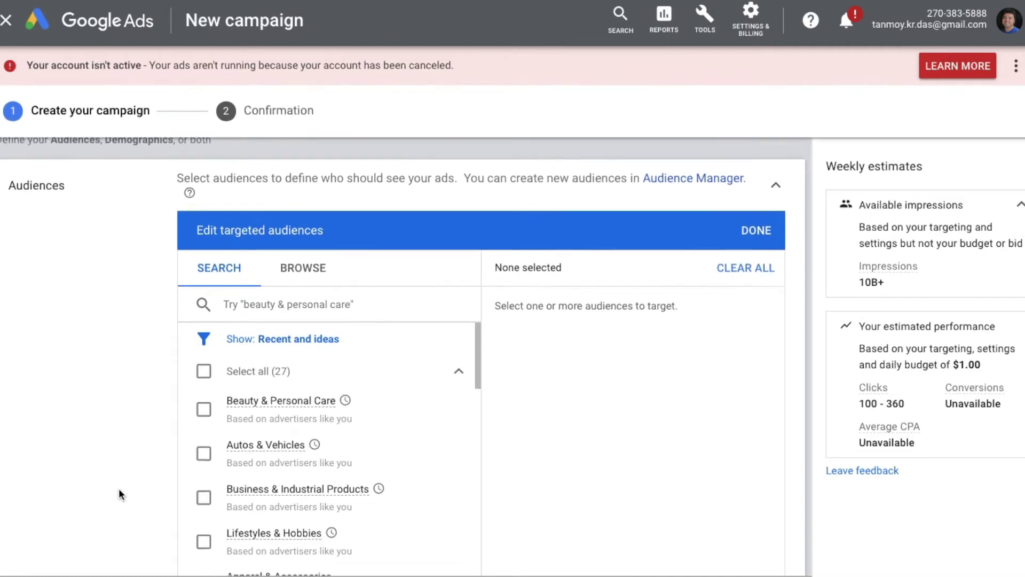
left_click(317, 252)
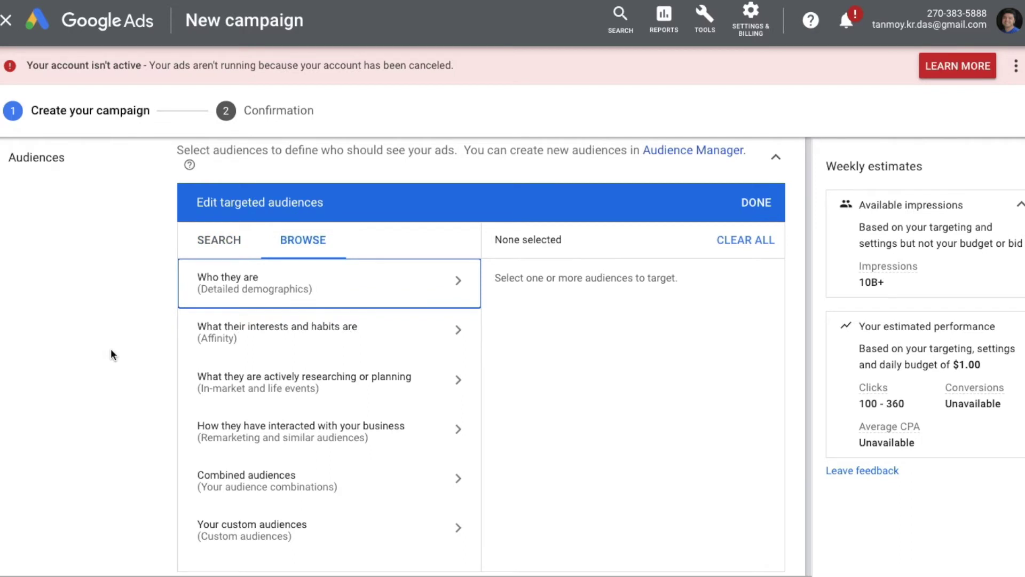
scroll(110, 348, "down", 1)
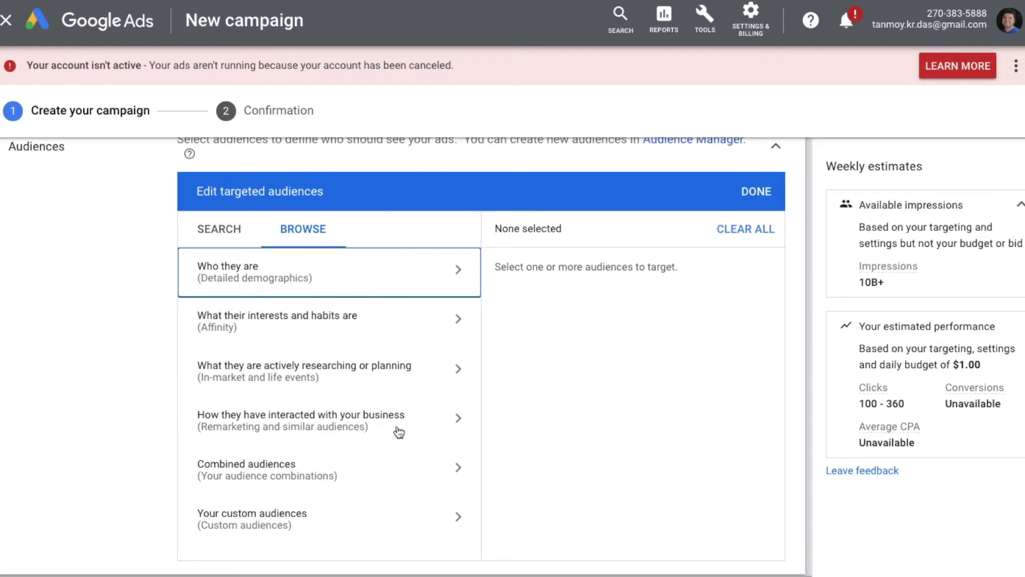
left_click(432, 432)
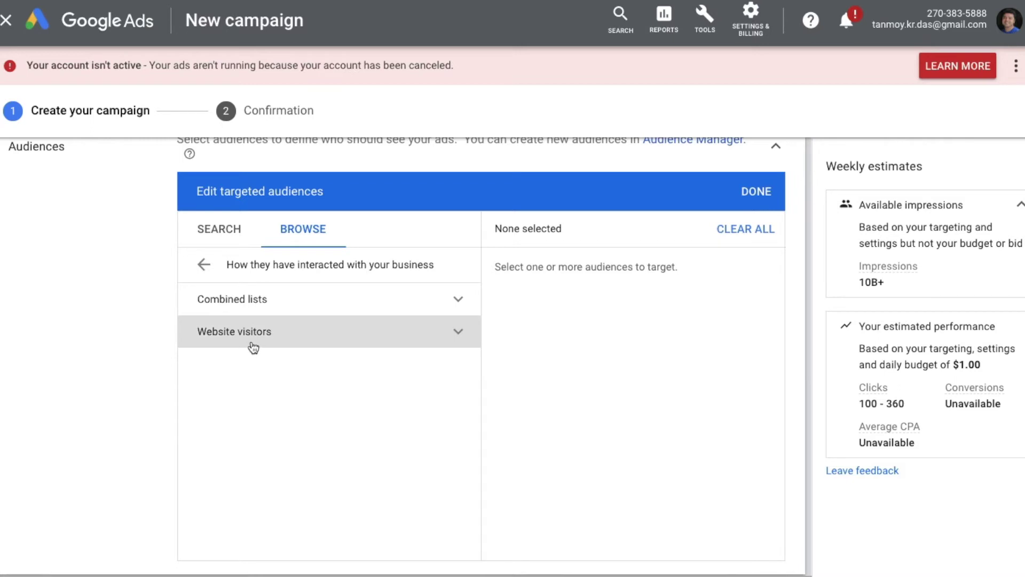
left_click(433, 334)
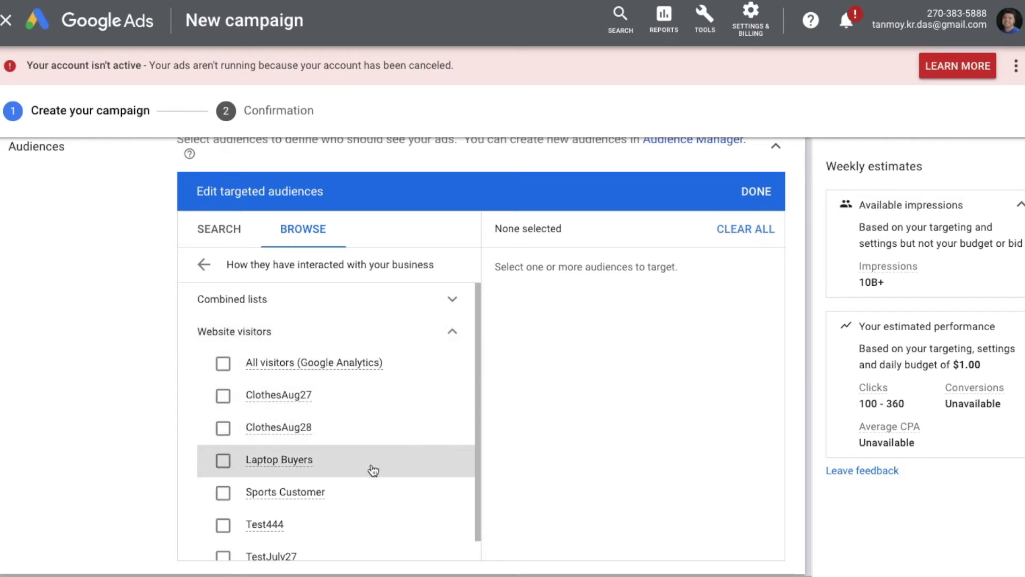
left_click(223, 460)
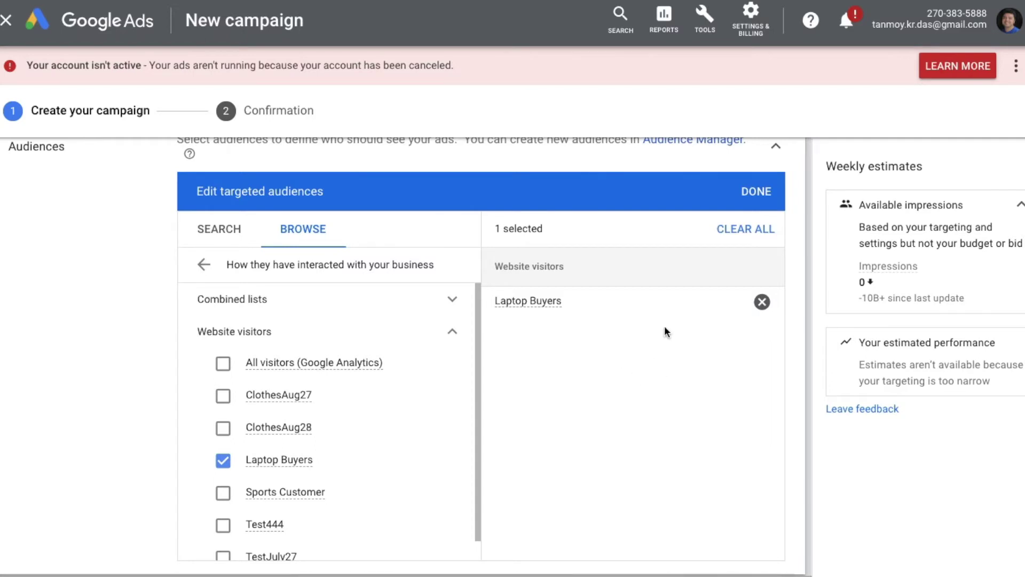
left_click(755, 197)
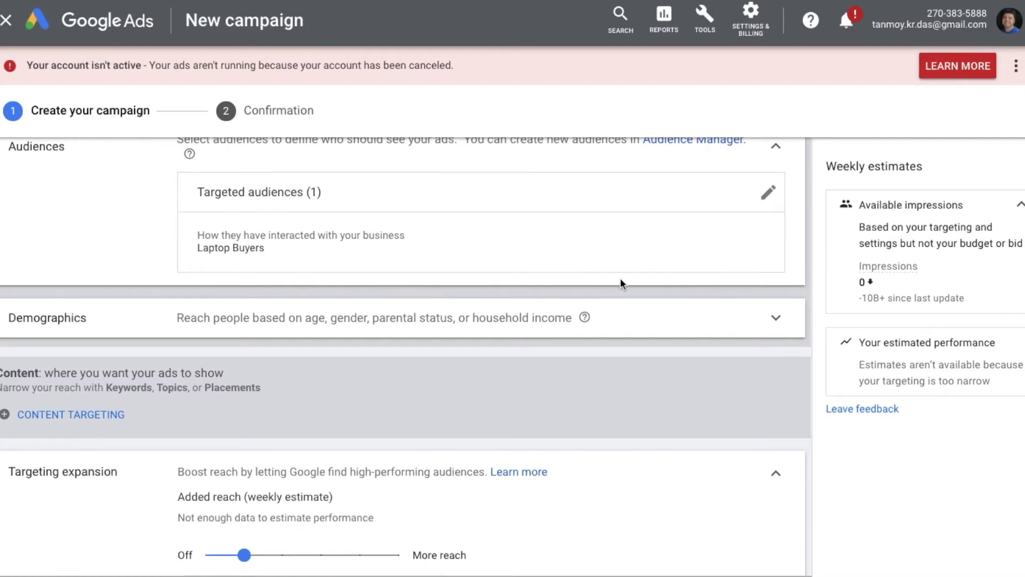
scroll(650, 399, "down", 2)
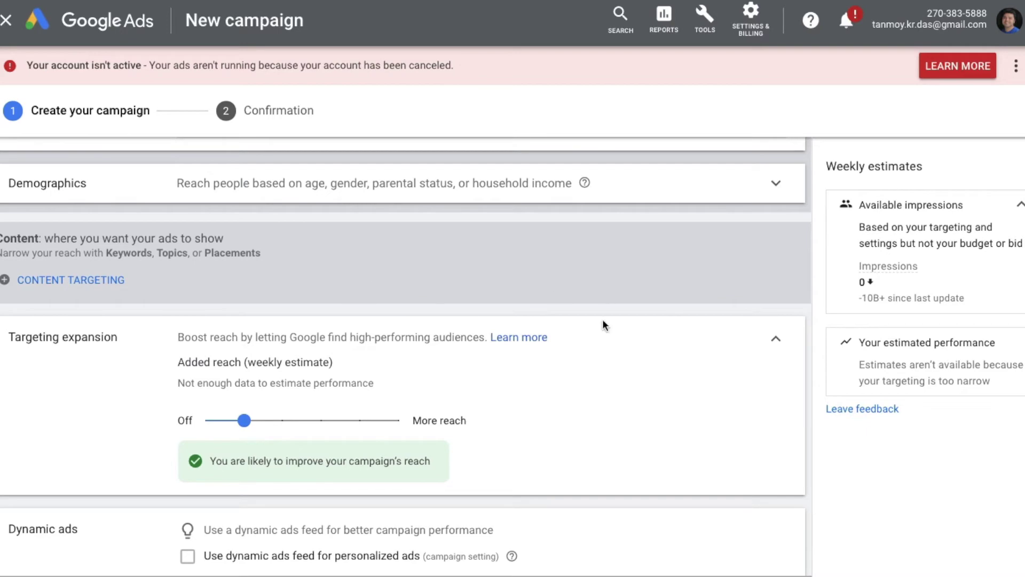
scroll(595, 413, "down", 10)
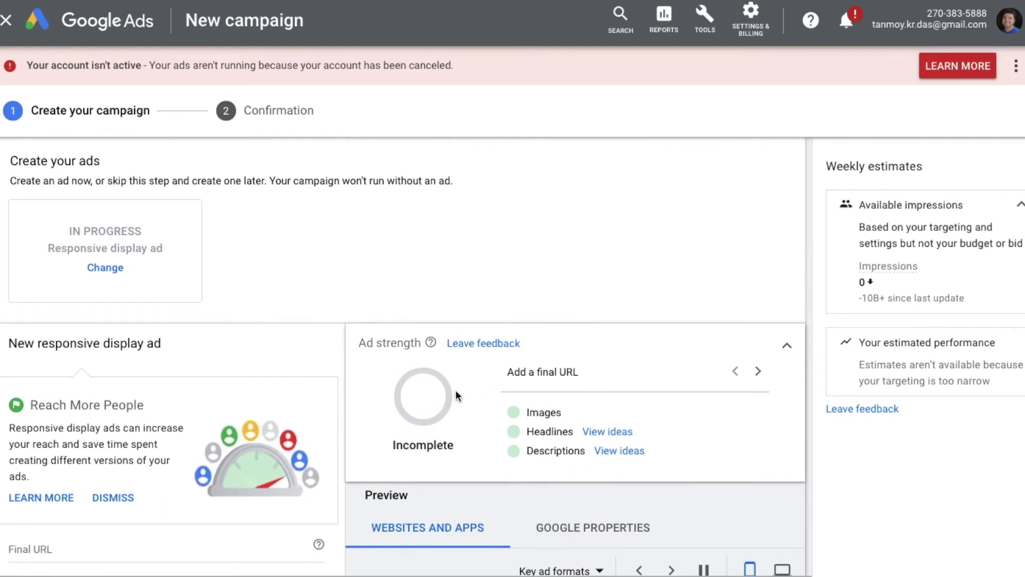
scroll(348, 451, "down", 4)
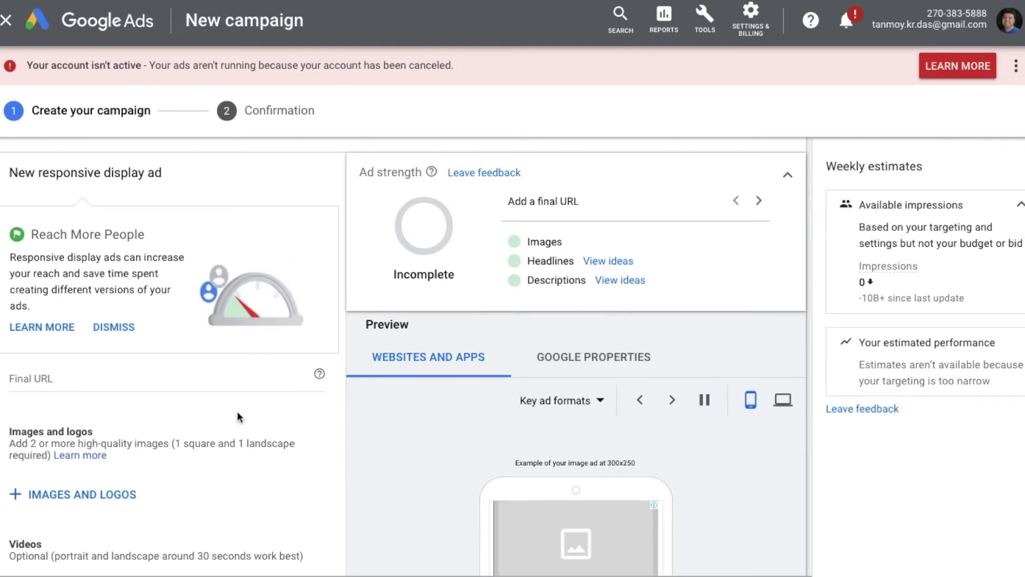
left_click(98, 381)
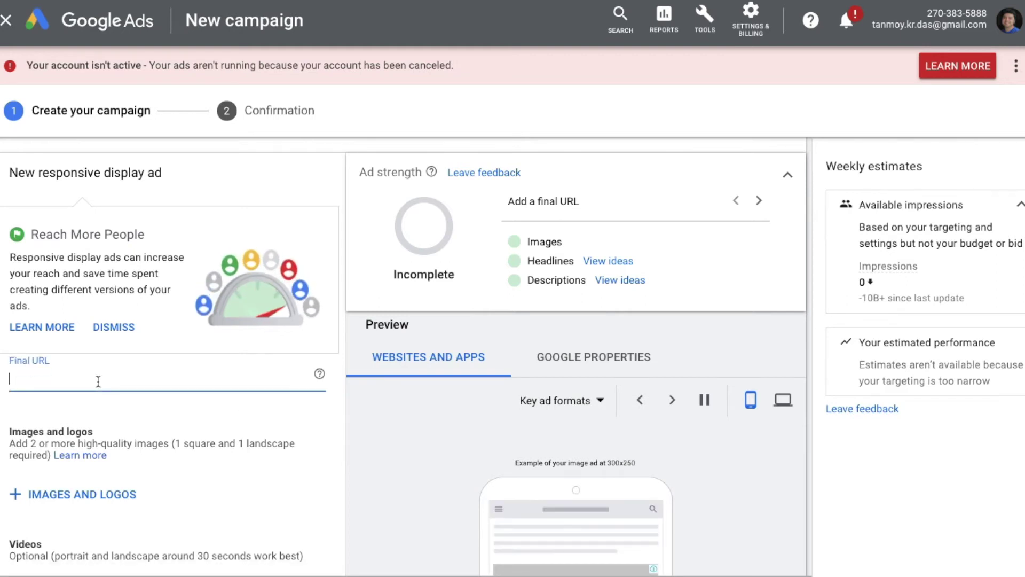
type("www")
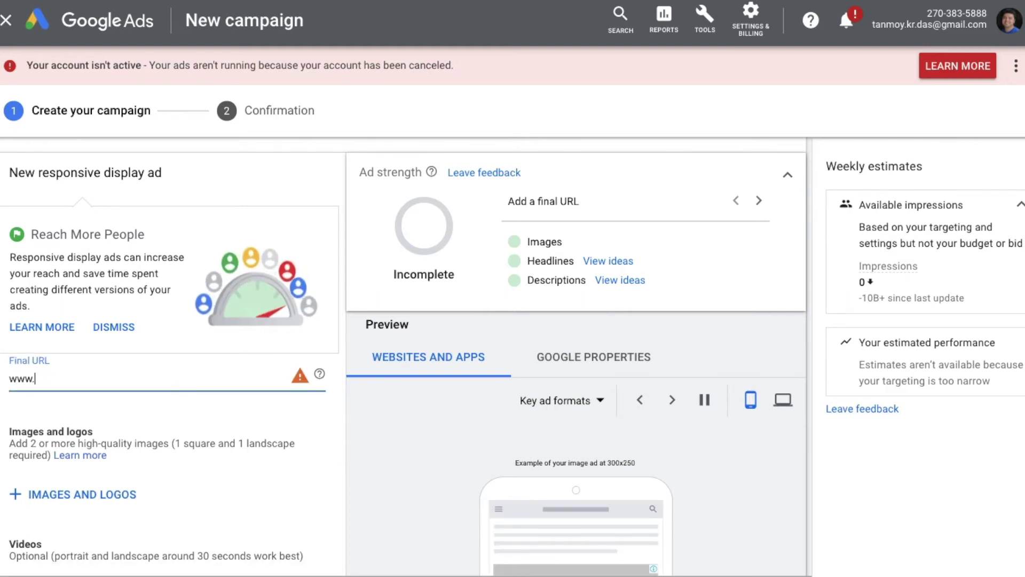
type(".indiabusinesstoday.in")
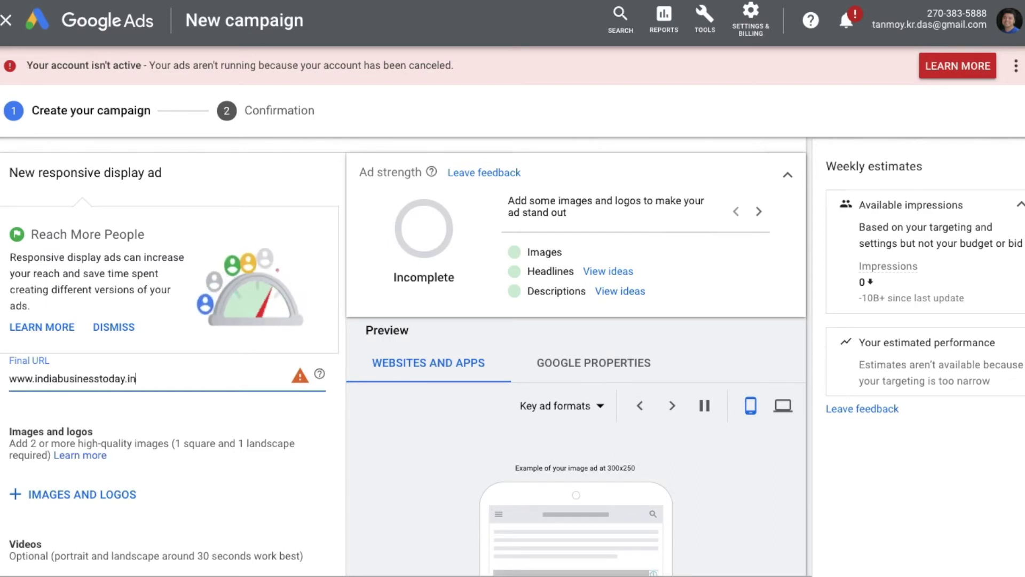
- Copy the final URL and search the website's linked Facebook page indiabt for ad images
left_click_drag(149, 382, 5, 382)
key("ctrl+c")
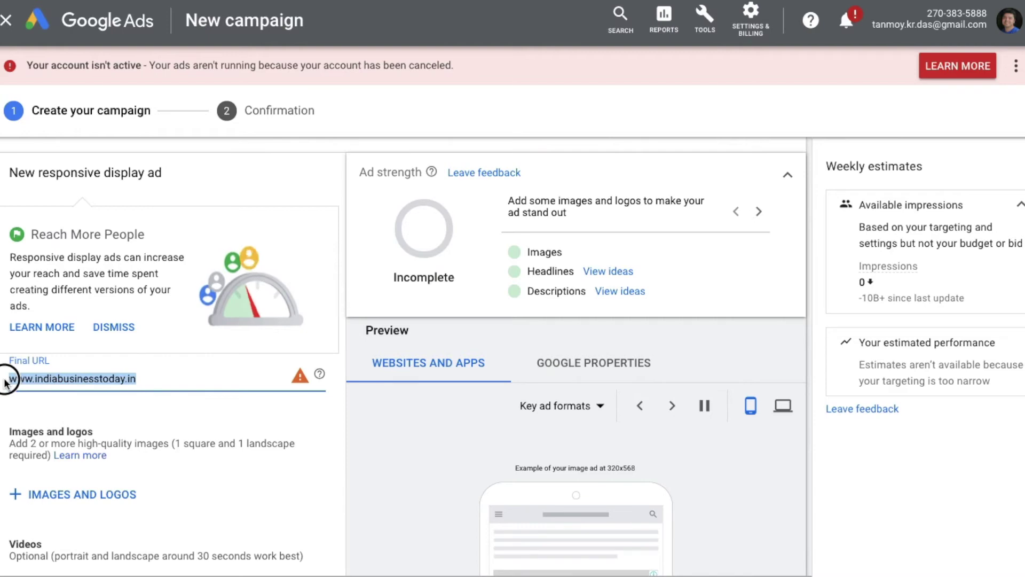
left_click(70, 494)
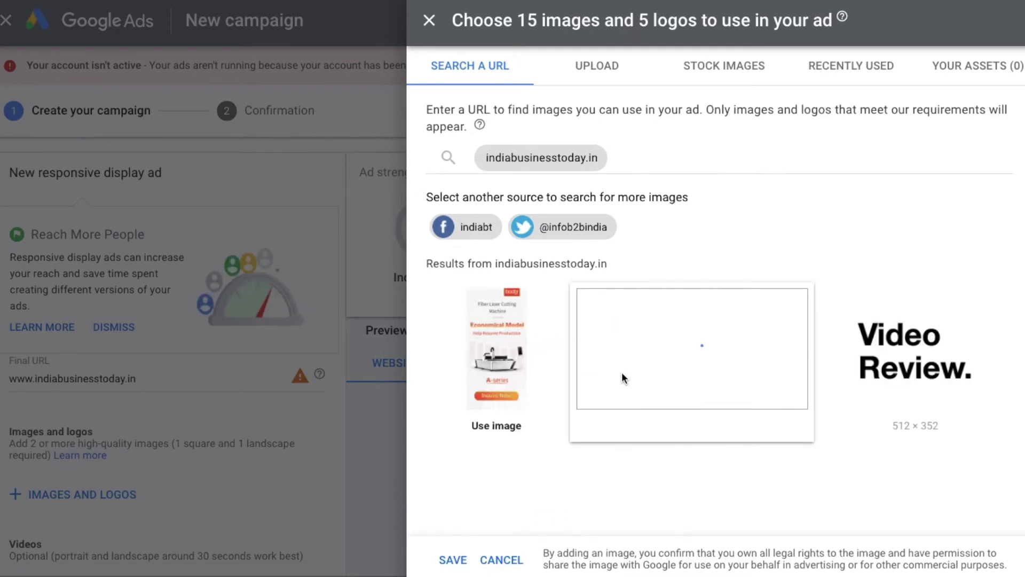
left_click(471, 231)
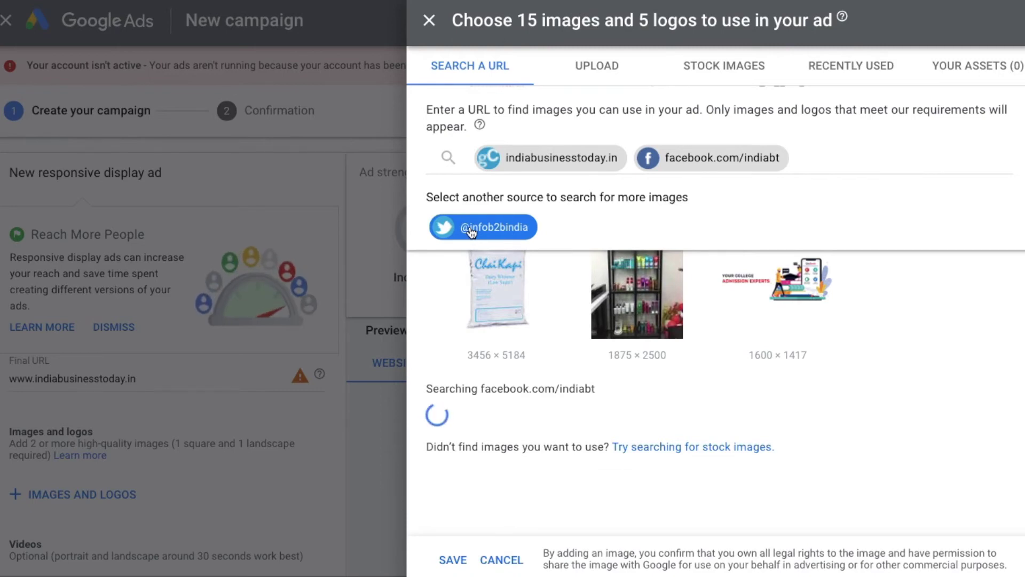
left_click(746, 79)
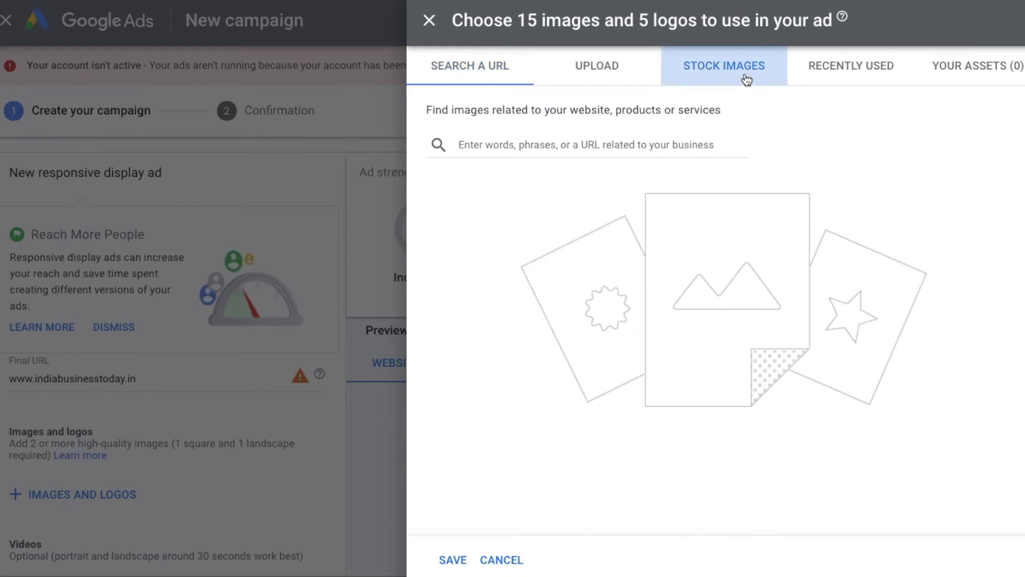
left_click(560, 145)
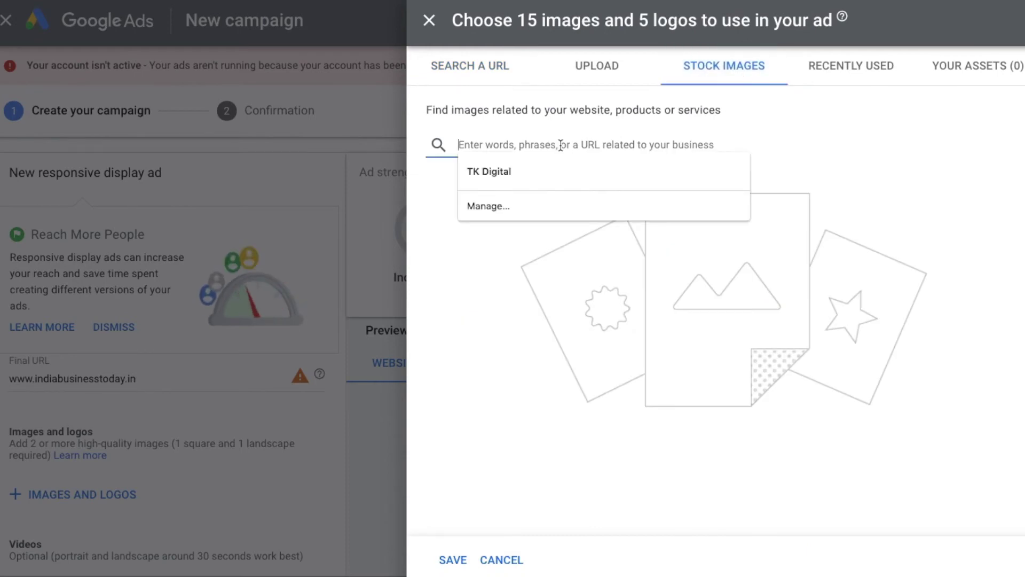
key("ctrl+v")
key("Return")
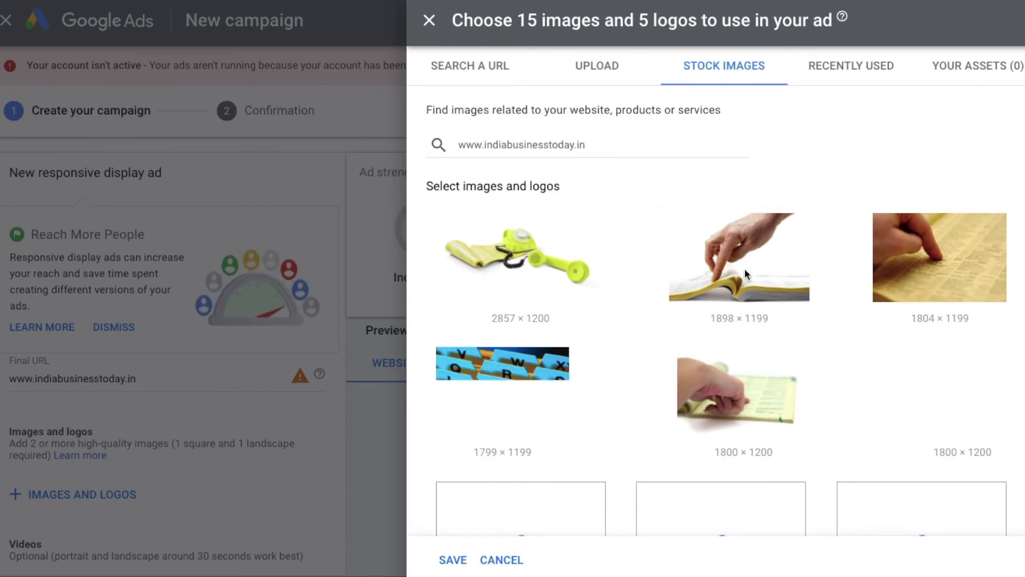
- Add the stock image of a hand pointing at an open book in 1.91:1 and 1:1 ratios and save the selection
left_click(745, 268)
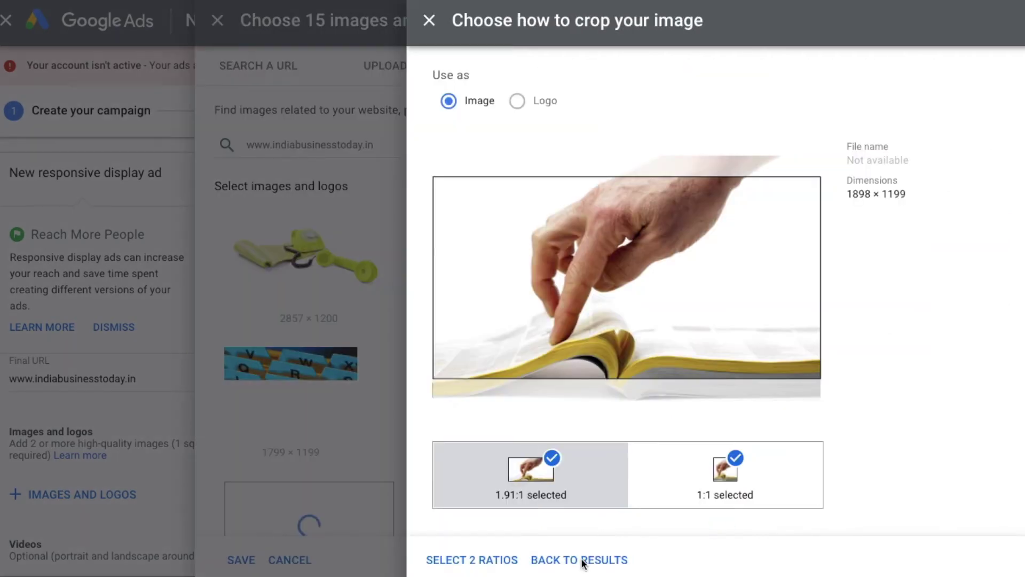
left_click(482, 566)
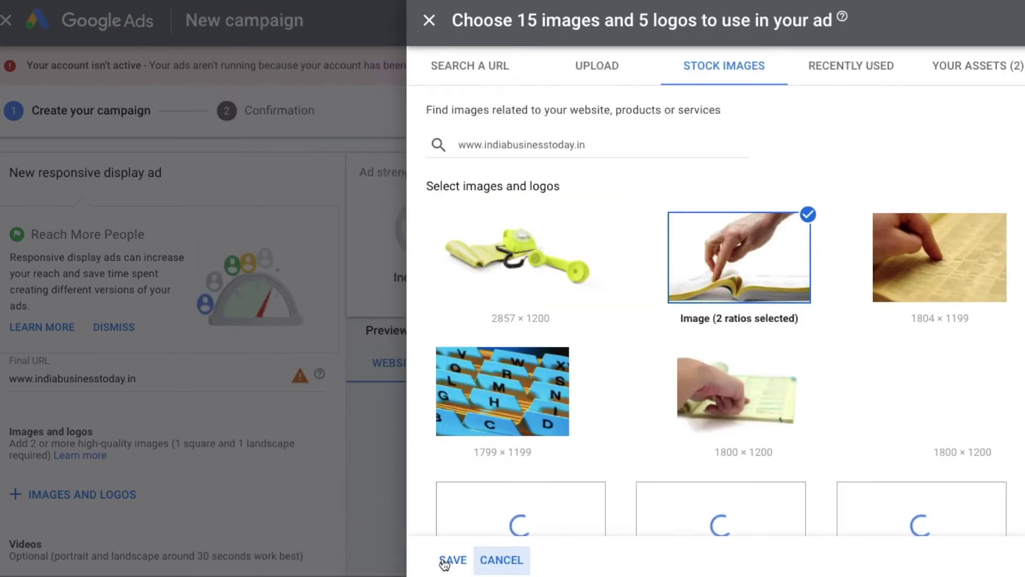
left_click(454, 561)
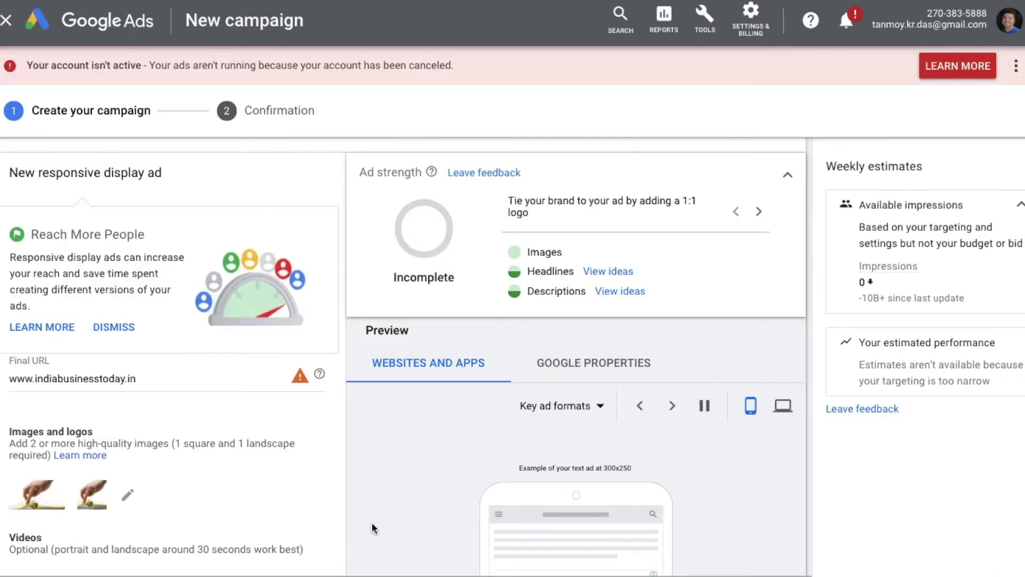
- Add the suggested headlines Online B2B Coaching Service and Business Directory to the ad
scroll(371, 527, "down", 4)
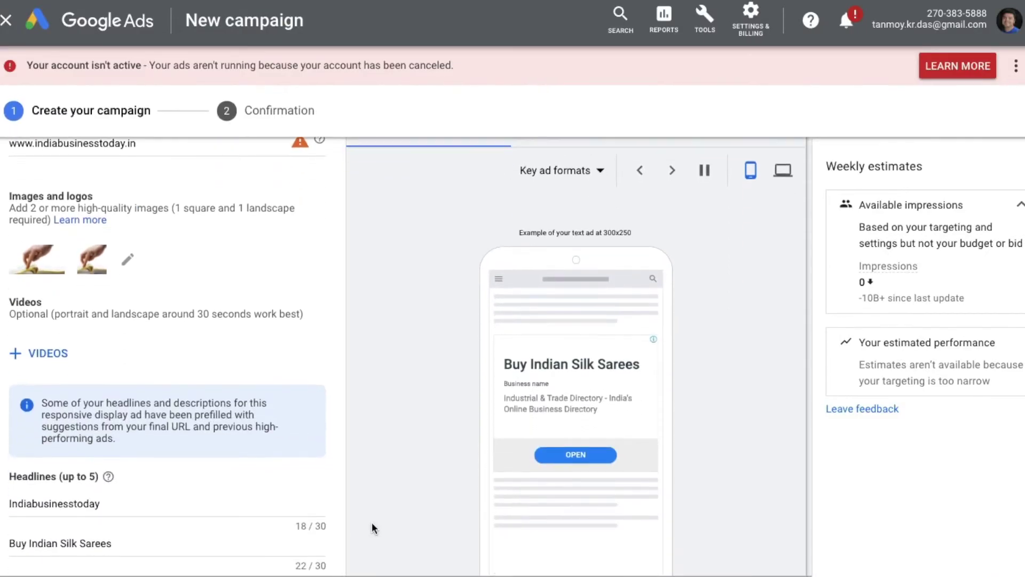
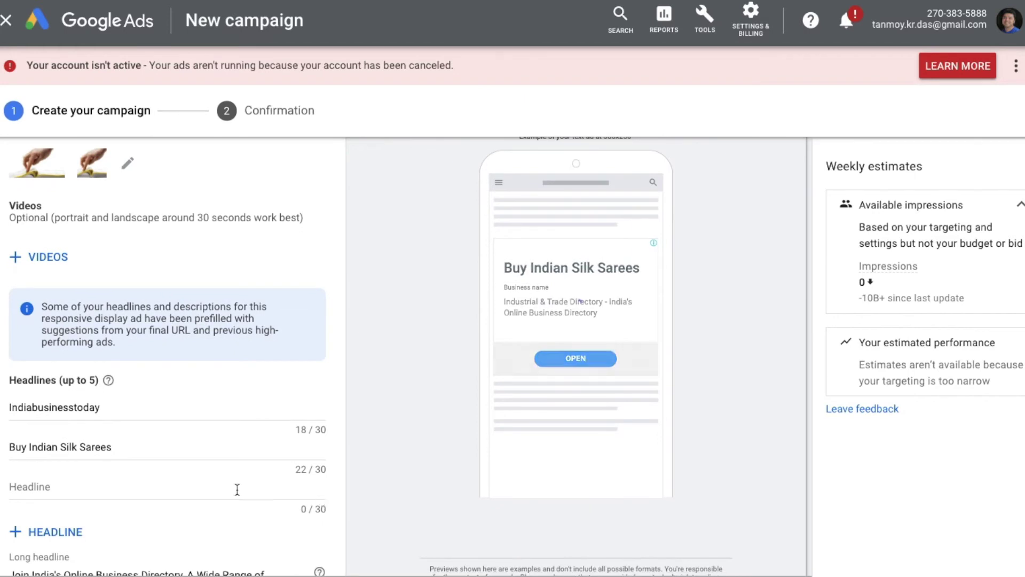
left_click(131, 489)
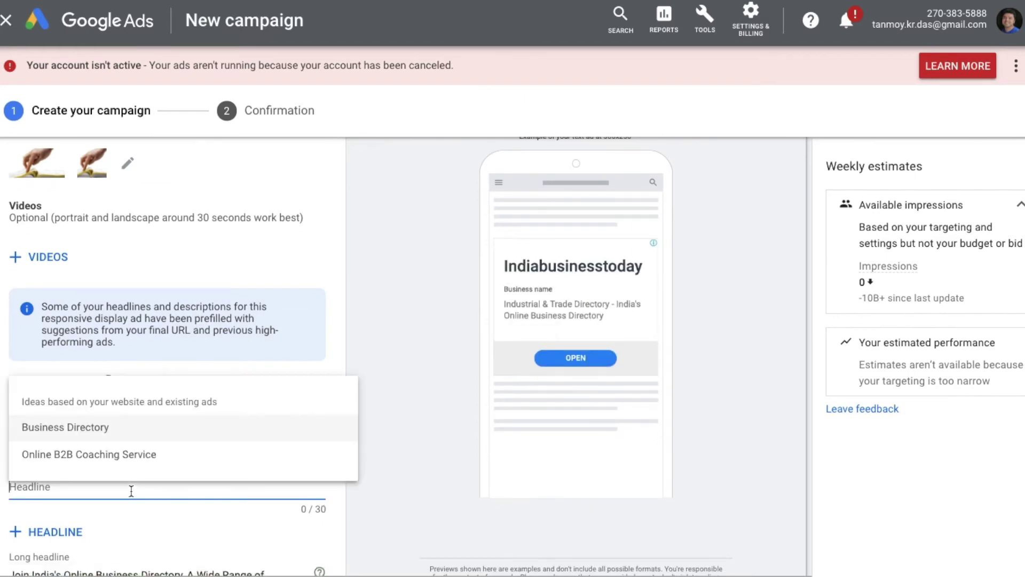
left_click(130, 454)
left_click(98, 522)
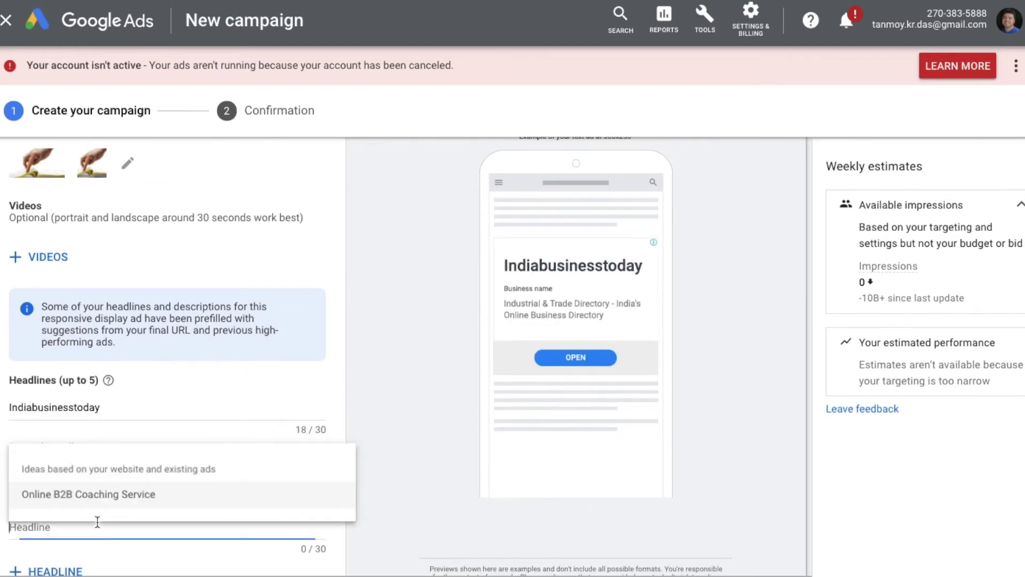
left_click(94, 501)
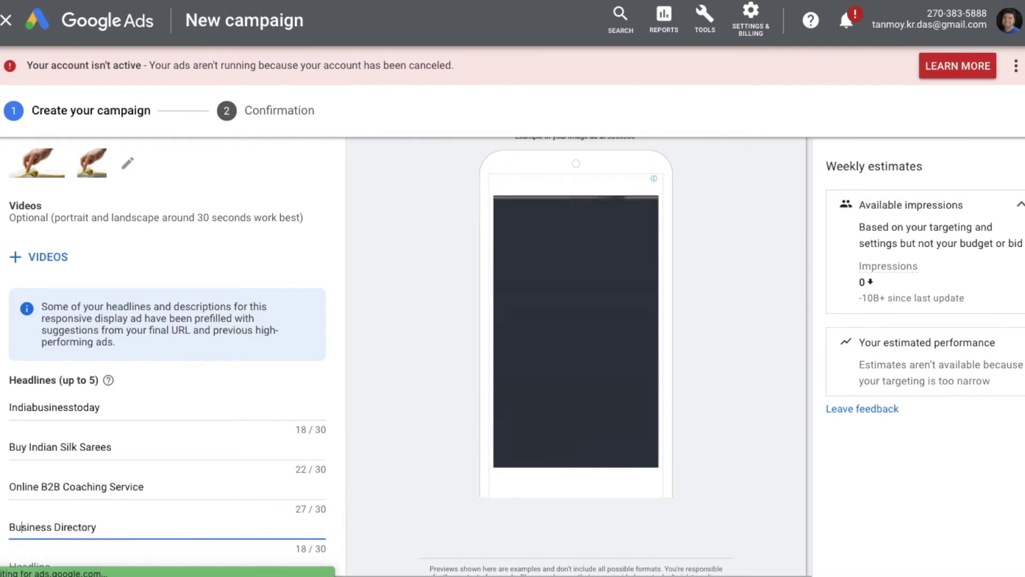
- Change the fourth headline to Best Business Directory and add Online Business Directory as the fifth headline
left_click(9, 527)
type("Best")
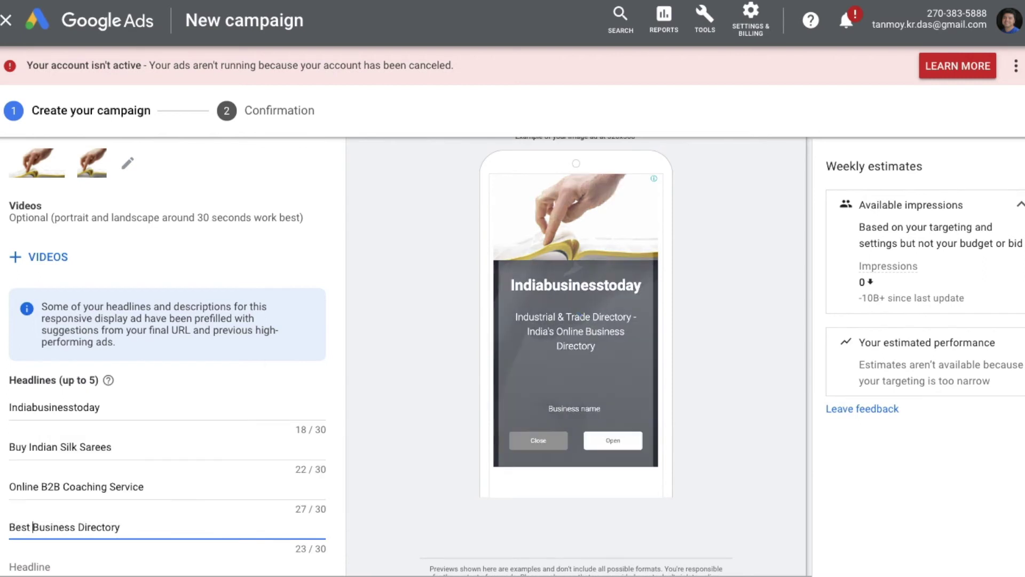
scroll(401, 494, "down", 1)
scroll(400, 496, "down", 2)
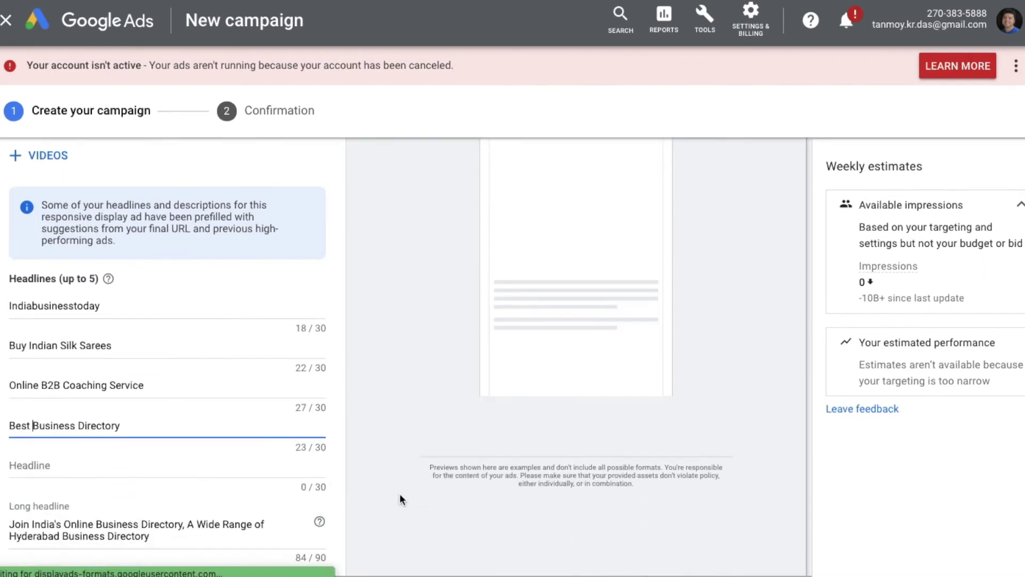
scroll(401, 496, "down", 1)
left_click(121, 422)
type("O")
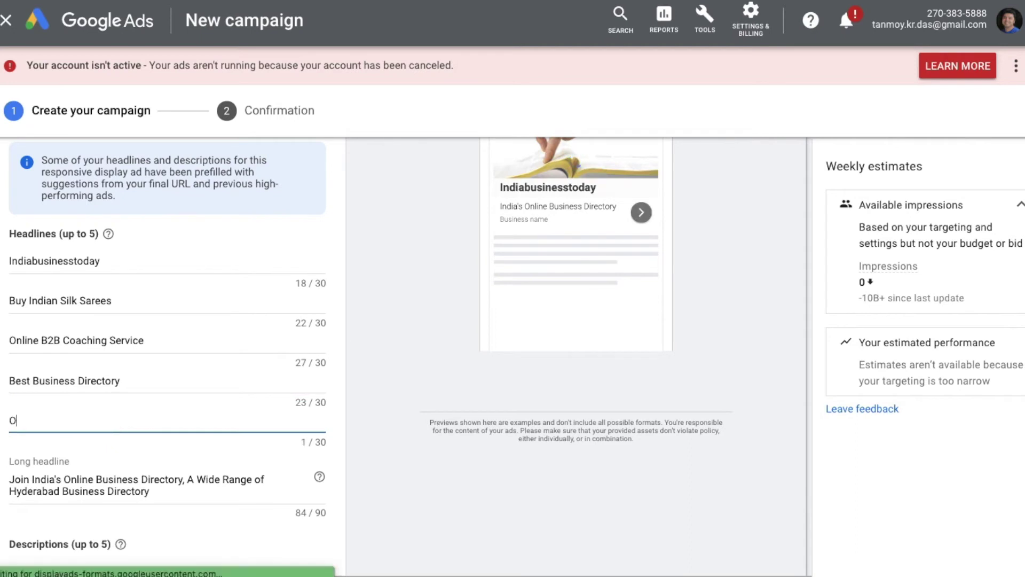
type("nline Busines")
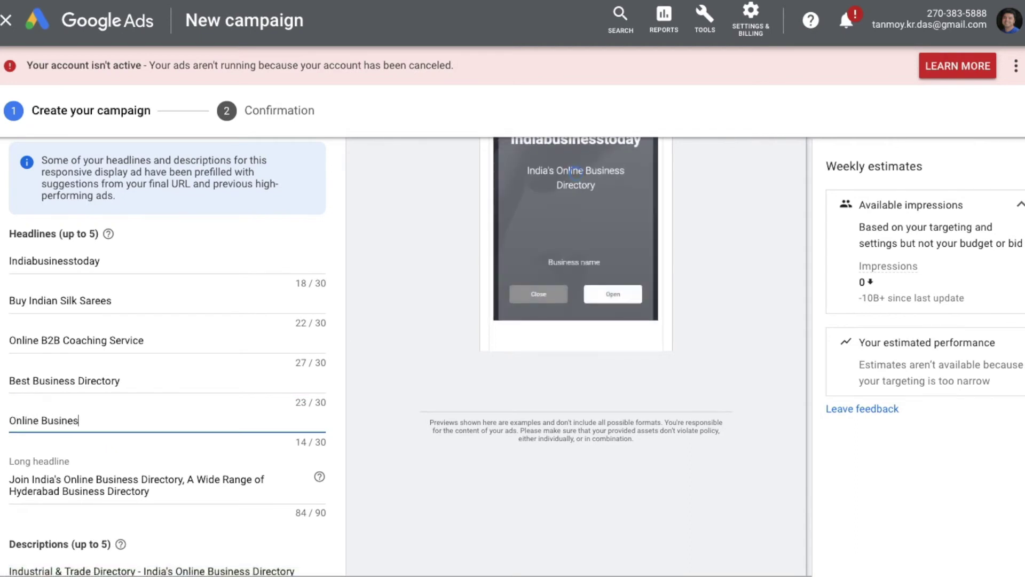
type("s Directory")
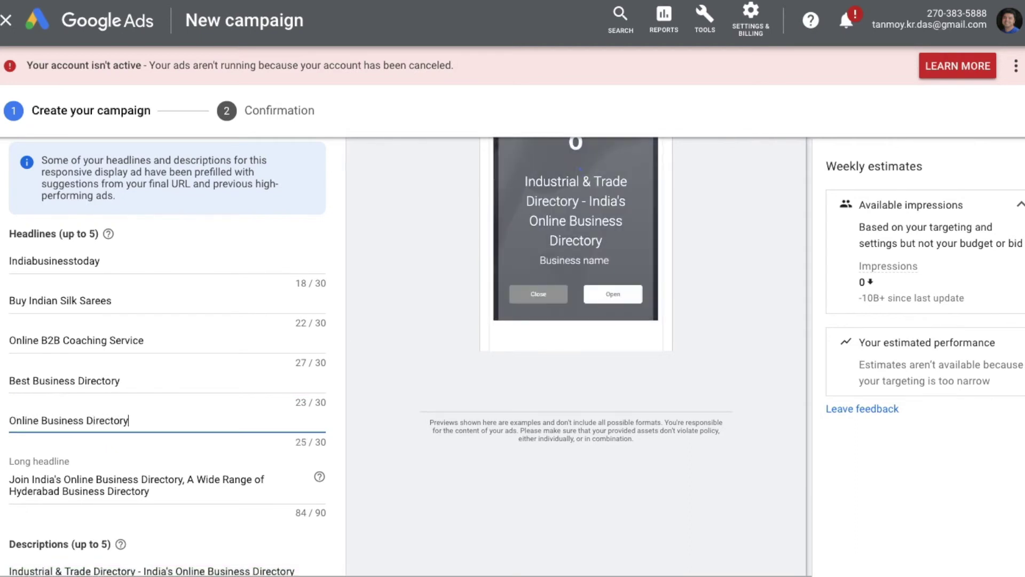
- Add a third ad description reading "Best Deals For Everyone."
scroll(167, 510, "down", 2)
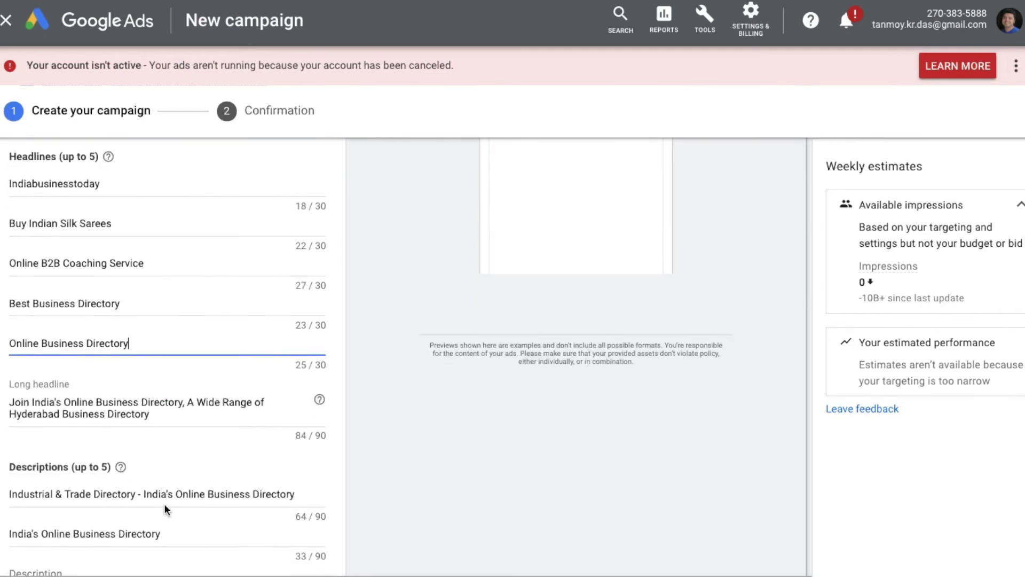
scroll(202, 457, "down", 1)
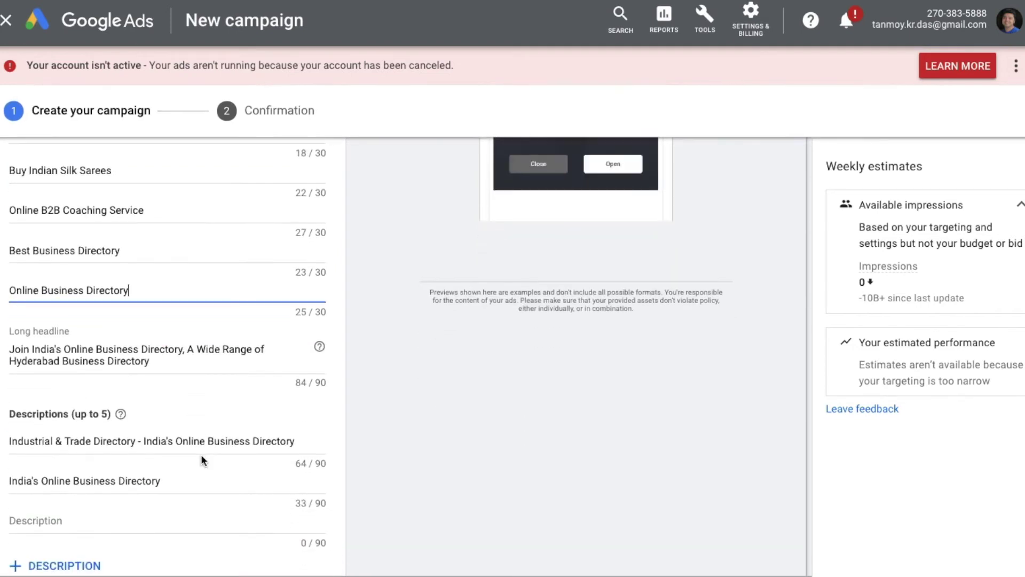
left_click(81, 516)
type("Best ")
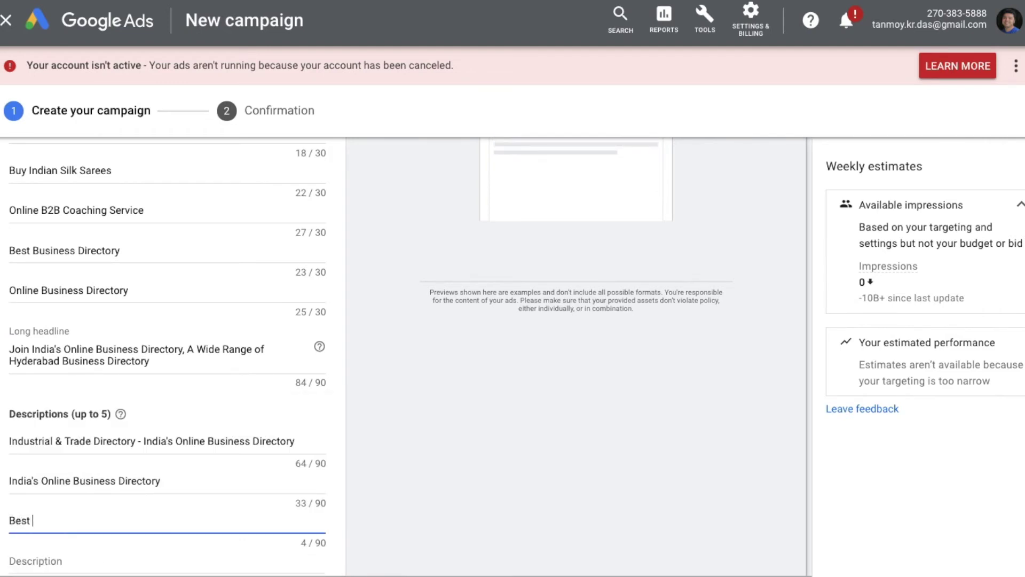
type("Deals For Every")
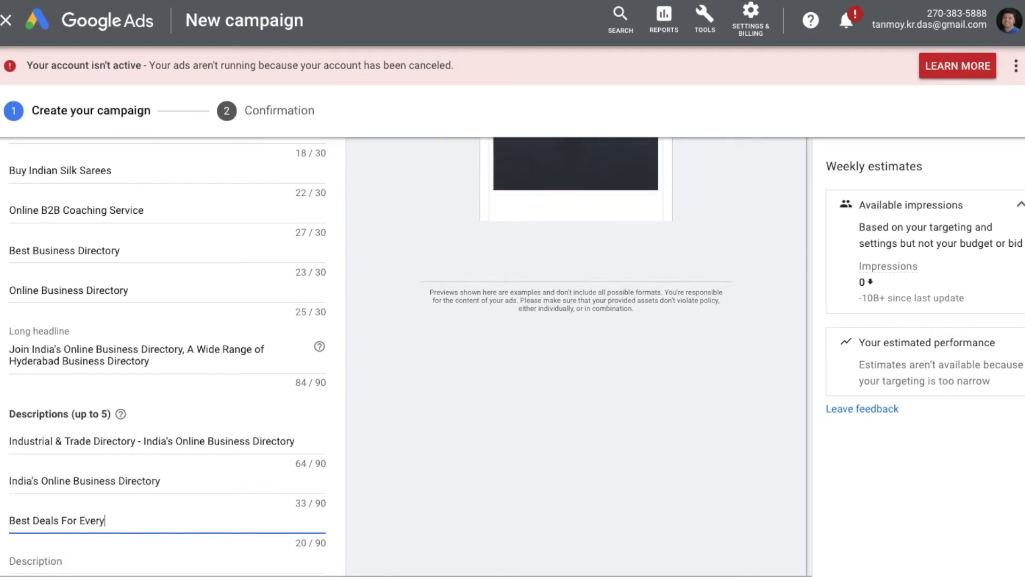
type("one.")
- Set the ad's business name to India Business Today and review the ad's content and preview
scroll(444, 439, "down", 2)
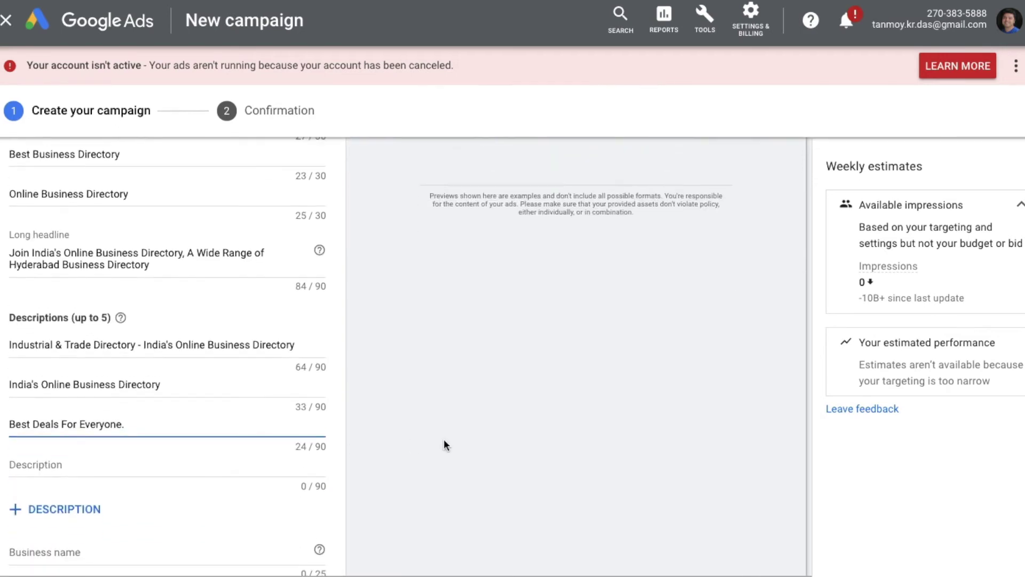
scroll(444, 439, "down", 1)
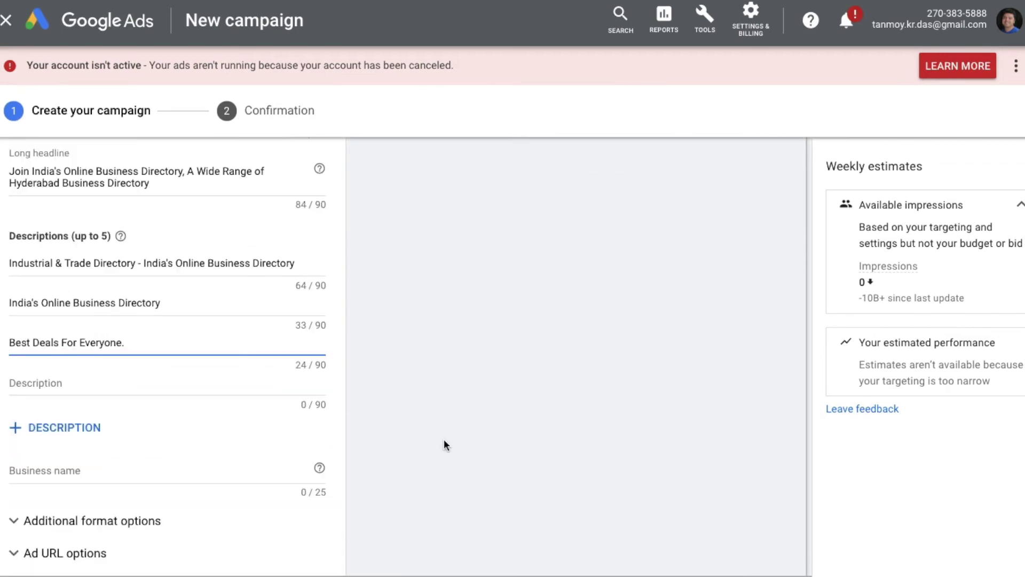
left_click(77, 475)
type("India")
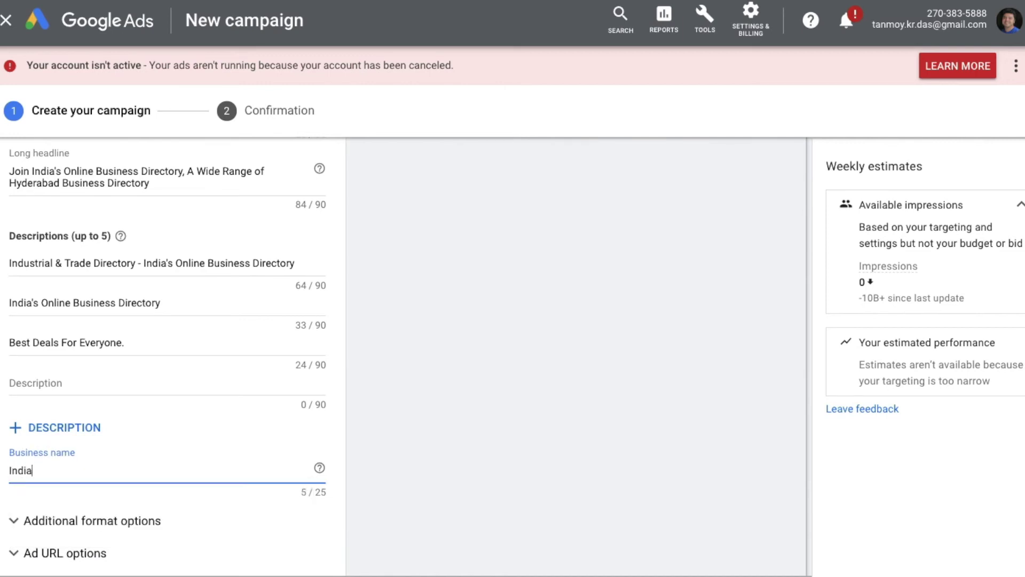
type(" Business Today")
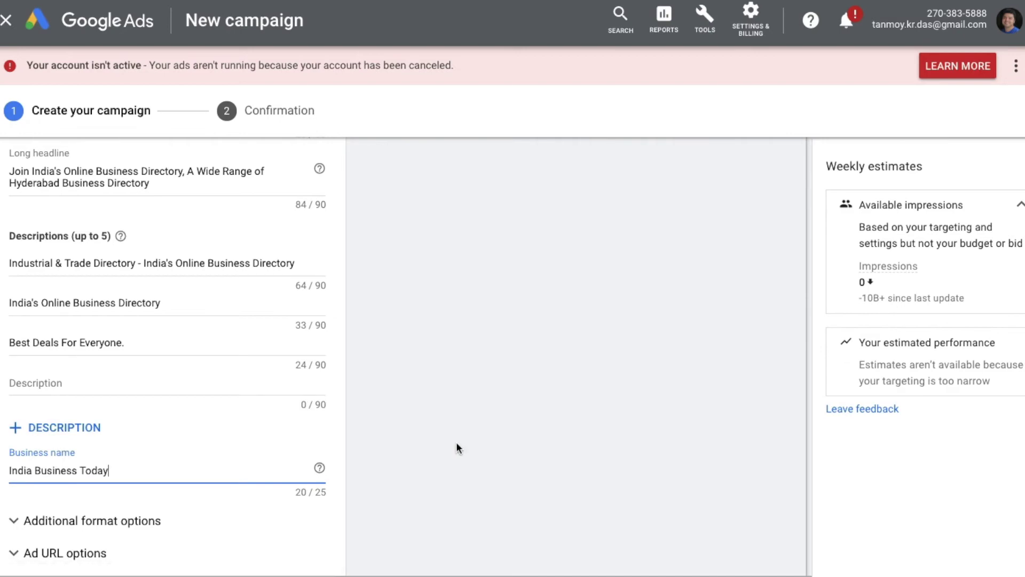
scroll(456, 447, "down", 3)
scroll(456, 448, "up", 4)
scroll(457, 447, "up", 5)
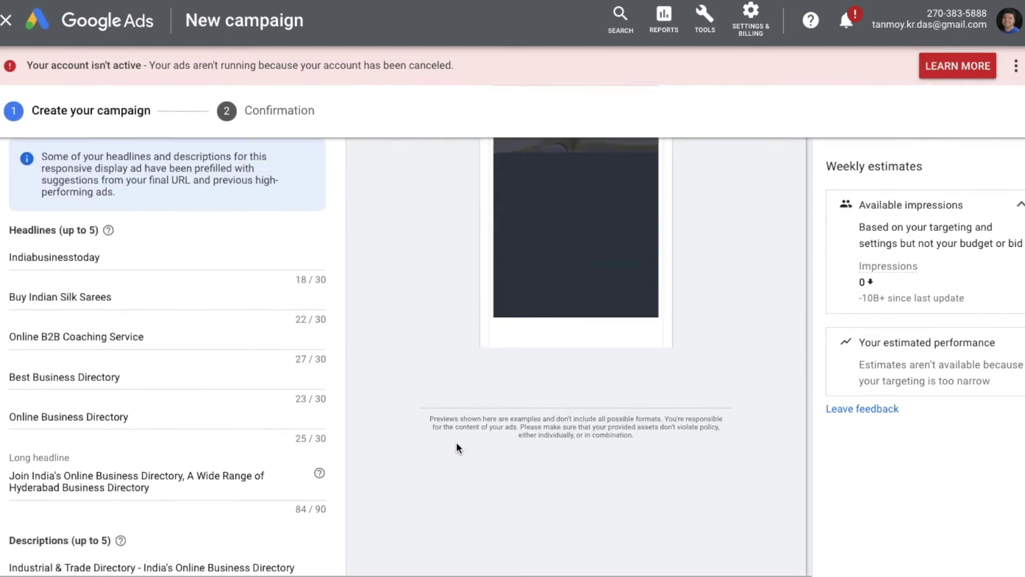
scroll(457, 446, "up", 1)
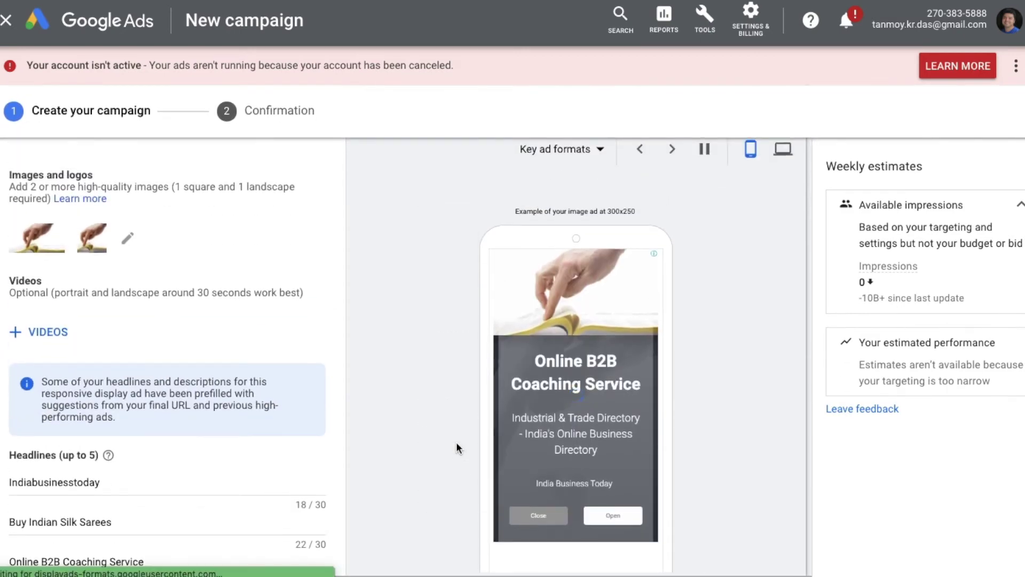
- Check the ad's desktop previews, then add the responsive display ad to the ad group and create the campaign
left_click(783, 159)
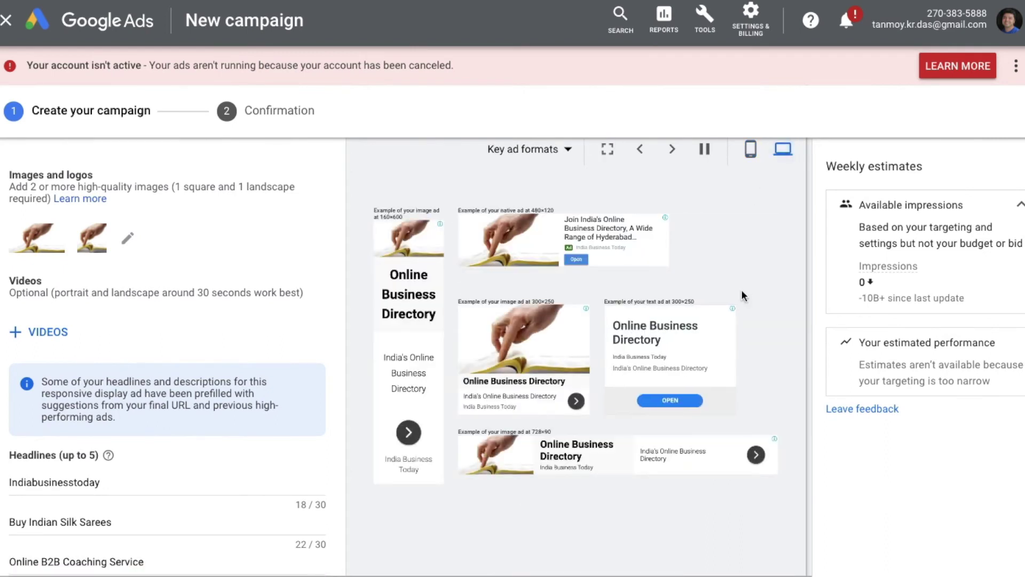
scroll(658, 384, "down", 4)
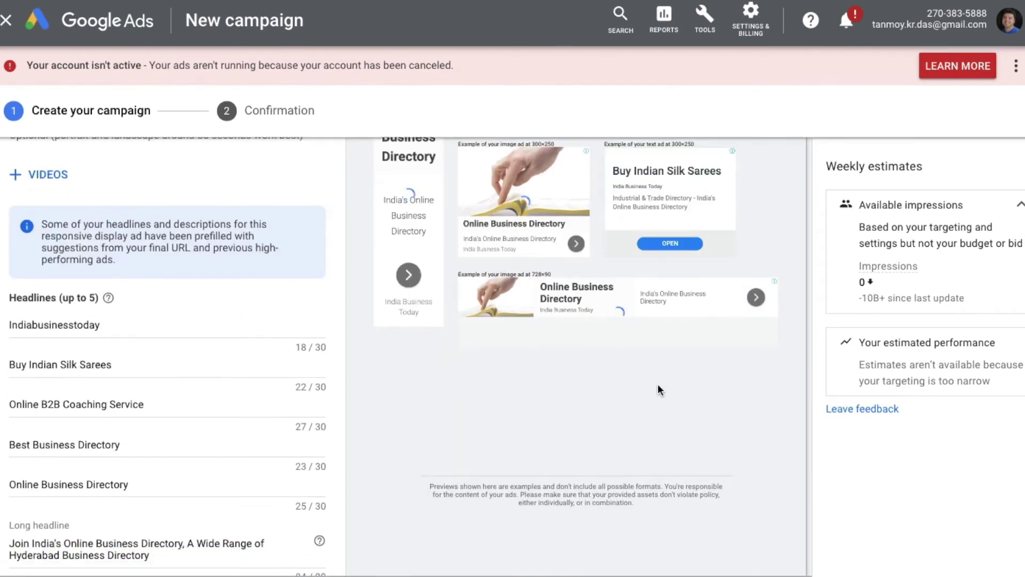
scroll(658, 384, "down", 7)
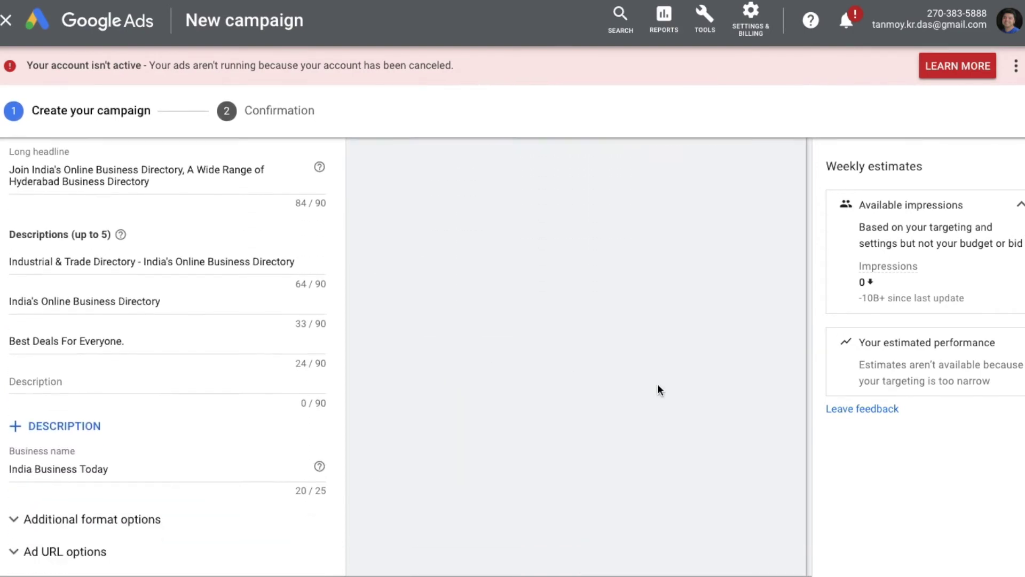
scroll(658, 385, "down", 2)
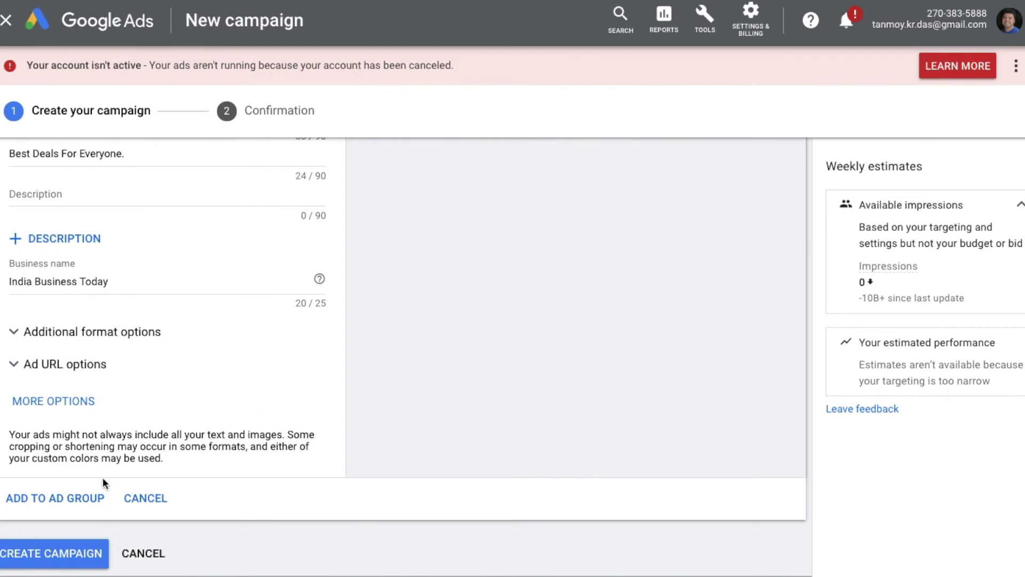
left_click(70, 498)
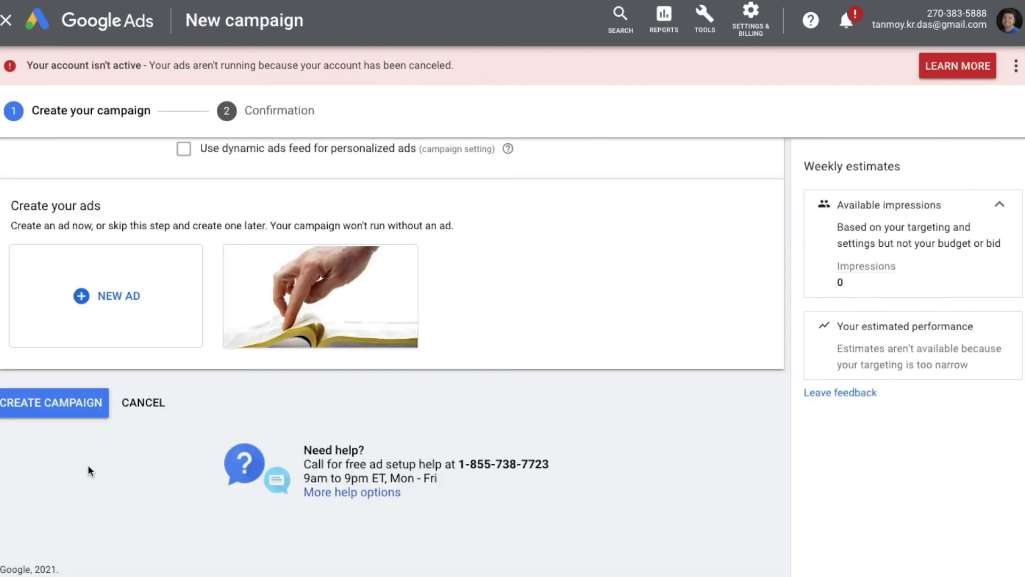
left_click(75, 411)
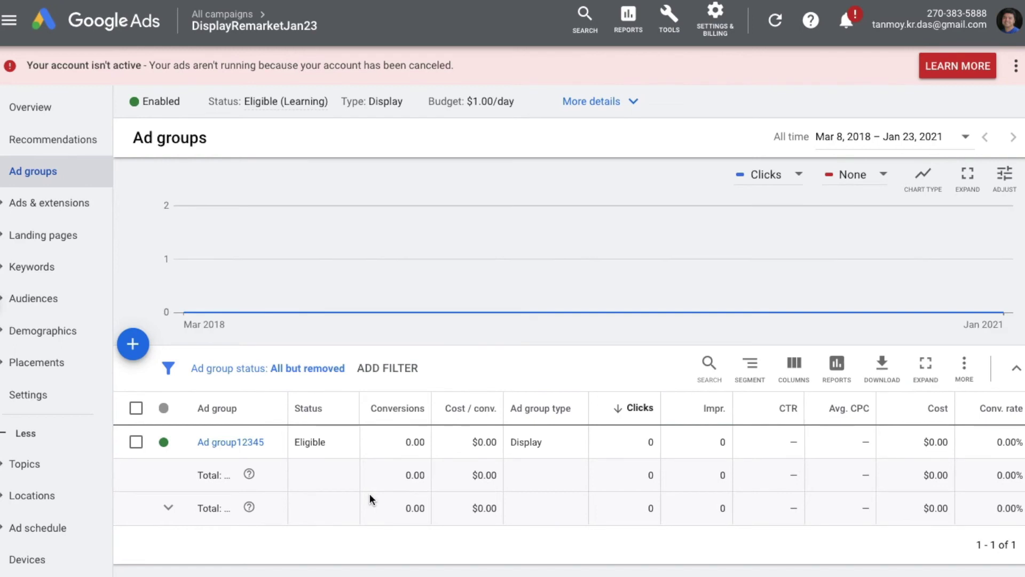
- Open Ad group12345 and inspect its ad's status and preview as well as the audience it targets
left_click(247, 445)
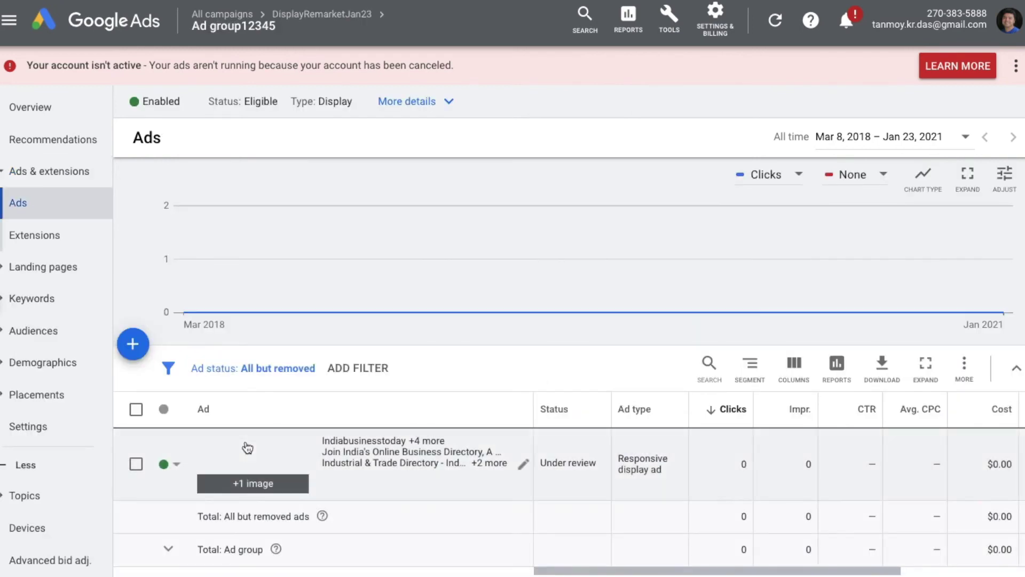
left_click_drag(541, 462, 599, 465)
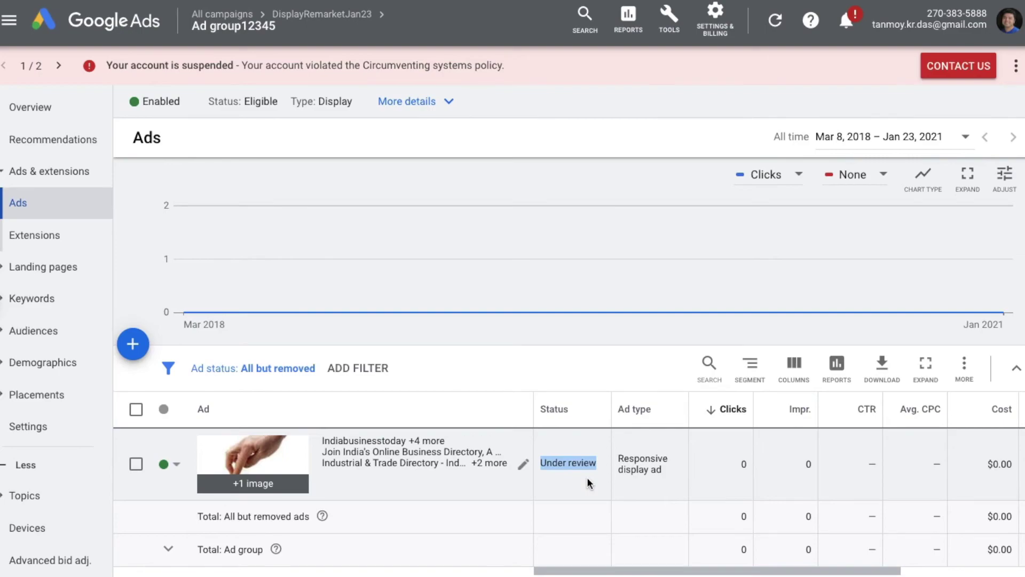
left_click(265, 445)
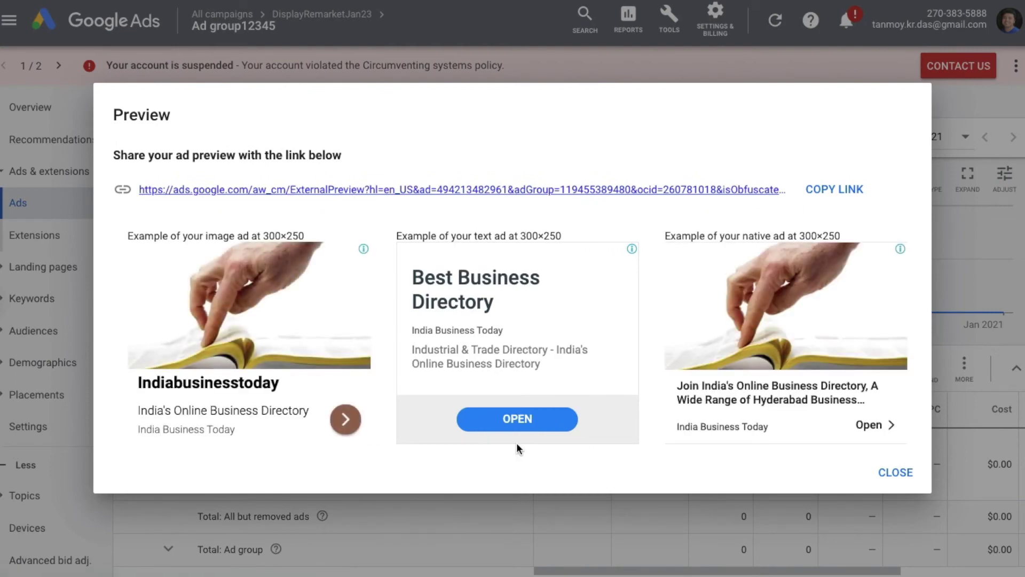
left_click(895, 472)
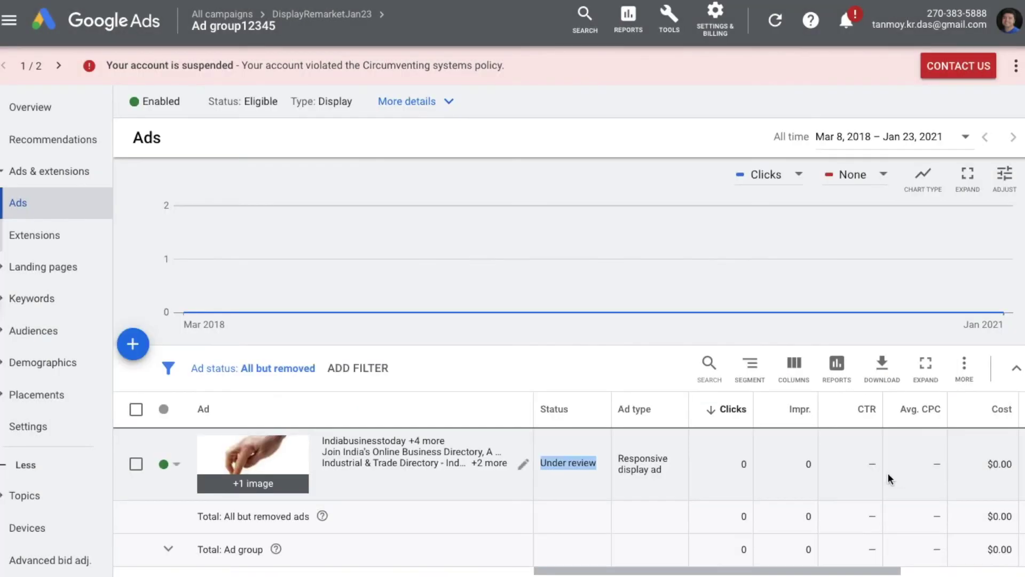
left_click(577, 497)
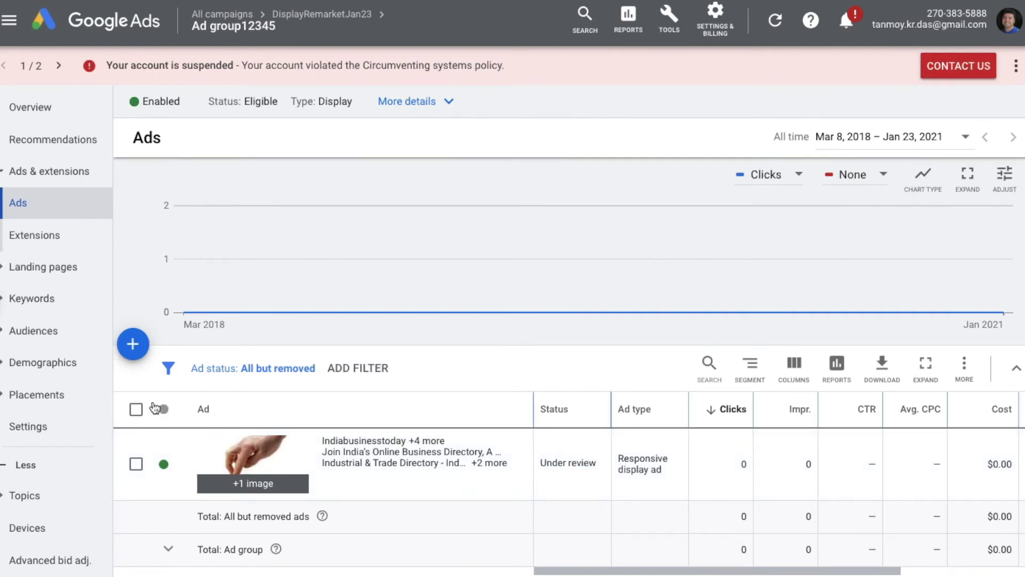
left_click(40, 343)
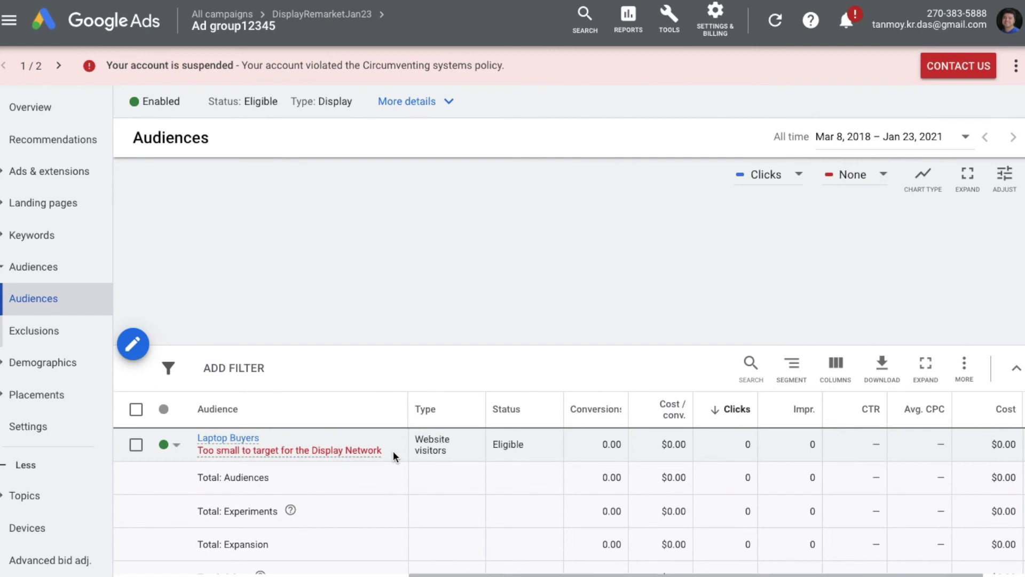
- Start another new campaign from the list of all campaigns, with the Sales goal and the Search campaign type
left_click(246, 15)
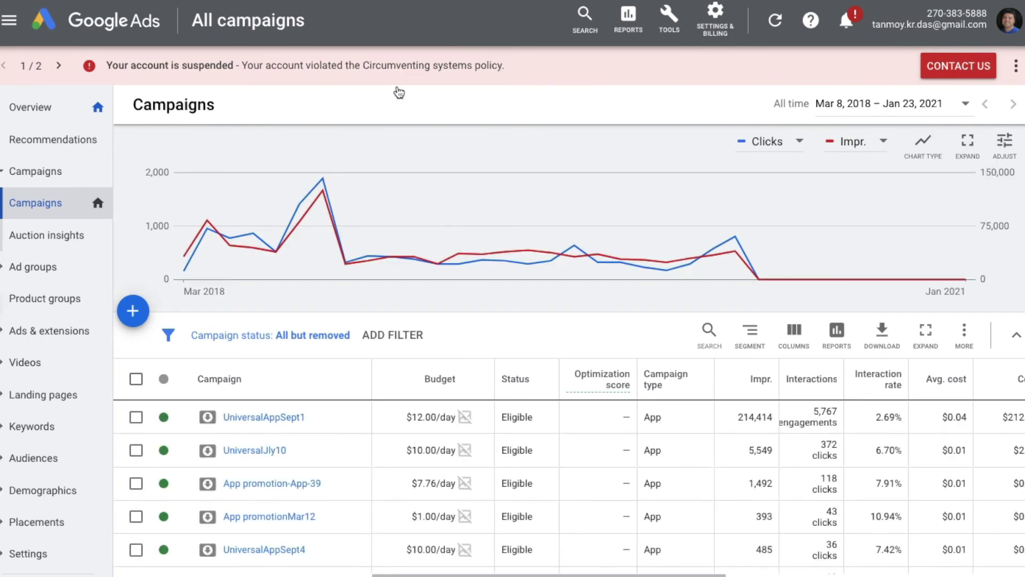
left_click(133, 316)
left_click(249, 379)
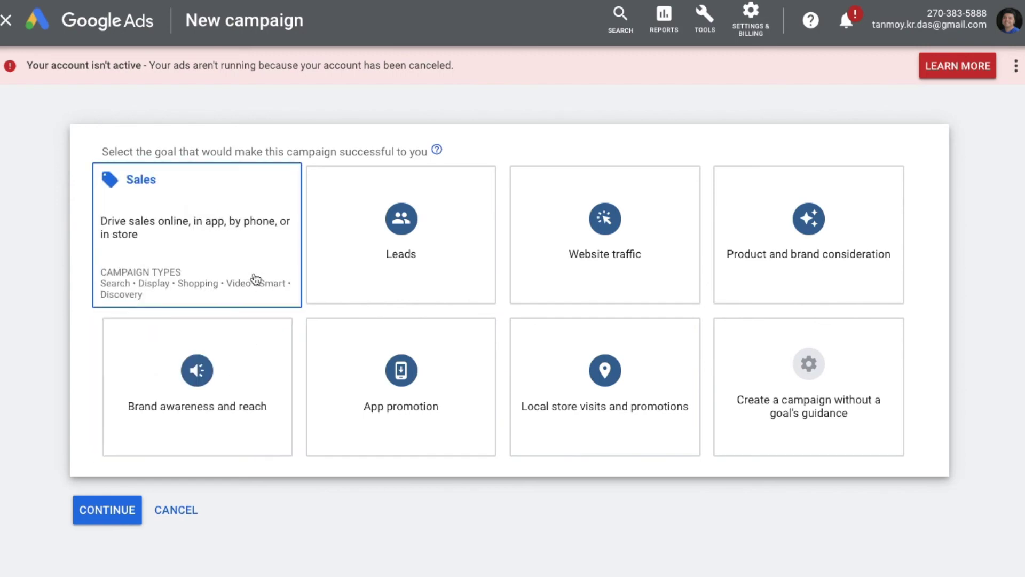
left_click(255, 261)
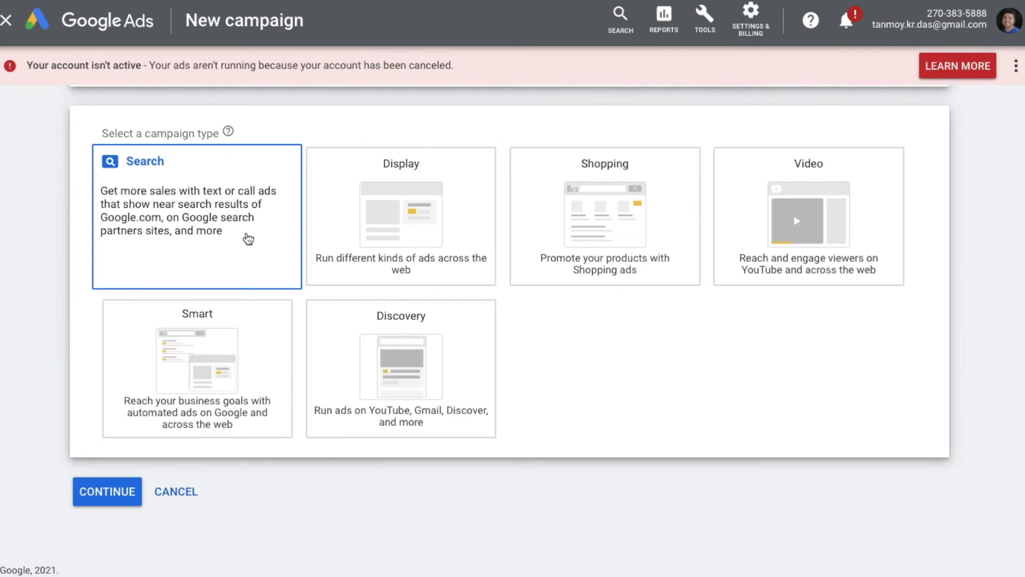
left_click(248, 238)
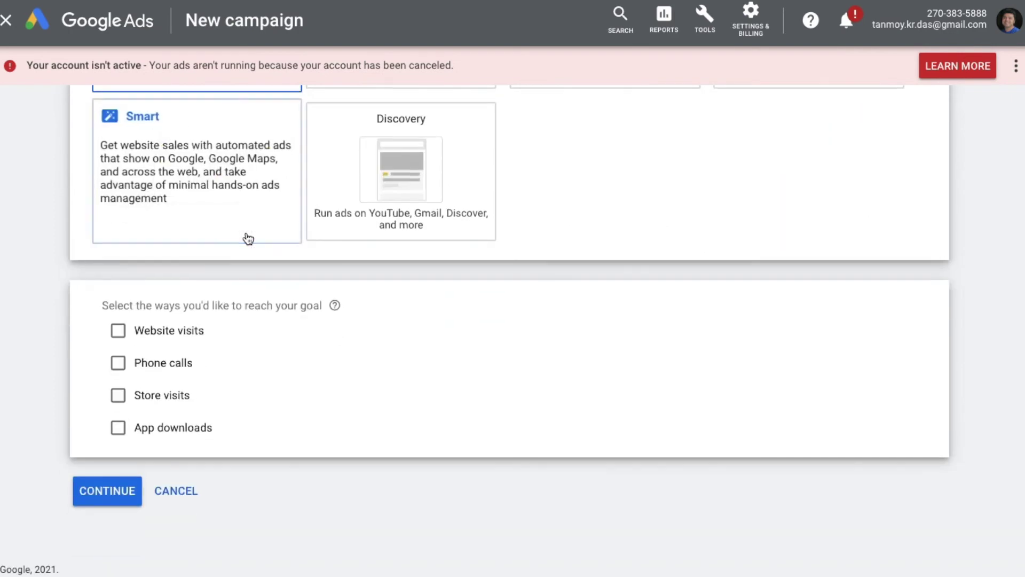
left_click(188, 331)
left_click(223, 365)
type("www.india")
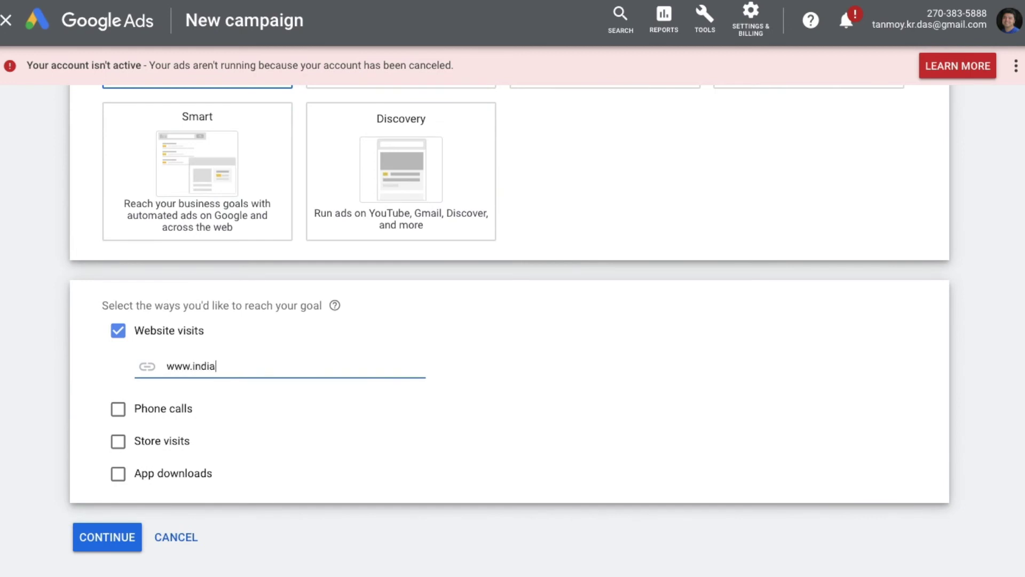
type("businesstoday.in")
left_click(107, 537)
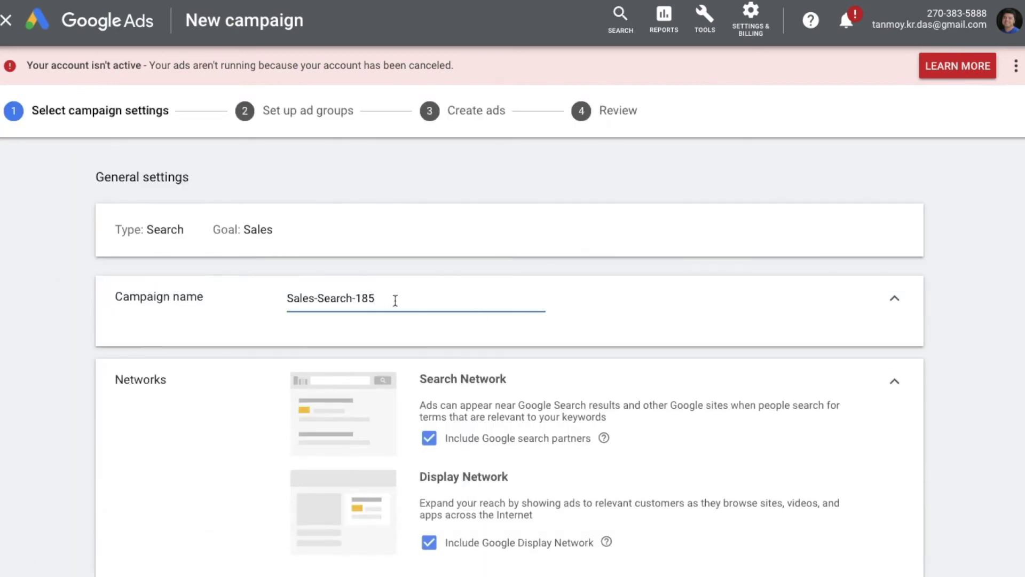
- Name the campaign SearchRemarketJan23 and exclude the Google Display Network from its networks
left_click_drag(394, 302, 277, 299)
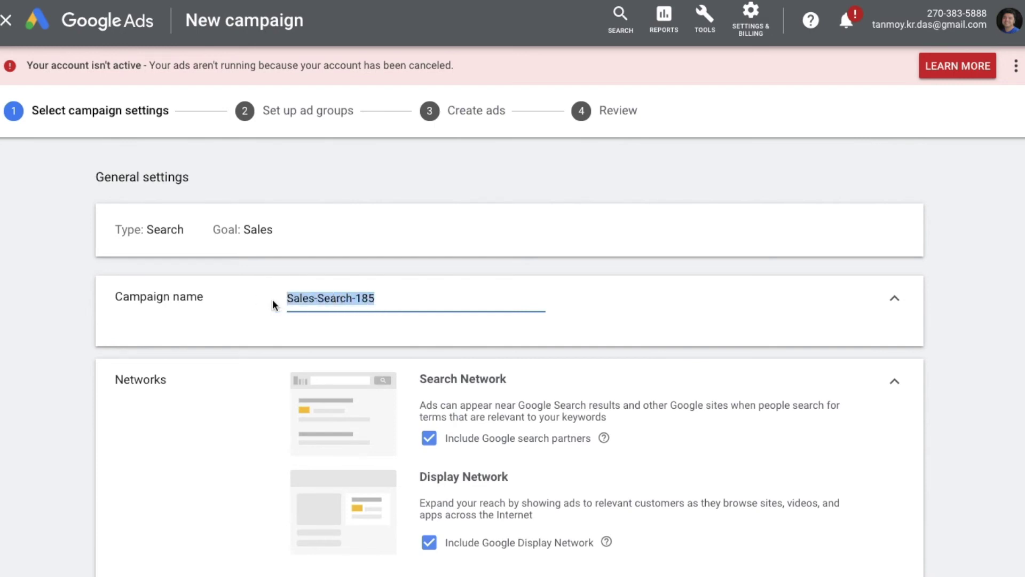
type("SearchRem")
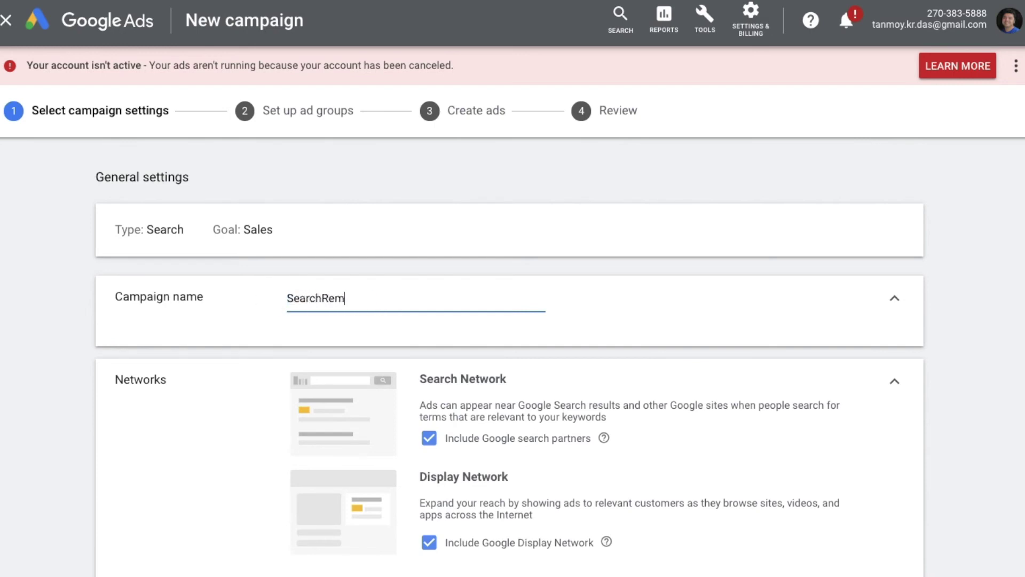
type("arketJan23")
scroll(226, 453, "down", 3)
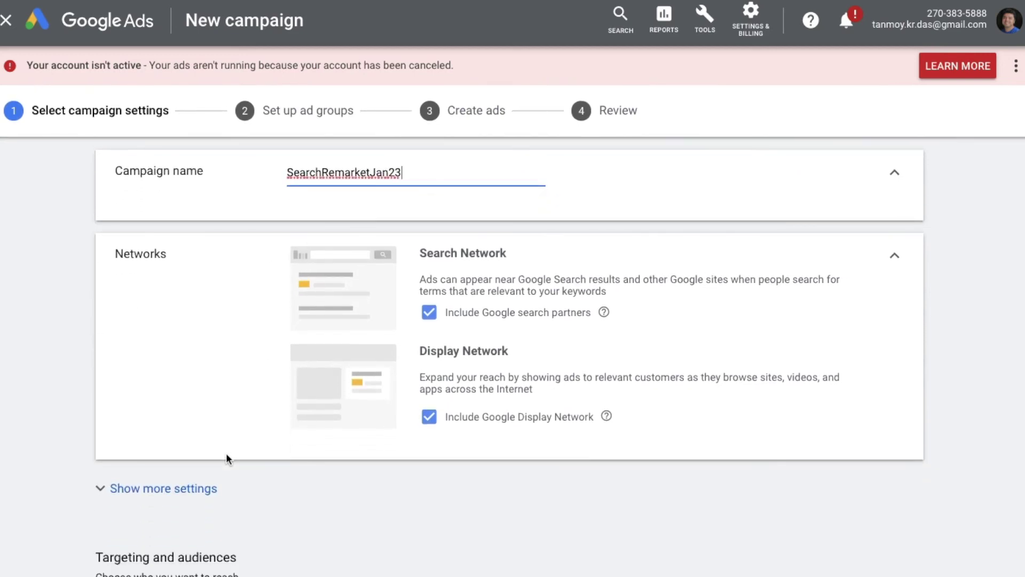
left_click(427, 419)
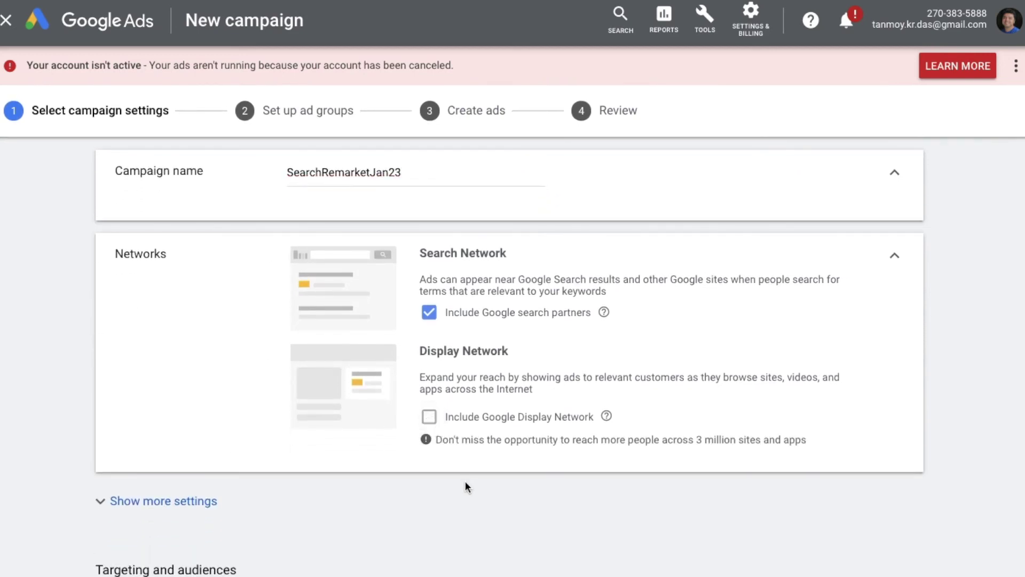
- Target the country India as the campaign's location instead of all countries and territories
scroll(467, 487, "down", 8)
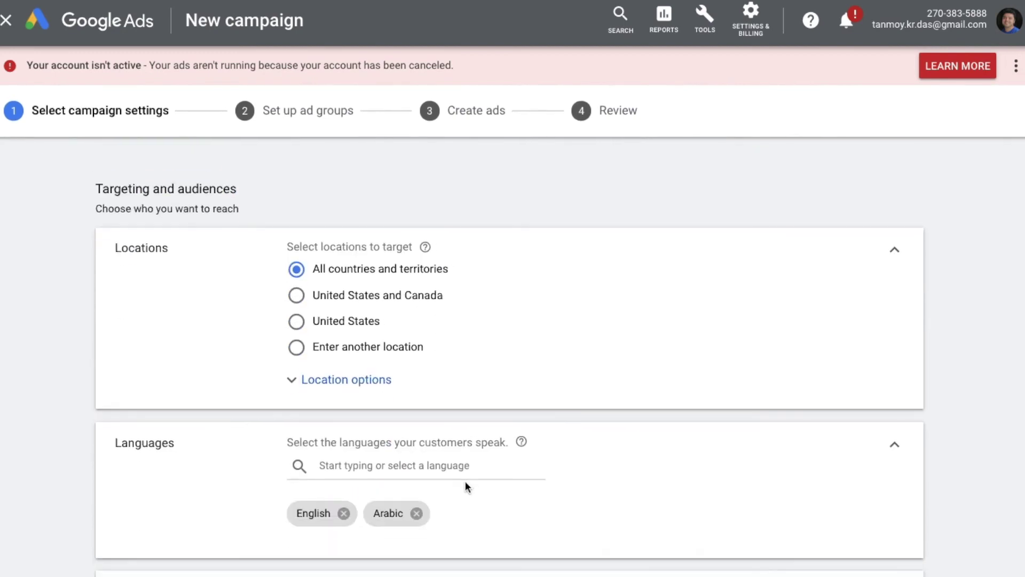
left_click(295, 347)
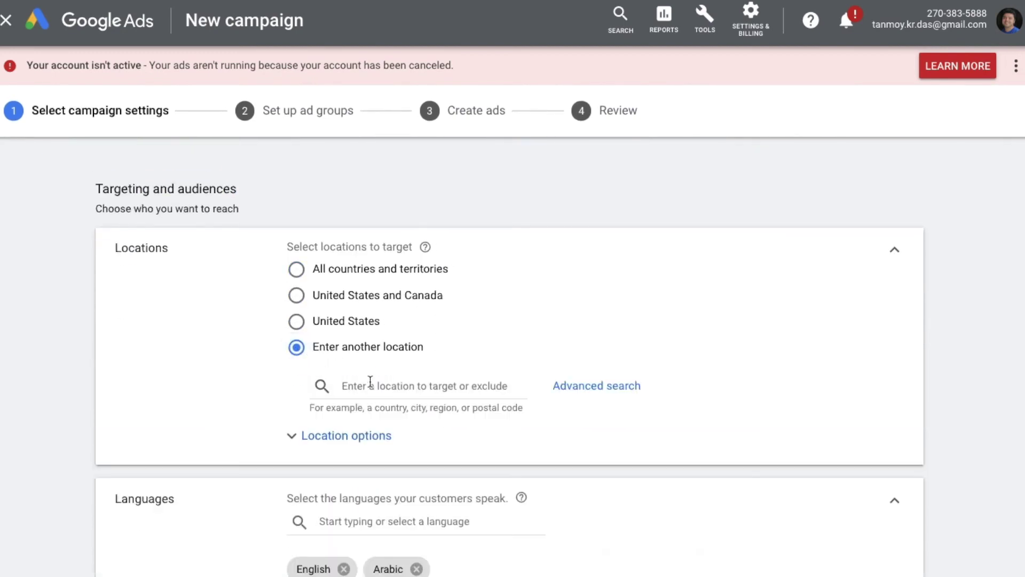
type("india")
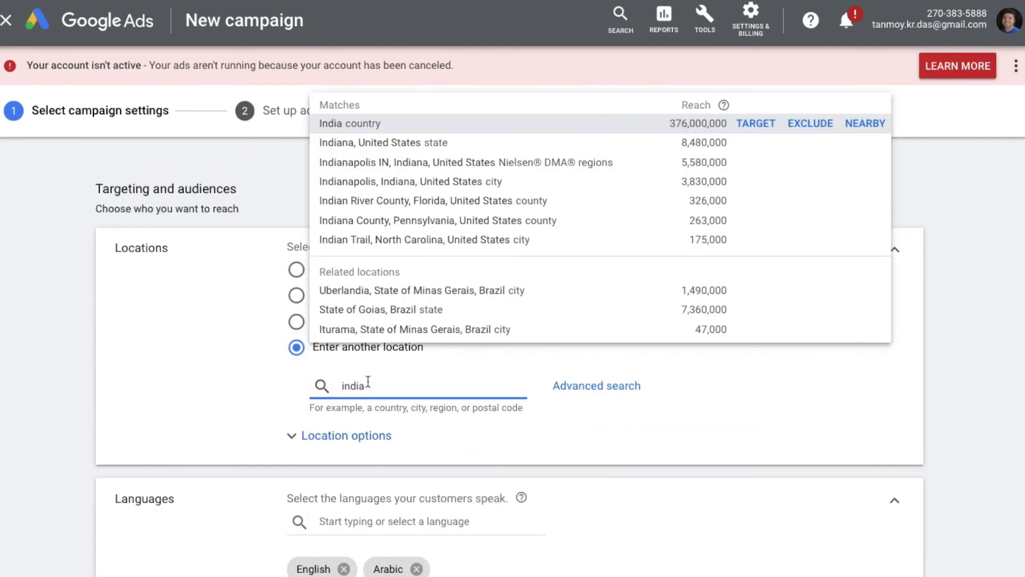
left_click(754, 125)
- Remove Arabic from the campaign's languages, keeping only English
scroll(686, 338, "down", 3)
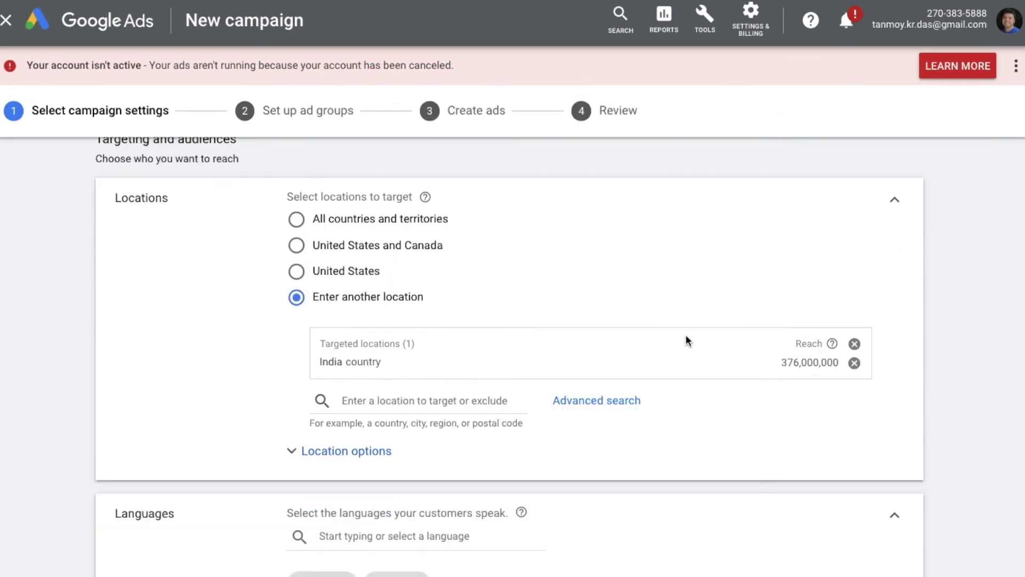
scroll(685, 334, "down", 2)
scroll(610, 333, "down", 1)
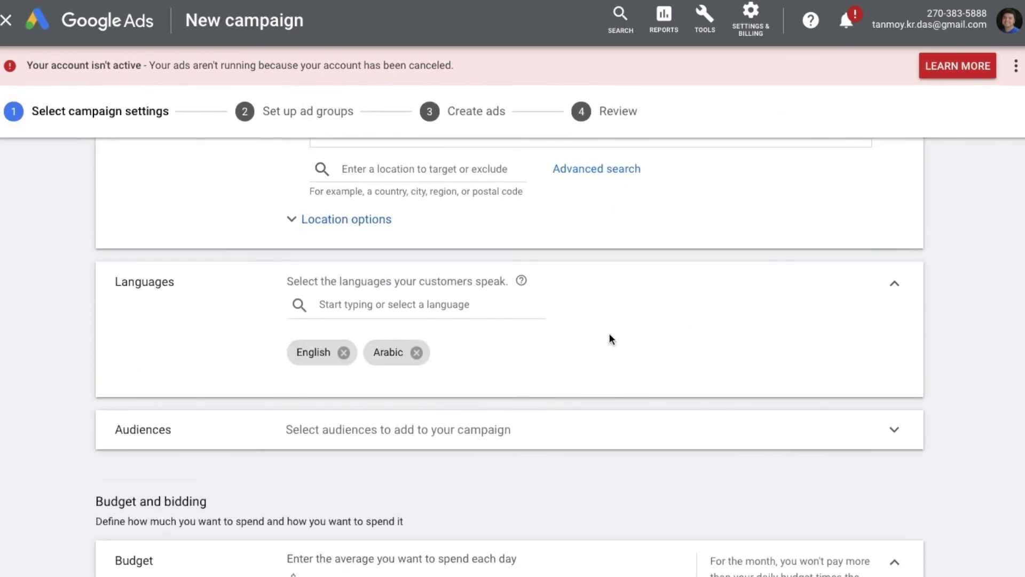
left_click(417, 352)
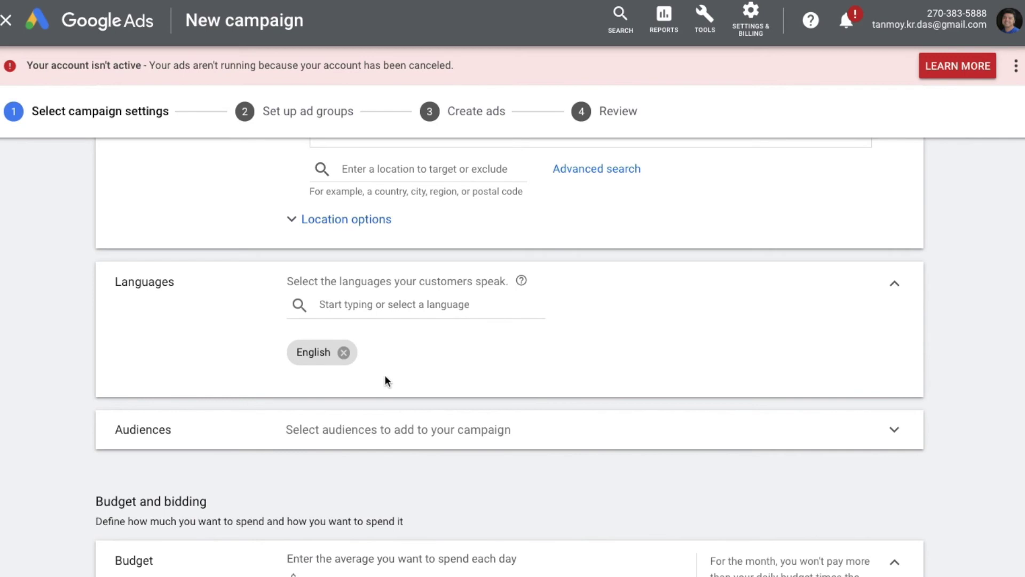
- Add the Laptop Buyers website visitors list from the remarketing and similar audiences to the campaign, and collapse the audience settings
scroll(467, 363, "down", 1)
scroll(468, 361, "down", 1)
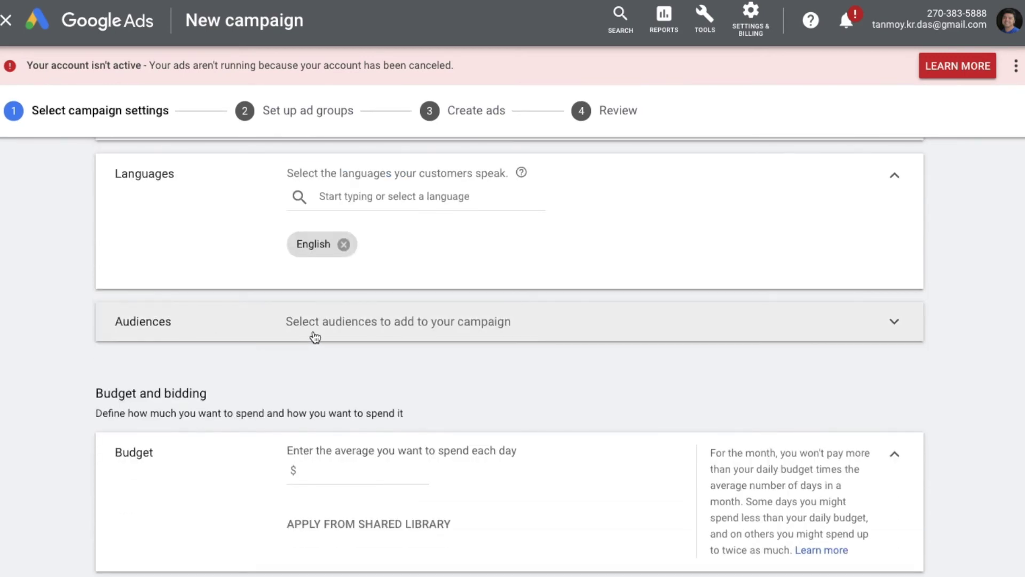
left_click(465, 325)
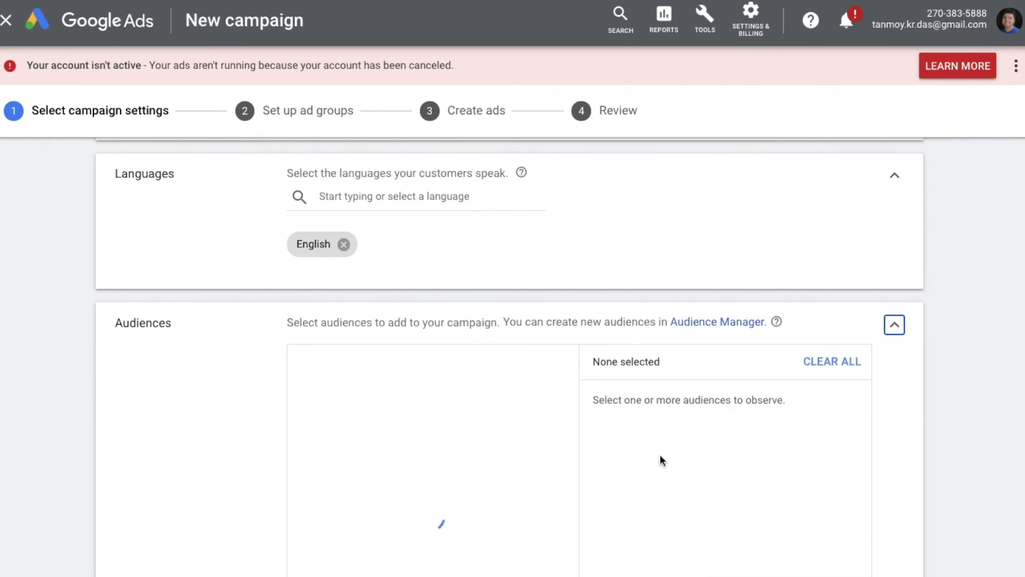
scroll(663, 460, "down", 3)
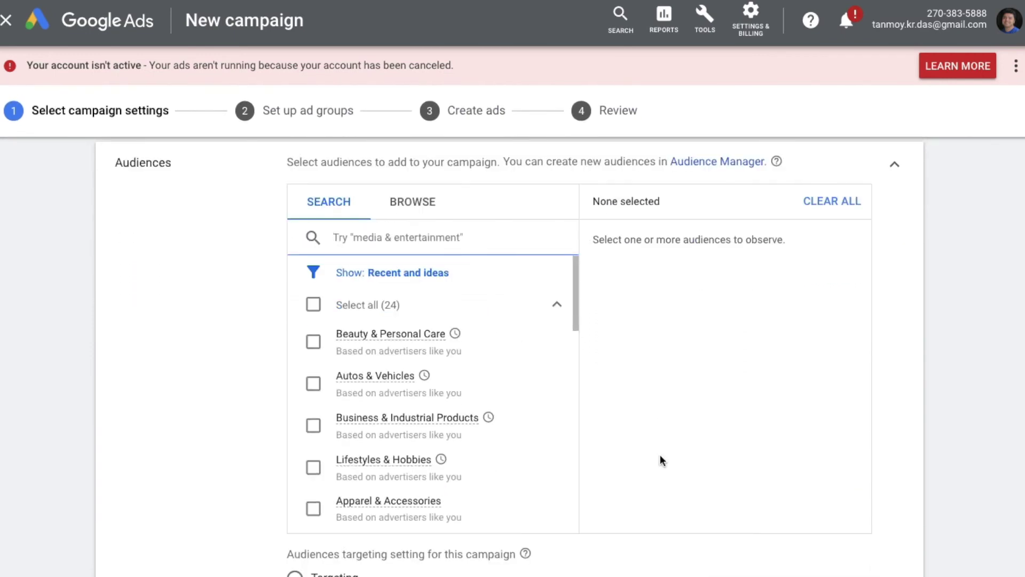
left_click(435, 207)
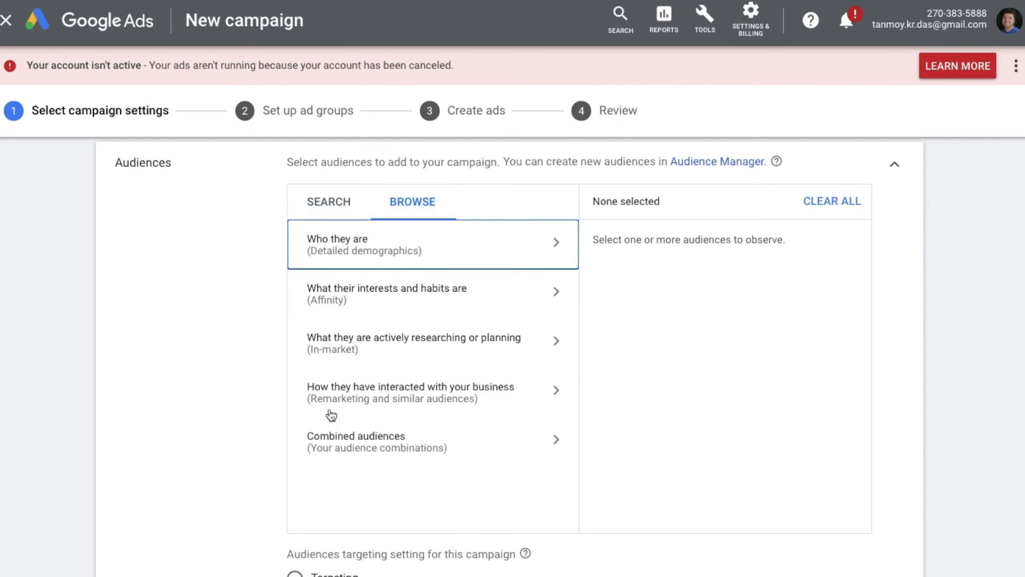
left_click(497, 403)
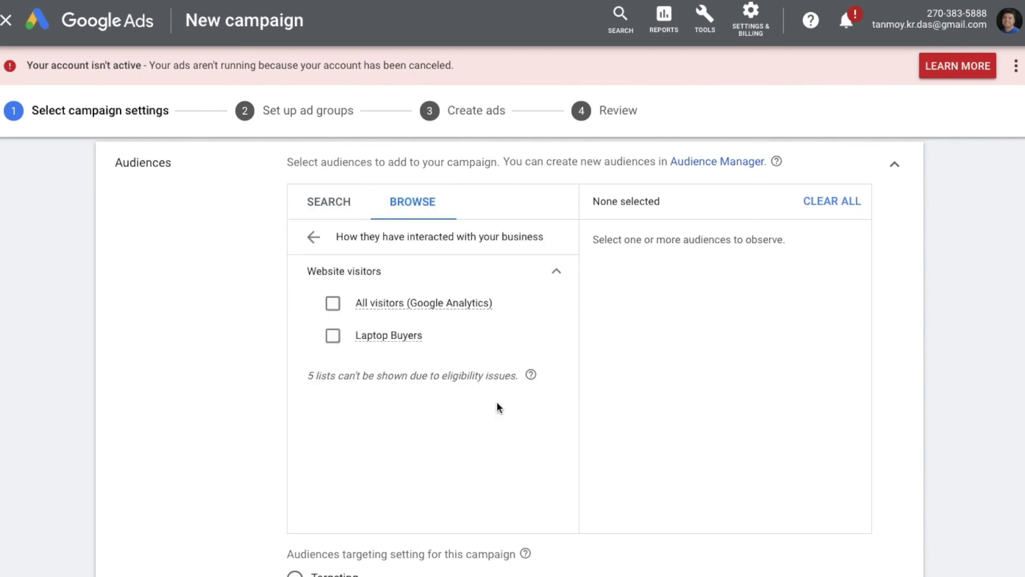
left_click(333, 337)
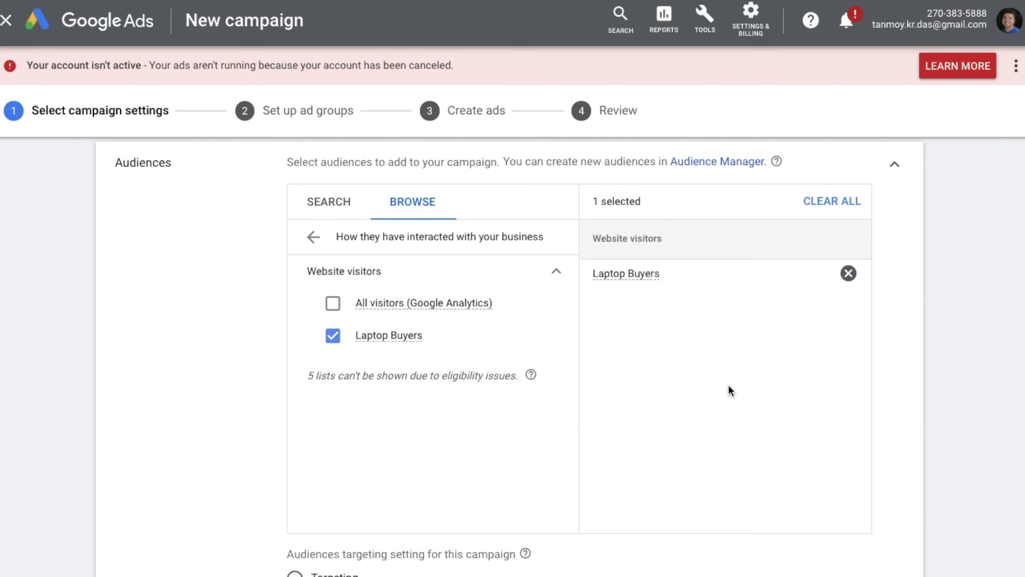
left_click(895, 167)
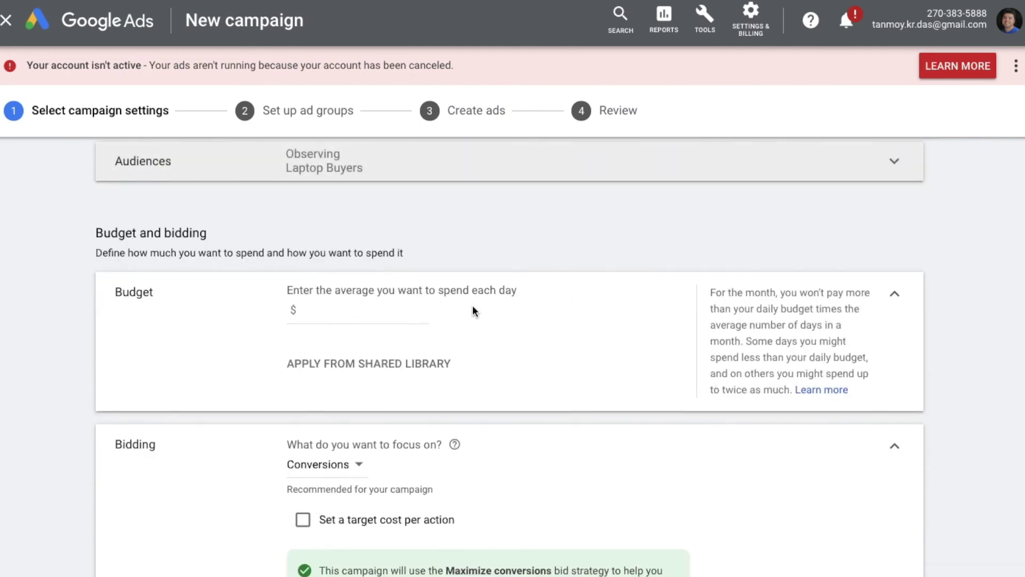
- Set the campaign's average daily budget to $1
scroll(590, 362, "down", 2)
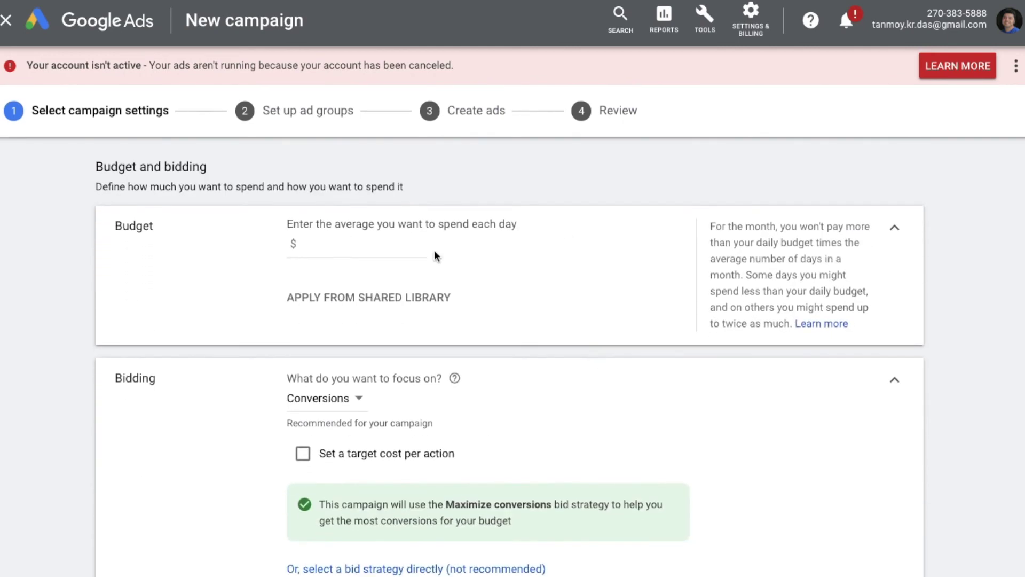
left_click(382, 244)
type("1")
left_click(612, 303)
- Switch bidding to direct bid strategy selection with Maximize conversions, and save the campaign settings
scroll(636, 395, "down", 2)
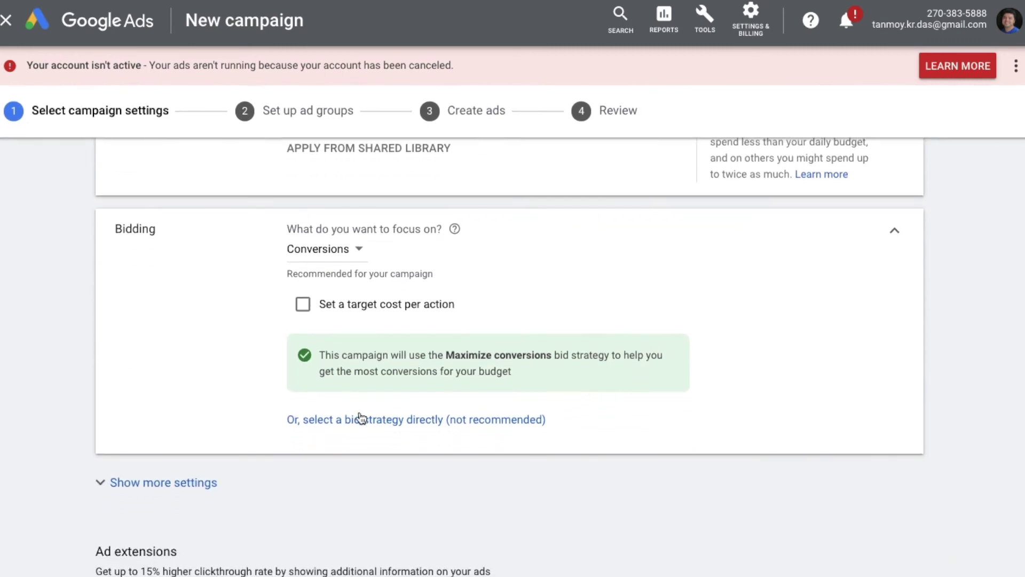
left_click(361, 421)
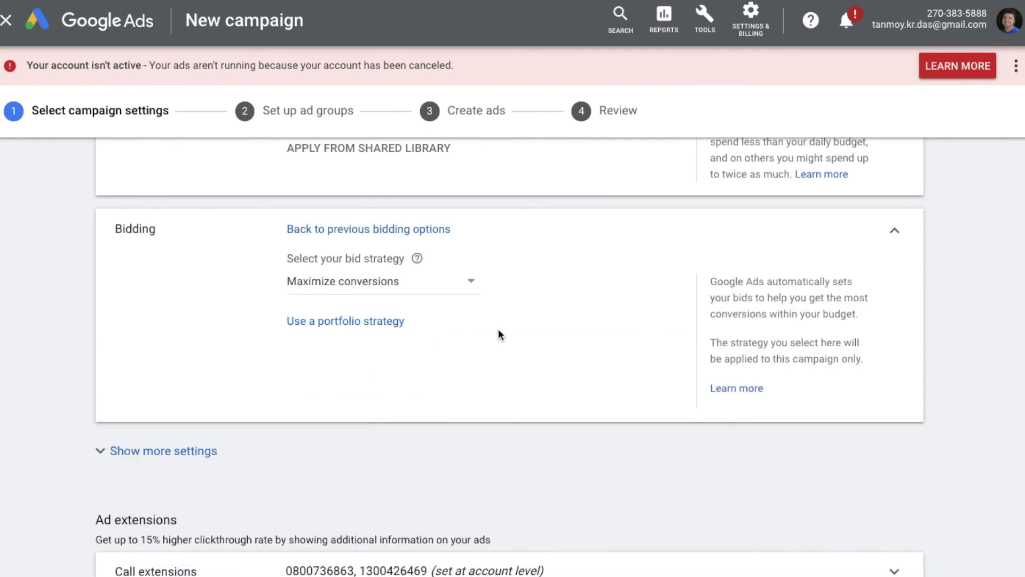
left_click(895, 231)
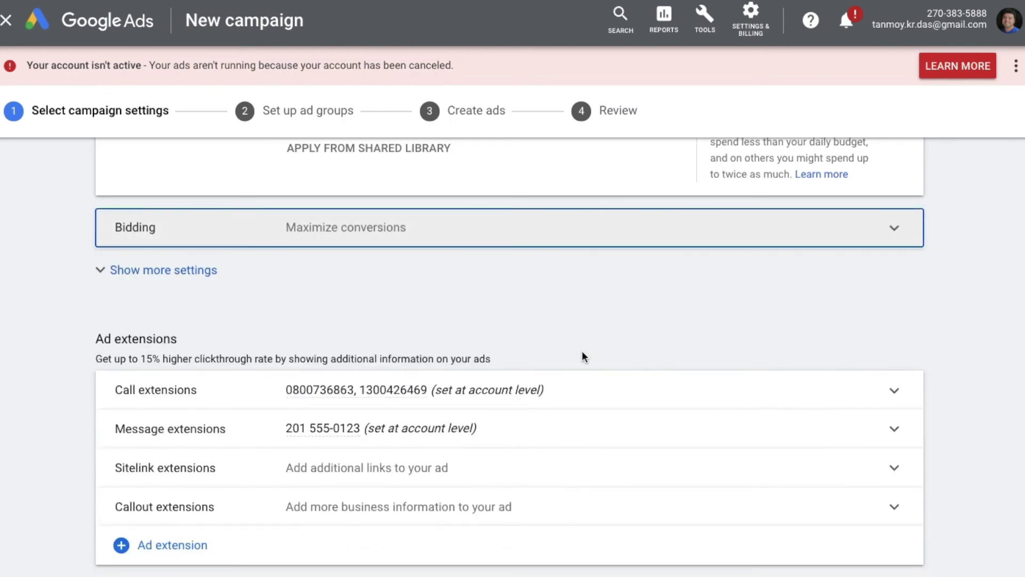
scroll(582, 356, "down", 3)
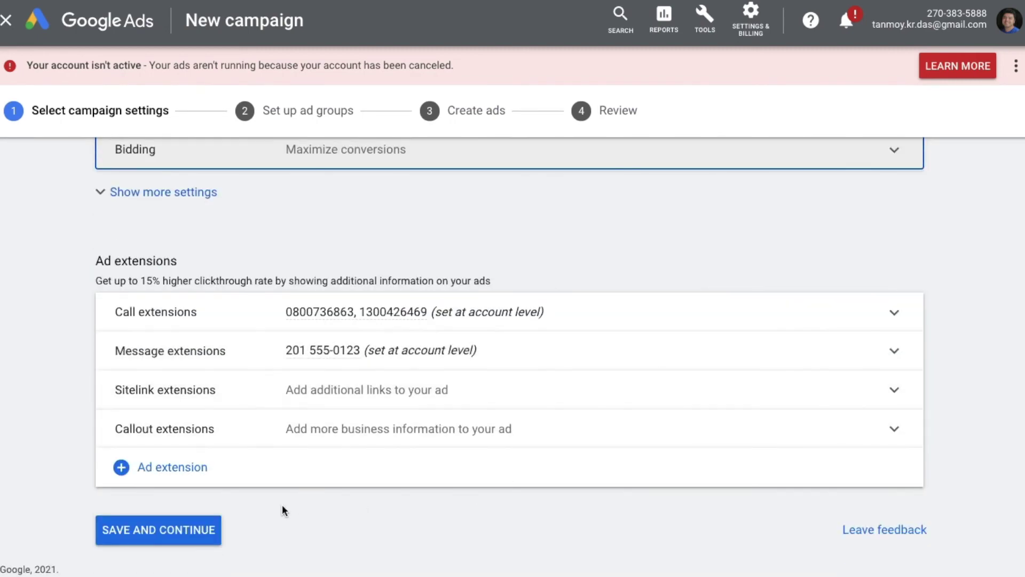
left_click(211, 531)
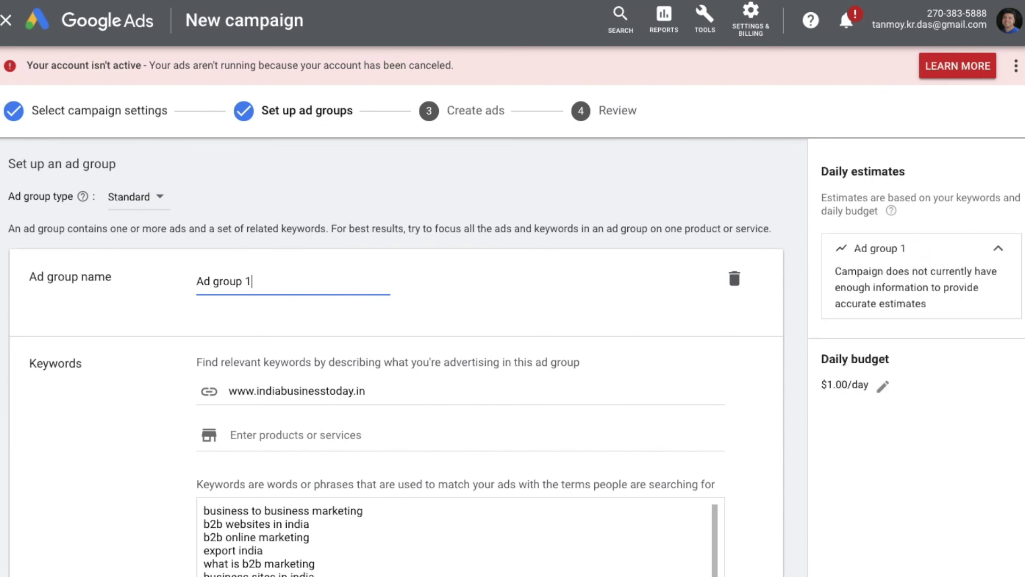
- Name the ad group Ad group 12345 and delete all suggested keywords below "b2b trading sites"
left_click(273, 281)
type("2345")
scroll(114, 477, "down", 3)
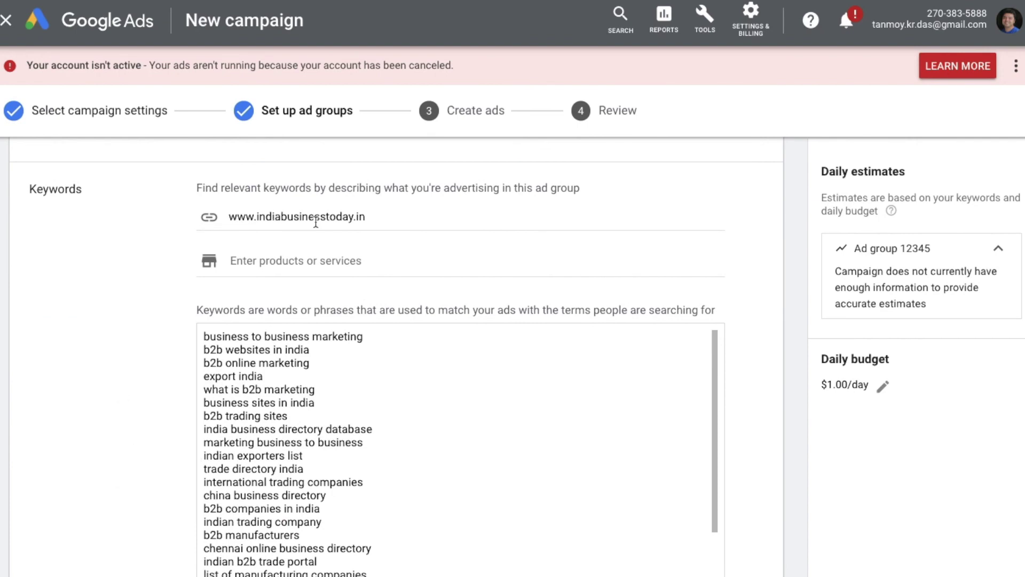
scroll(412, 415, "down", 5)
scroll(413, 415, "down", 1)
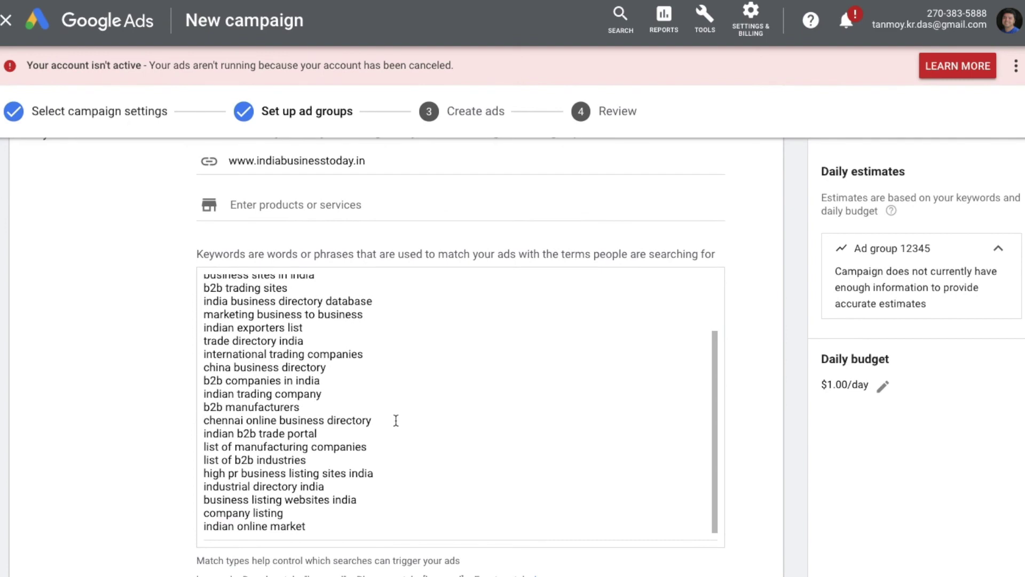
left_click_drag(315, 524, 193, 297)
key("BackSpace")
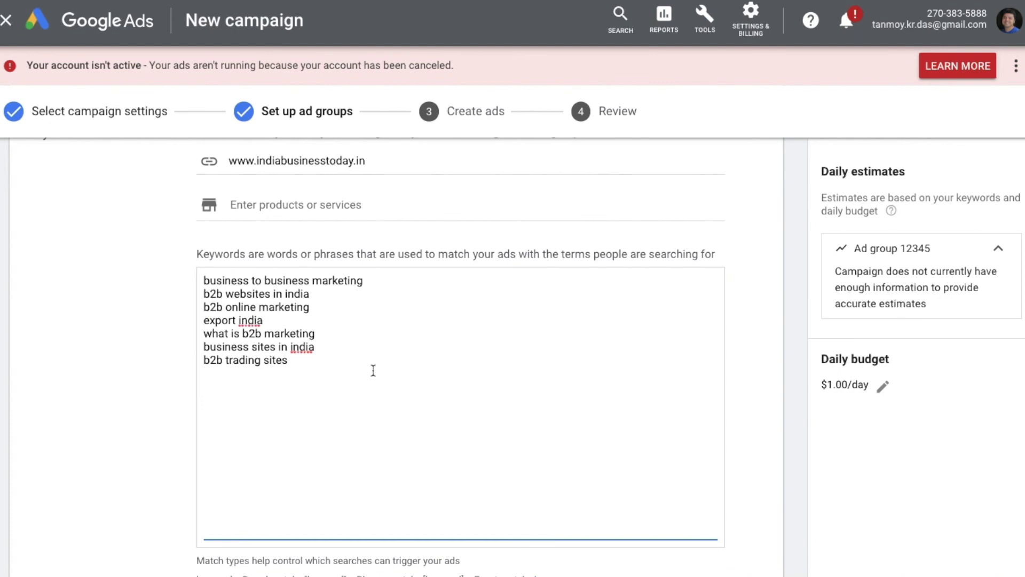
- Add the keyword "online business directory" to the end of the keyword list and save the ad group
type("online business directo")
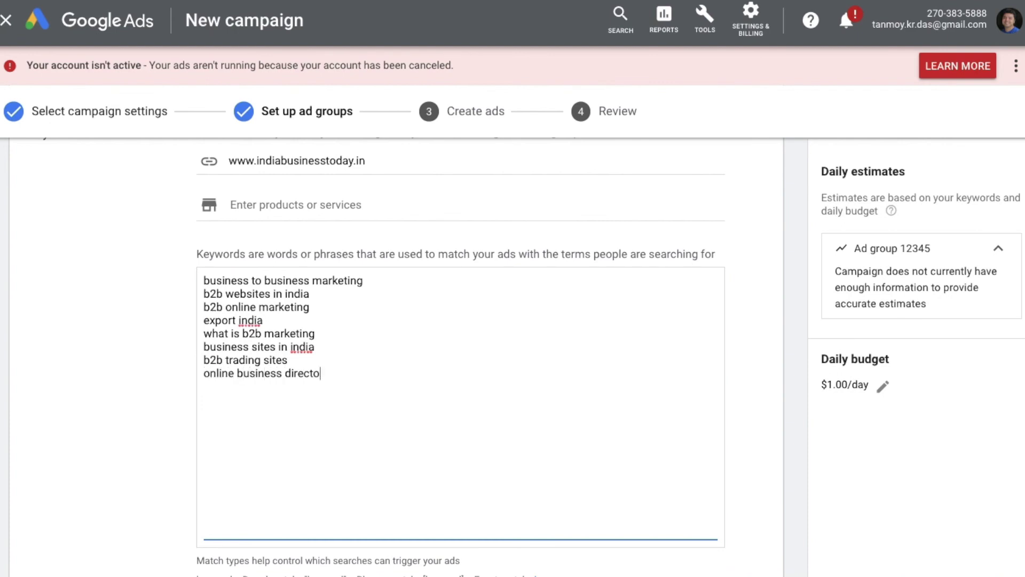
type("ry")
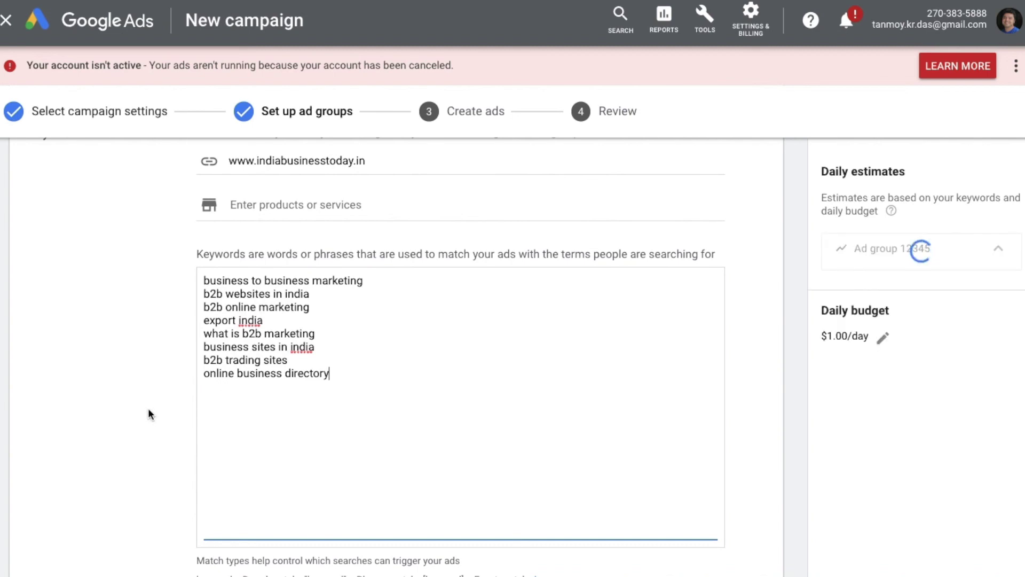
scroll(148, 408, "down", 3)
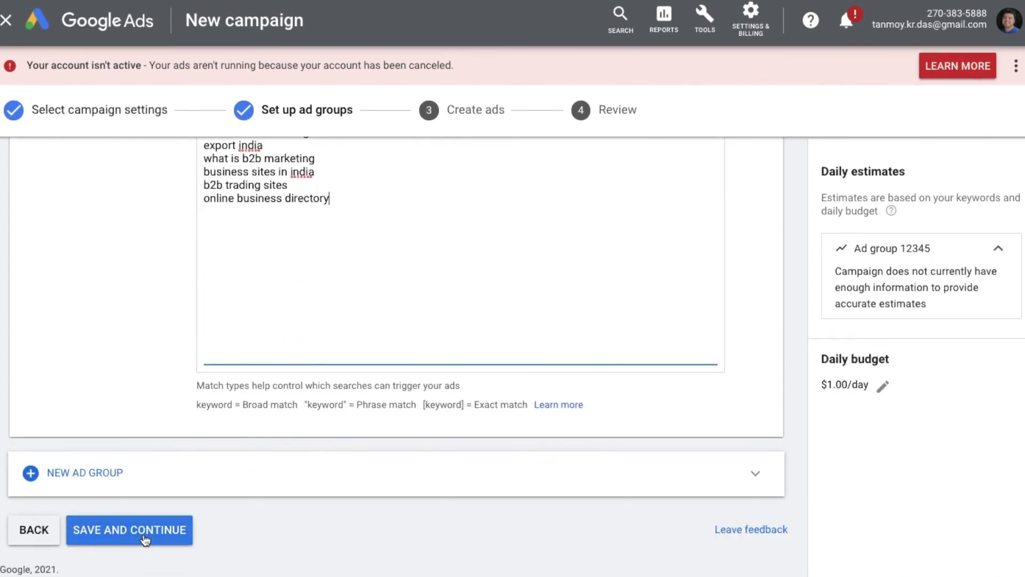
left_click(144, 535)
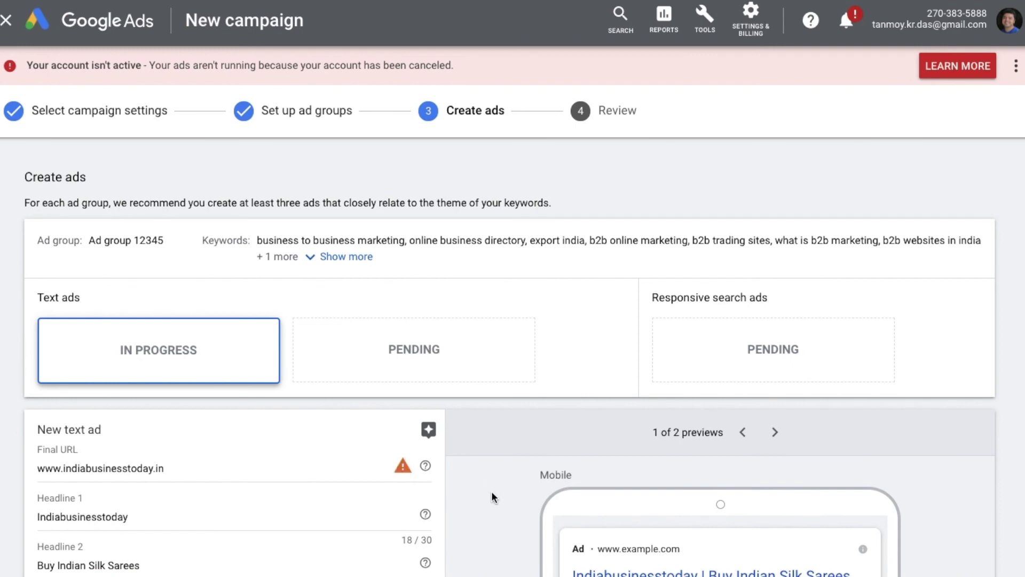
- Set the text ad's Headline 1 to "Best Online Business Directory" and Headline 3 to "Business Directory For All."
scroll(491, 492, "down", 3)
scroll(492, 494, "down", 1)
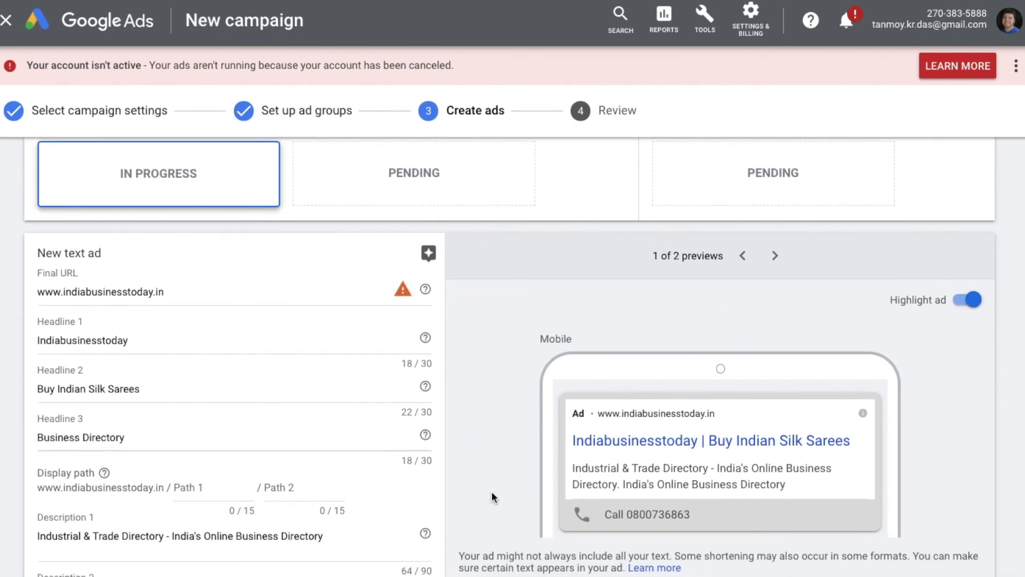
double_click(143, 335)
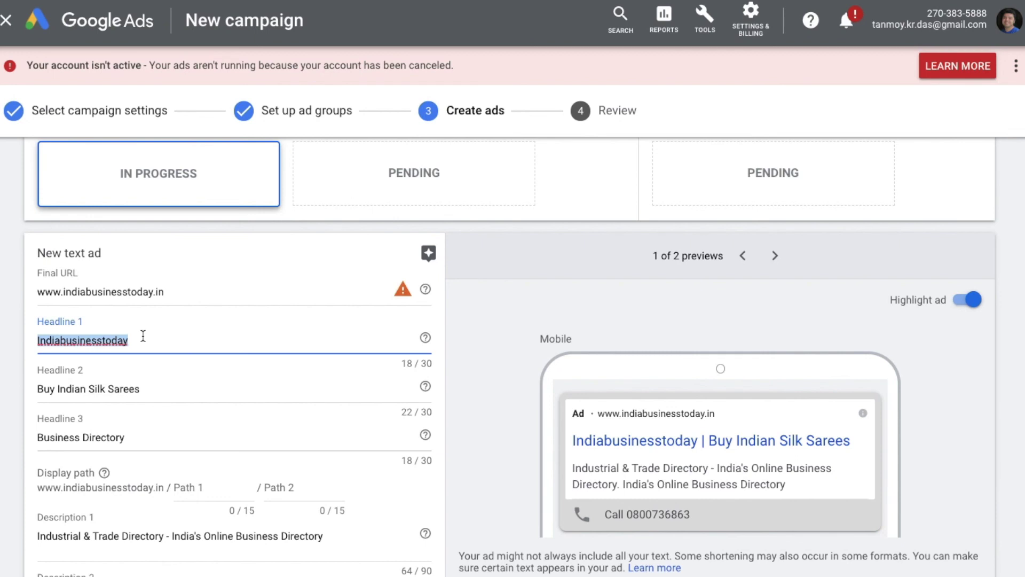
type("Best Online Business ")
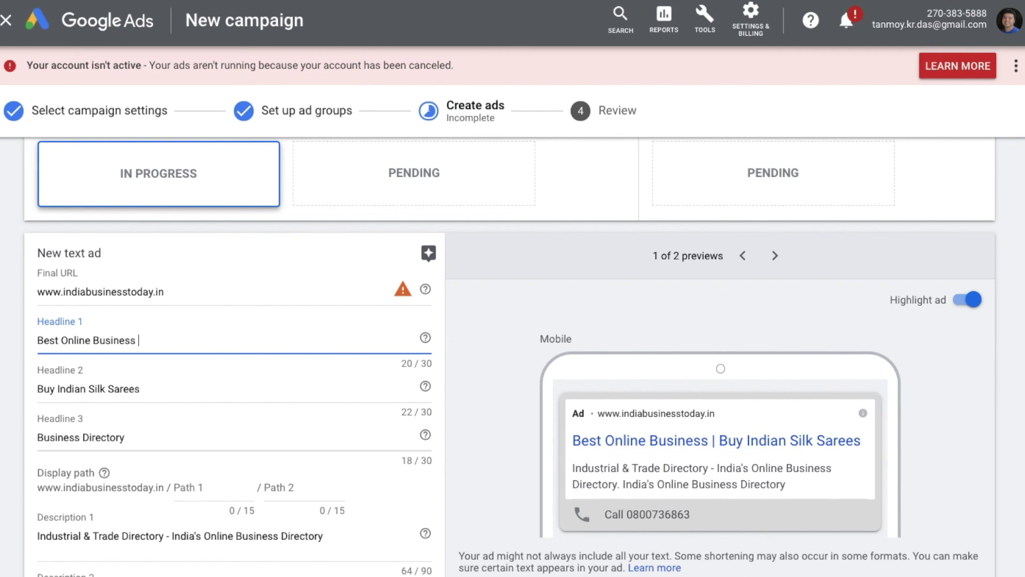
type("Directory")
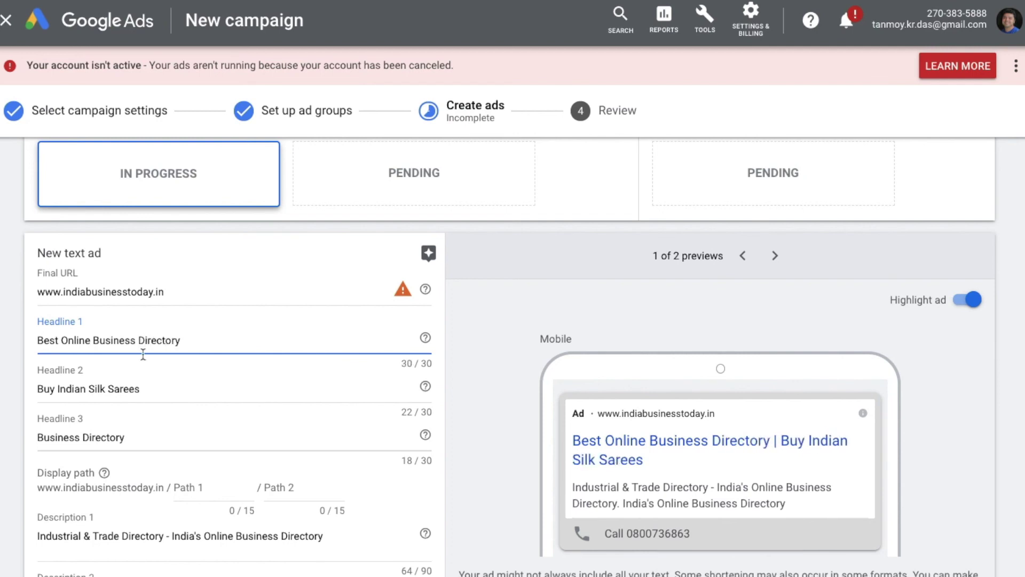
left_click(144, 435)
type("For All.")
- Extend Description 2 to "India's Online Business Directory. Best Deals For Everyone." and view the ad's desktop preview
scroll(268, 465, "down", 1)
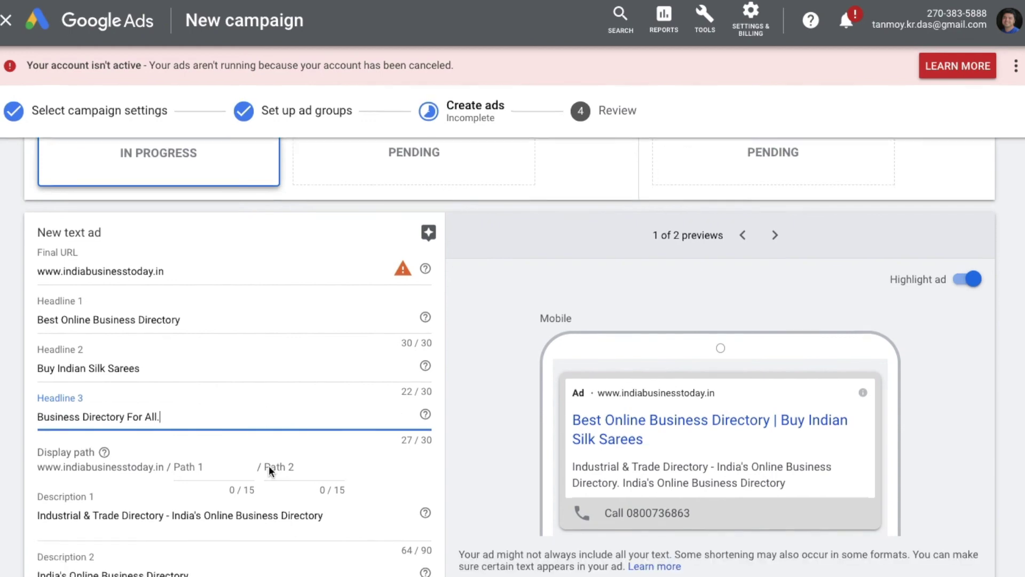
scroll(269, 466, "down", 3)
left_click(215, 487)
type(". Best Deals For")
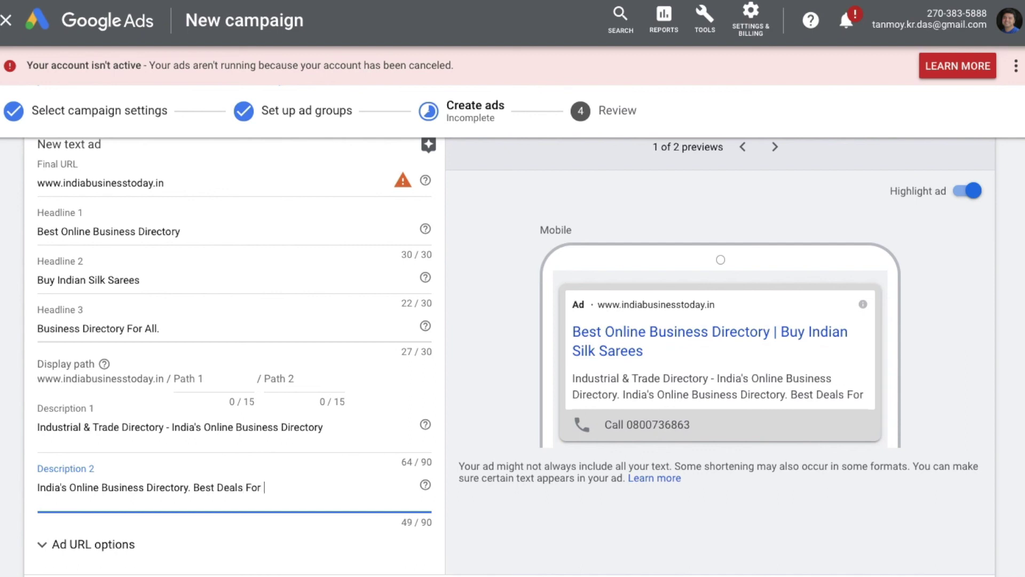
type(" Everyone.")
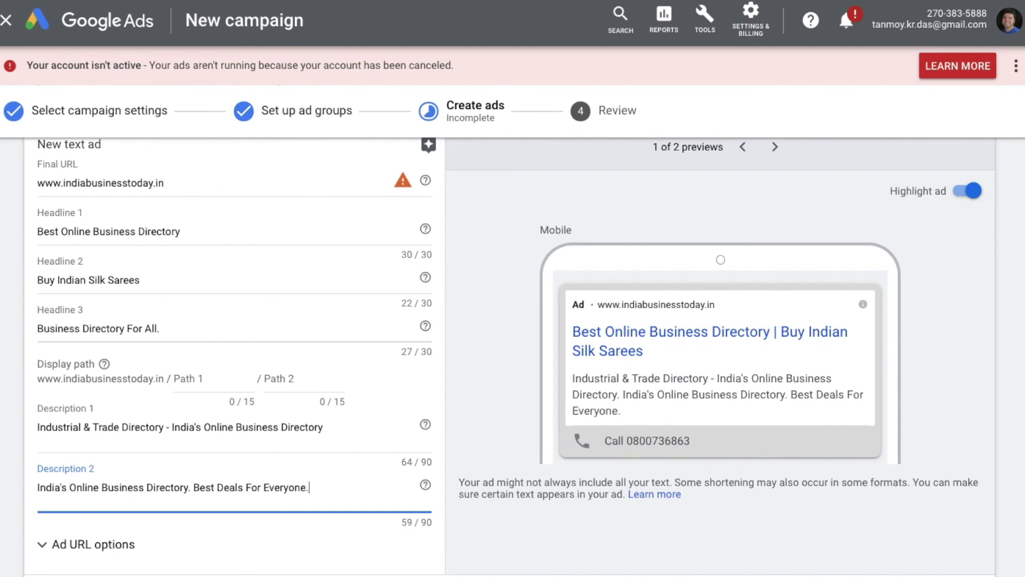
left_click(489, 399)
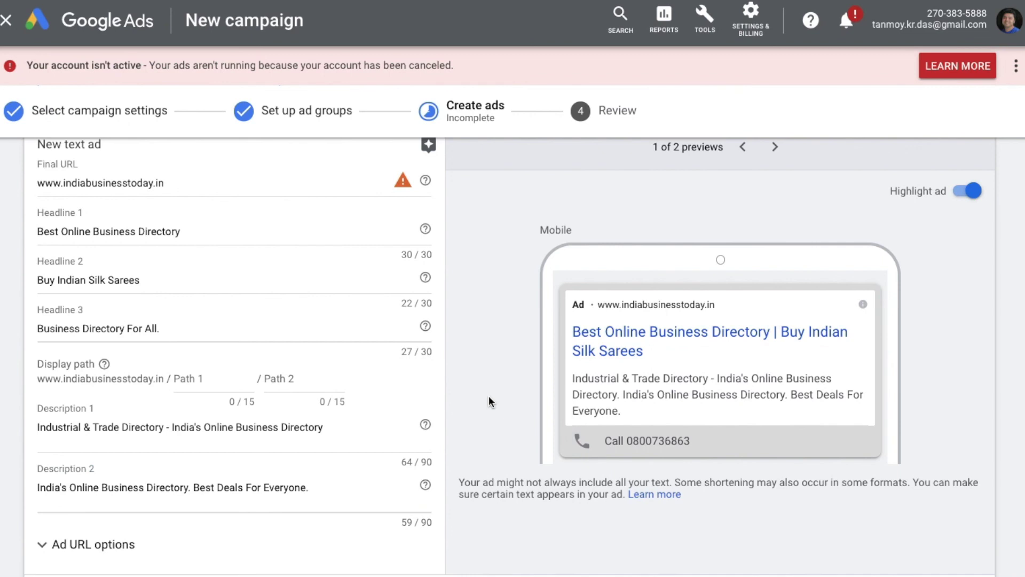
scroll(488, 396, "up", 2)
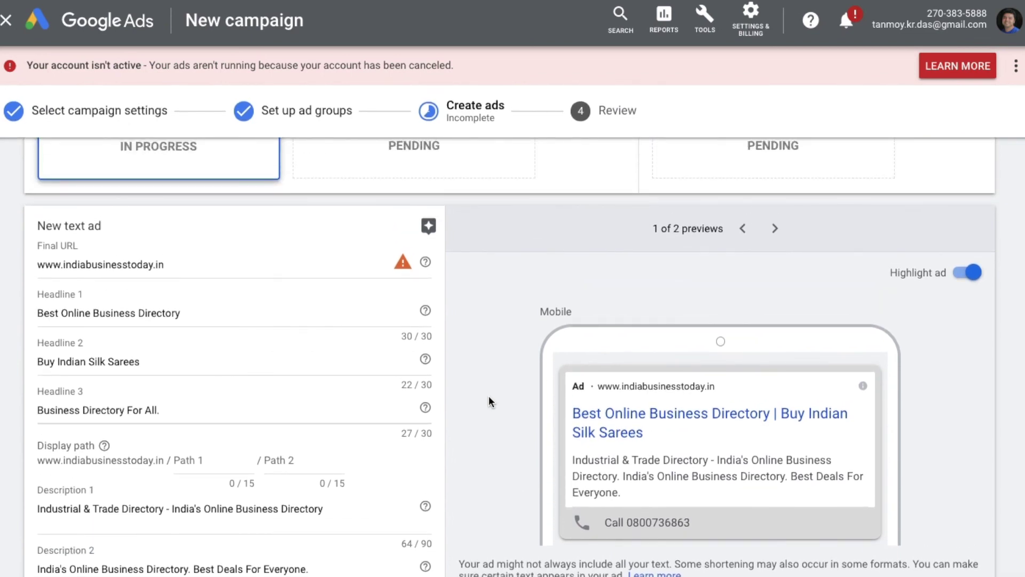
left_click(772, 235)
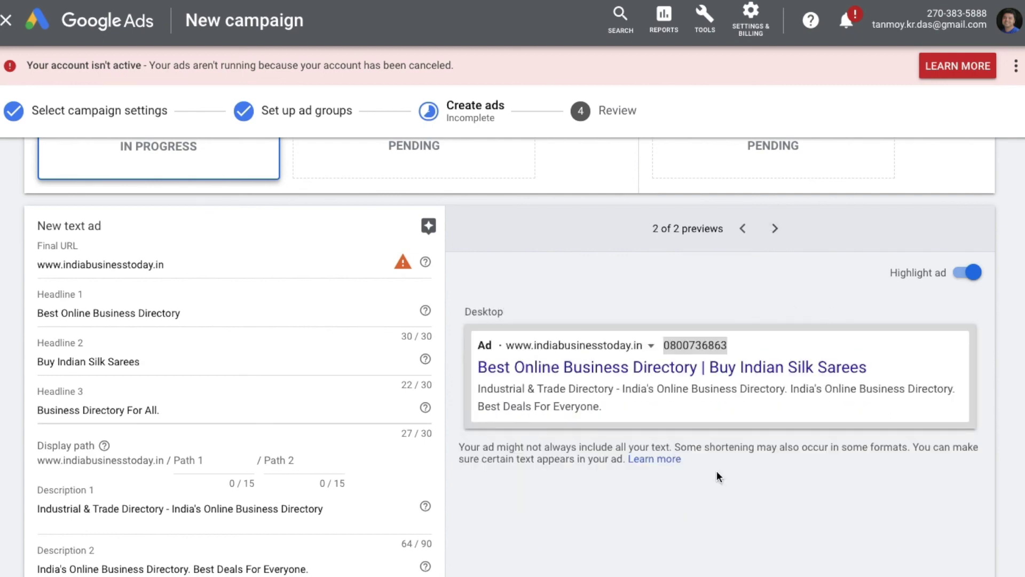
- Finish the text ad without creating another one, and publish the campaign
scroll(633, 515, "down", 3)
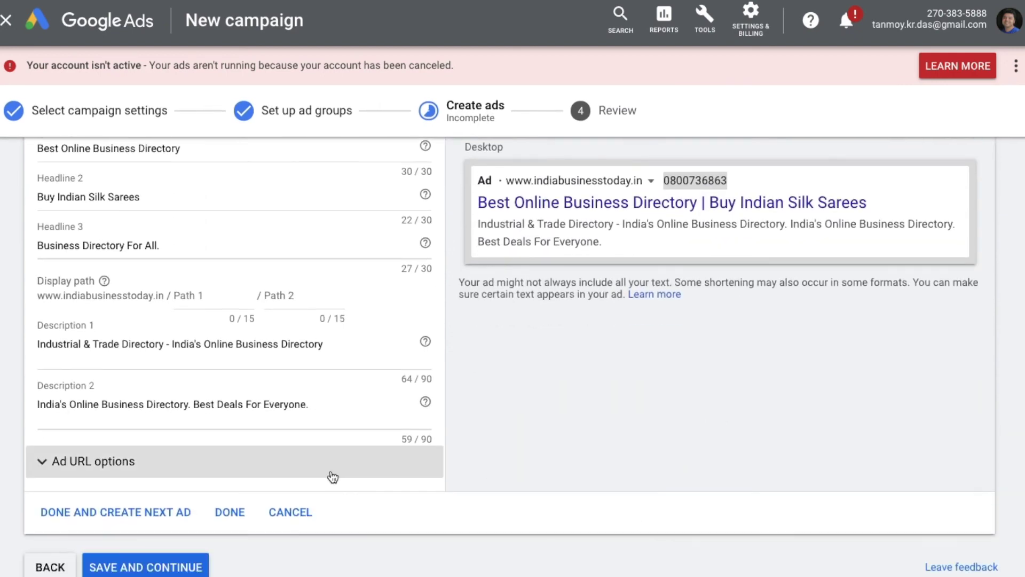
left_click(230, 511)
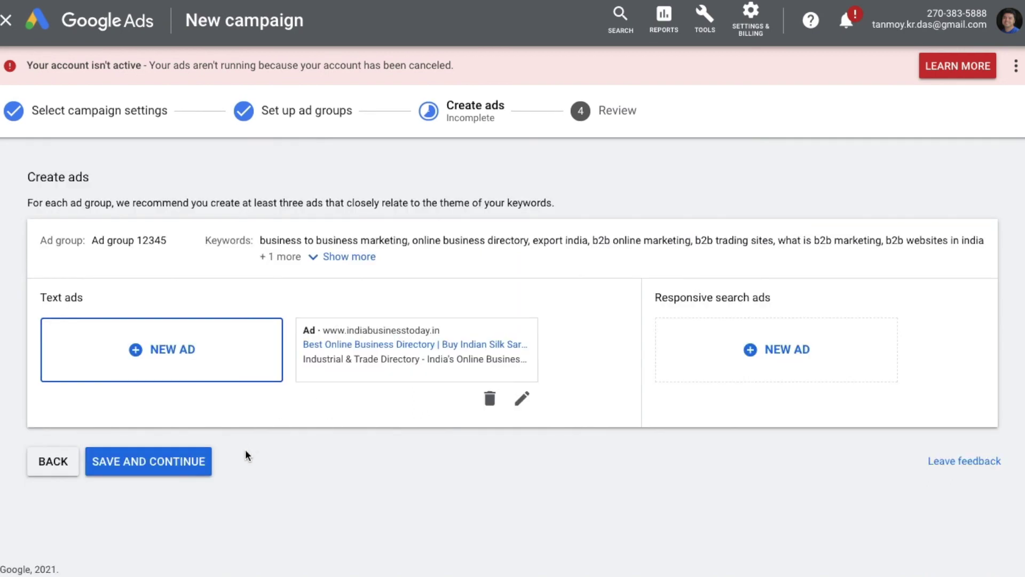
left_click(200, 468)
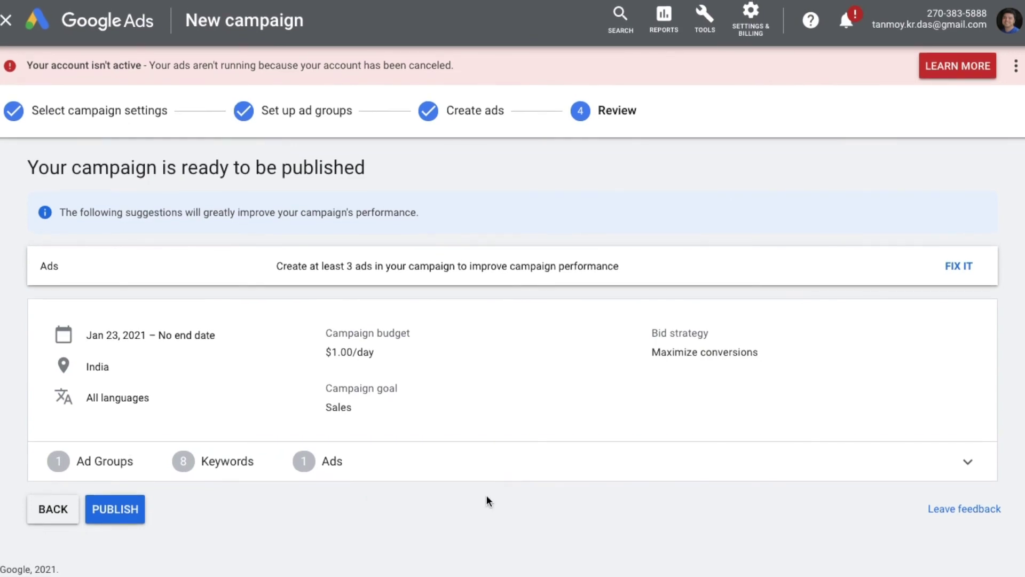
left_click(132, 514)
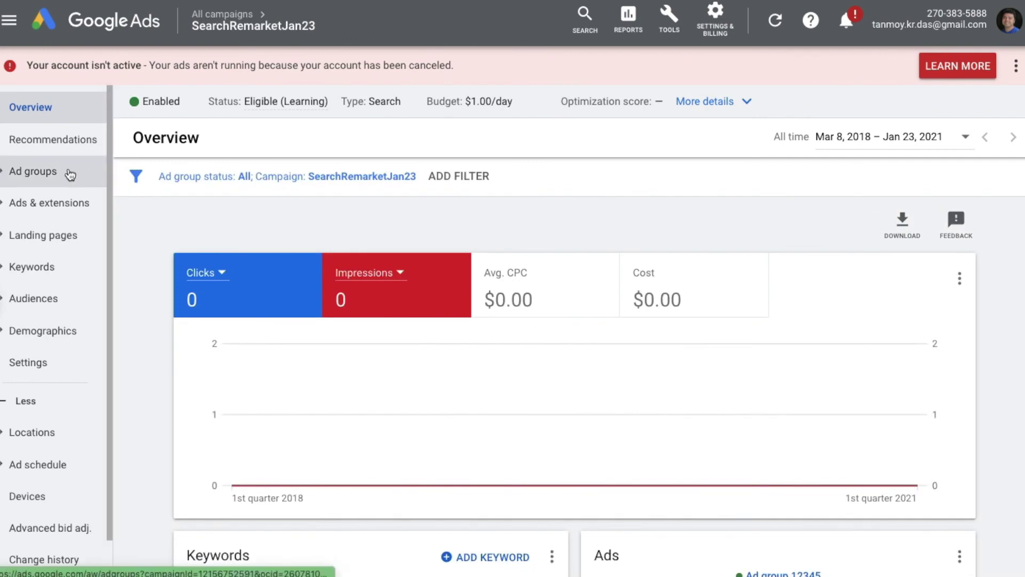
- Check the review status of the new text ad in the campaign's ads list
left_click(55, 210)
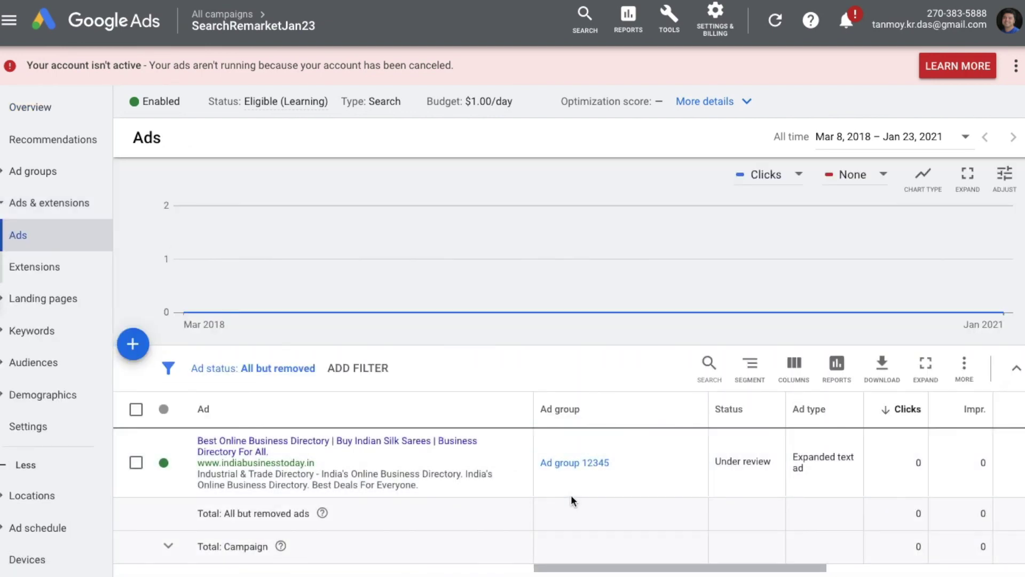
triple_click(731, 463)
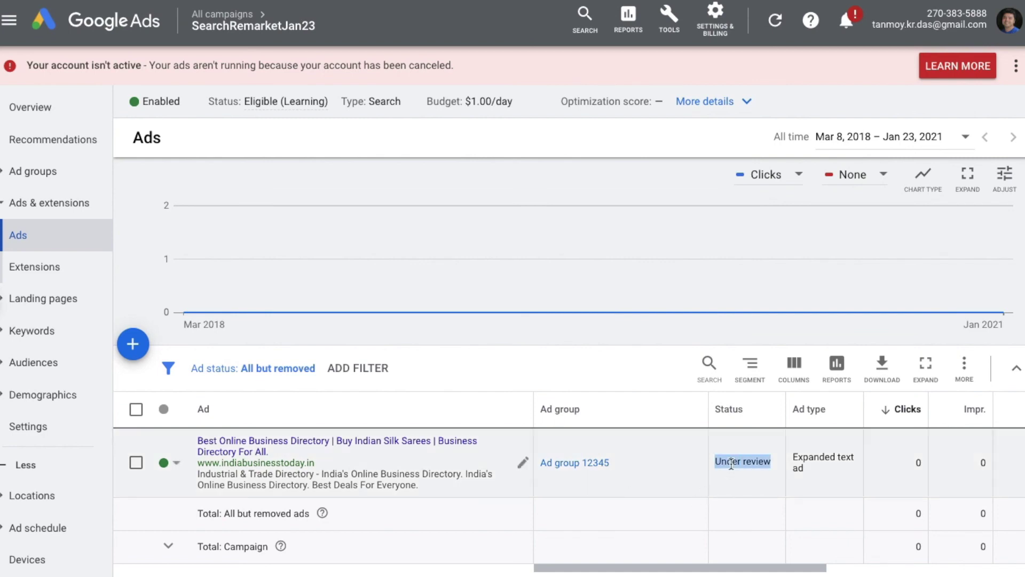